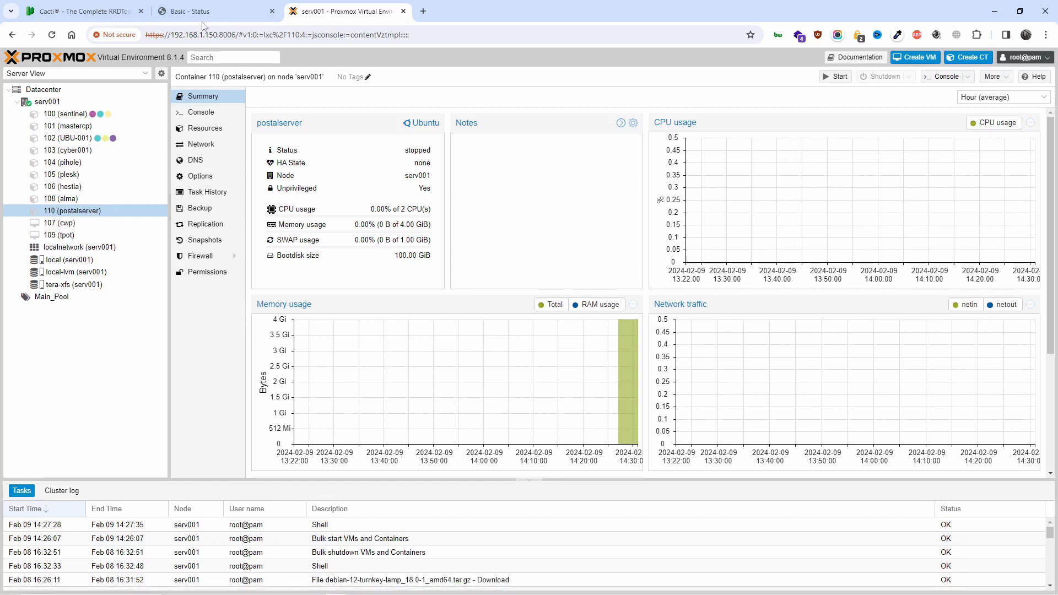
Switch from the Proxmox postalserver summary to the cacti.net About Cacti tab
click(47, 5)
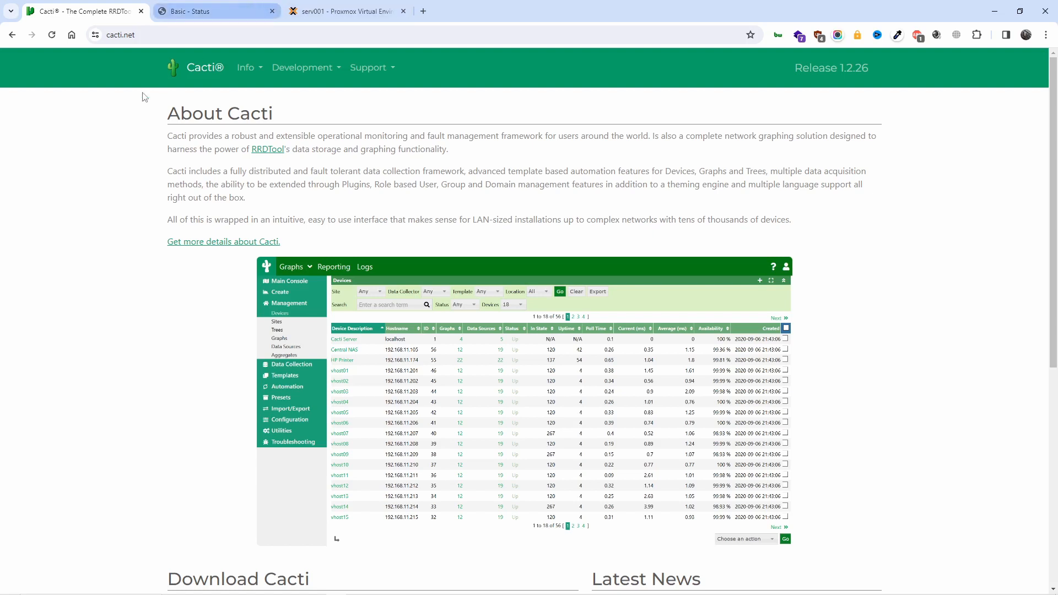
Browse the Info, Development and Support menus and open Support > Documentation
click(251, 71)
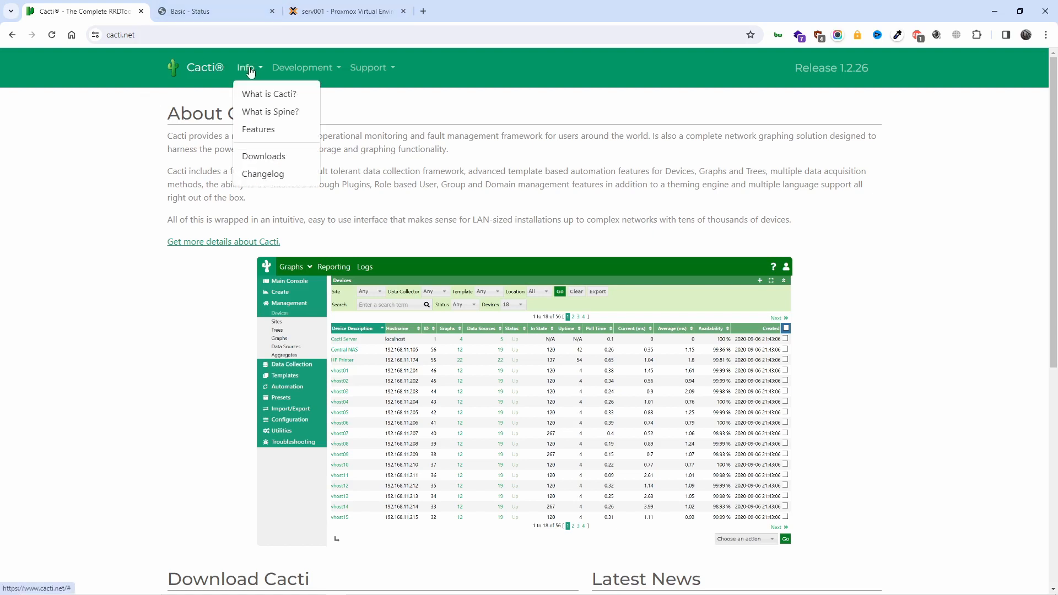
click(286, 67)
click(356, 69)
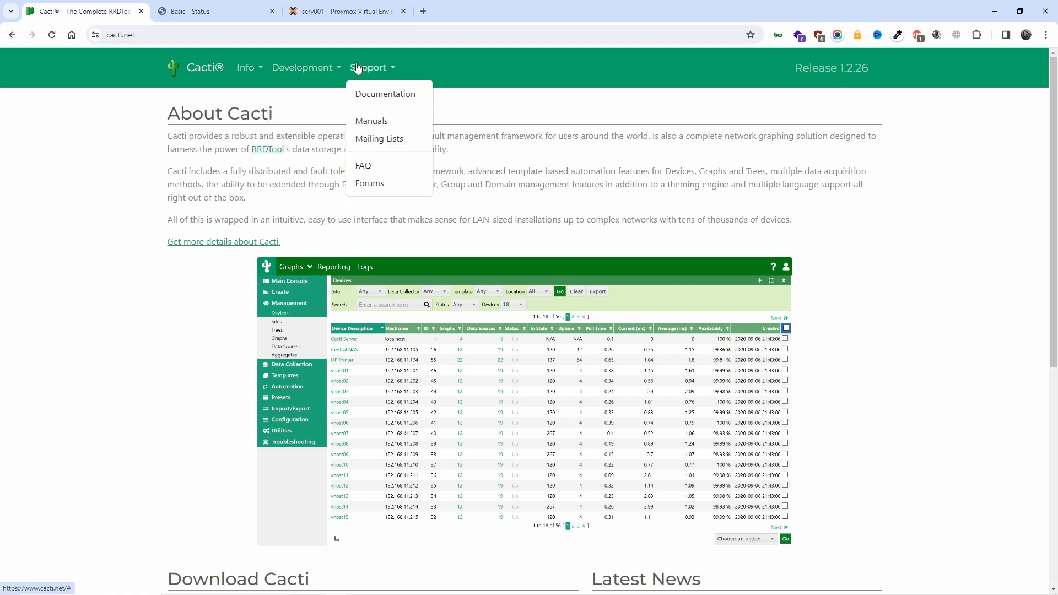
click(370, 99)
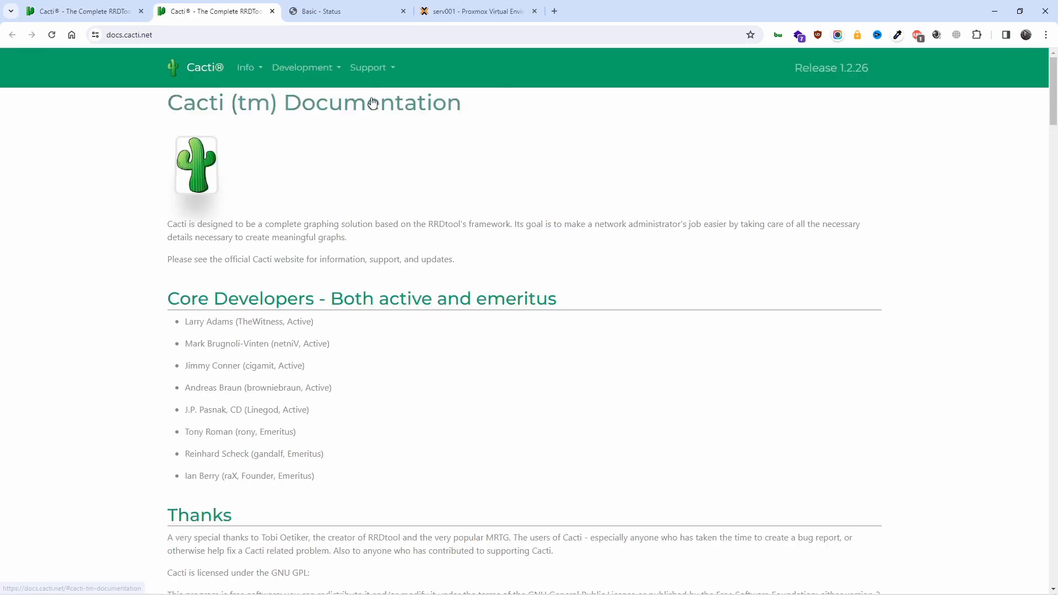
Go from the Table of Contents through Cacti Installation to the Ubuntu/Debian LAMP Stack guide
scroll(432, 257, down, 1)
scroll(432, 257, down, 7)
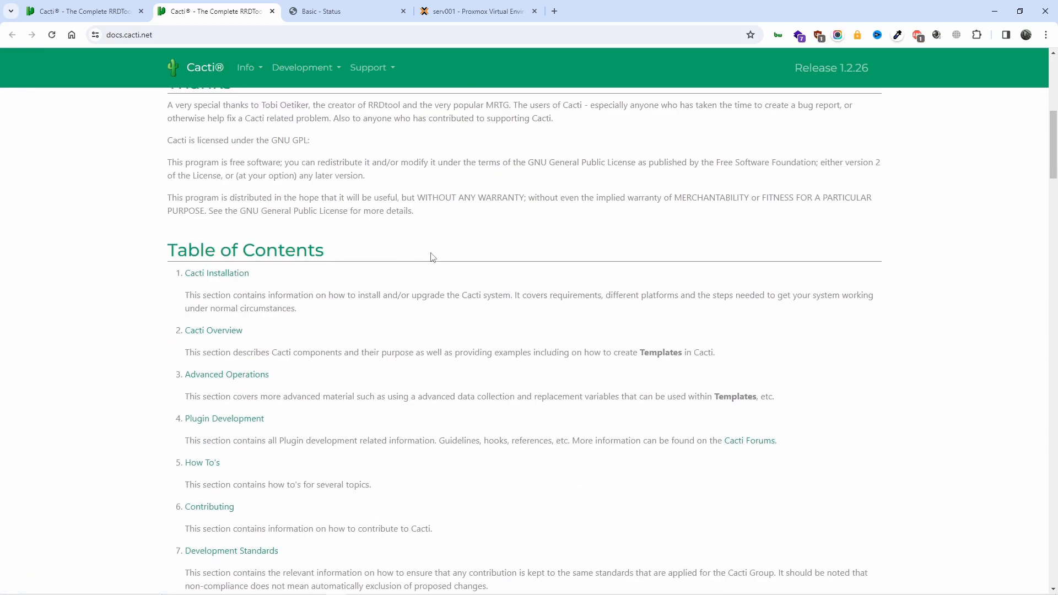
scroll(432, 258, down, 1)
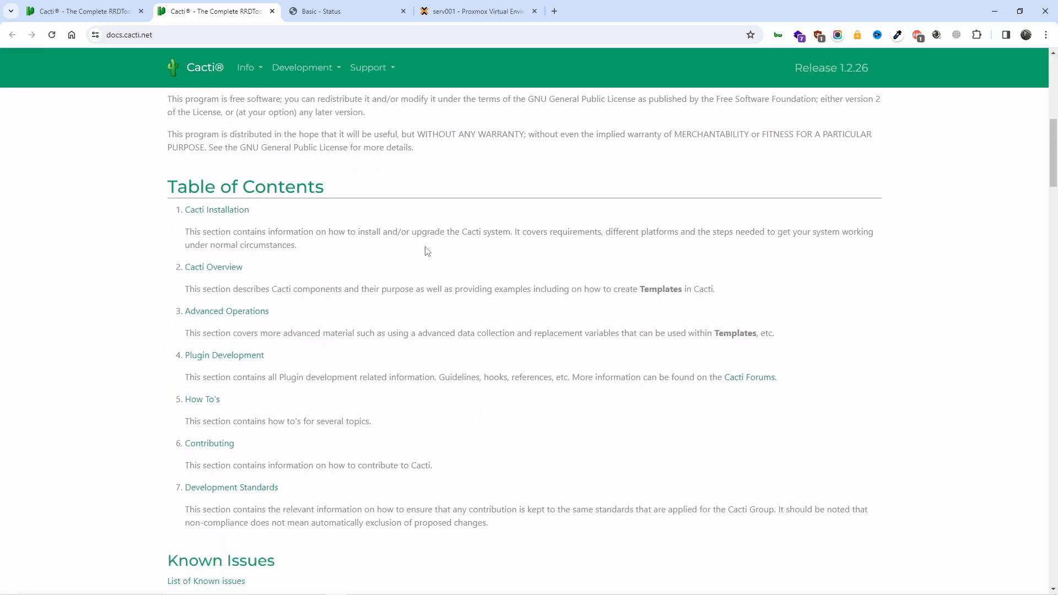
click(224, 213)
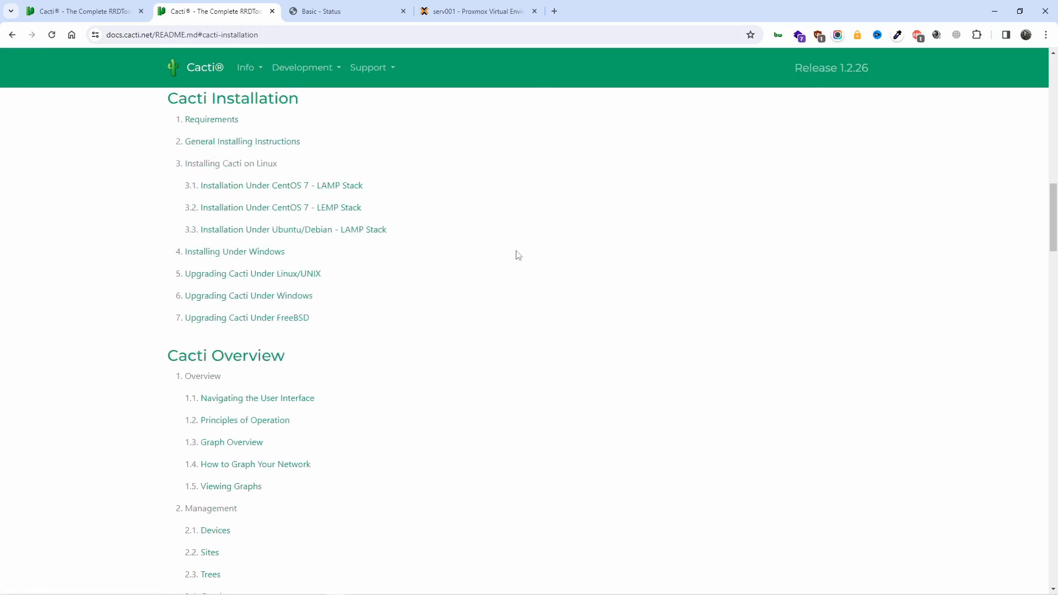
click(365, 231)
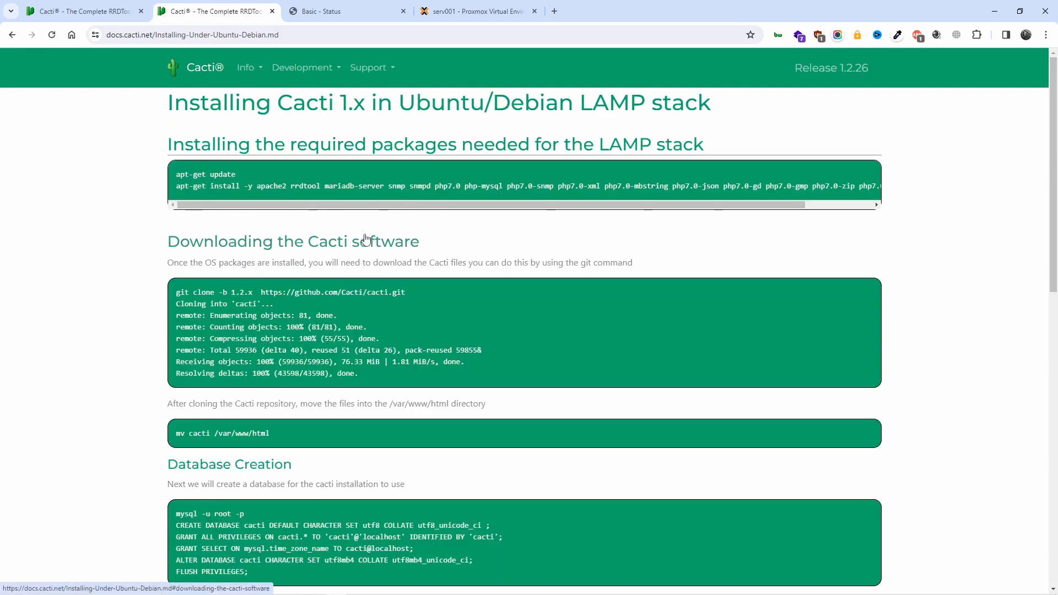
Read through the LAMP install guide, briefly highlighting the apt-get line, then return to the Proxmox postalserver summary
scroll(365, 243, down, 5)
scroll(363, 247, down, 8)
scroll(363, 250, up, 12)
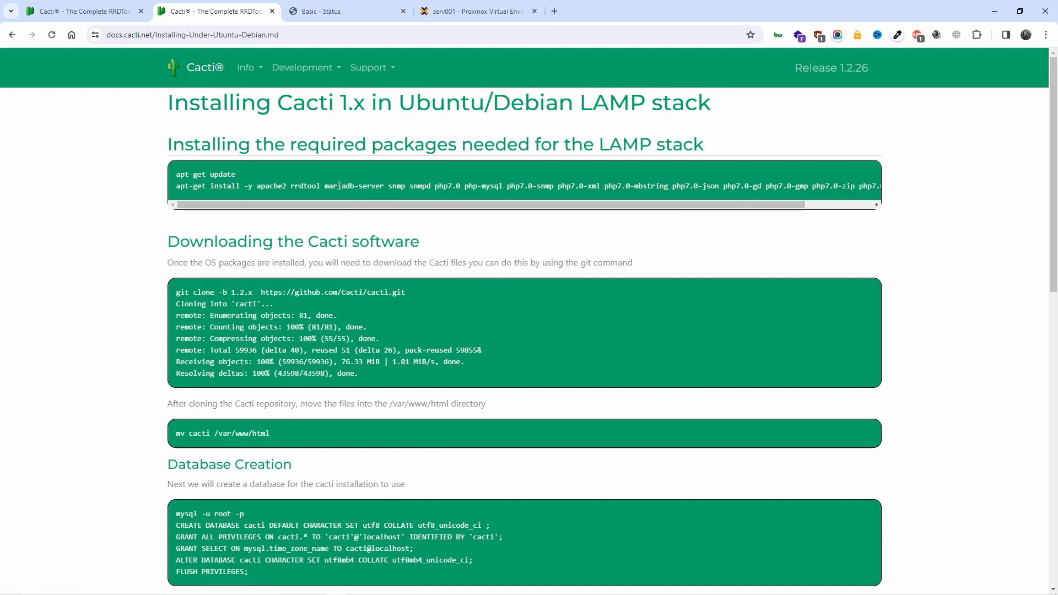
drag(417, 189, 460, 189)
click(476, 231)
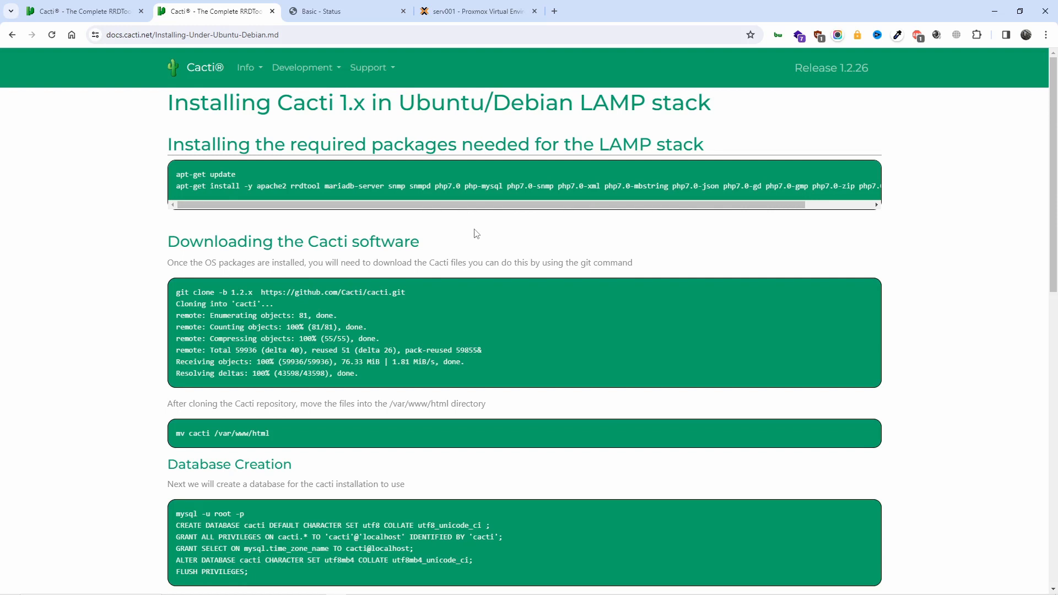
click(441, 7)
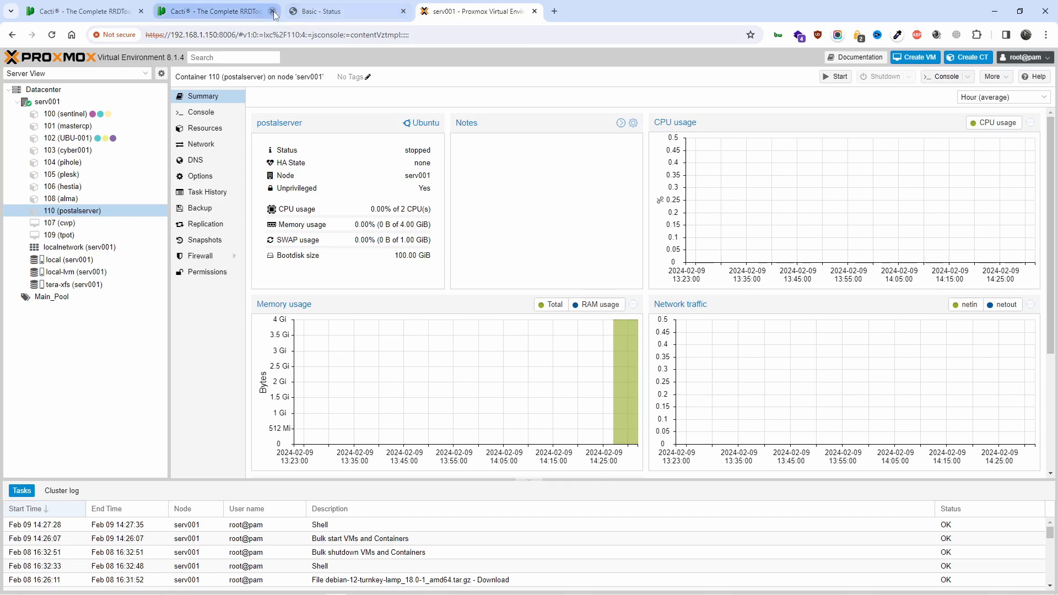
Check the ubuntu-20.04 and debian-12-turnkey-lamp CT templates on serv001's local storage, then highlight the guide's apt-get commands
click(235, 6)
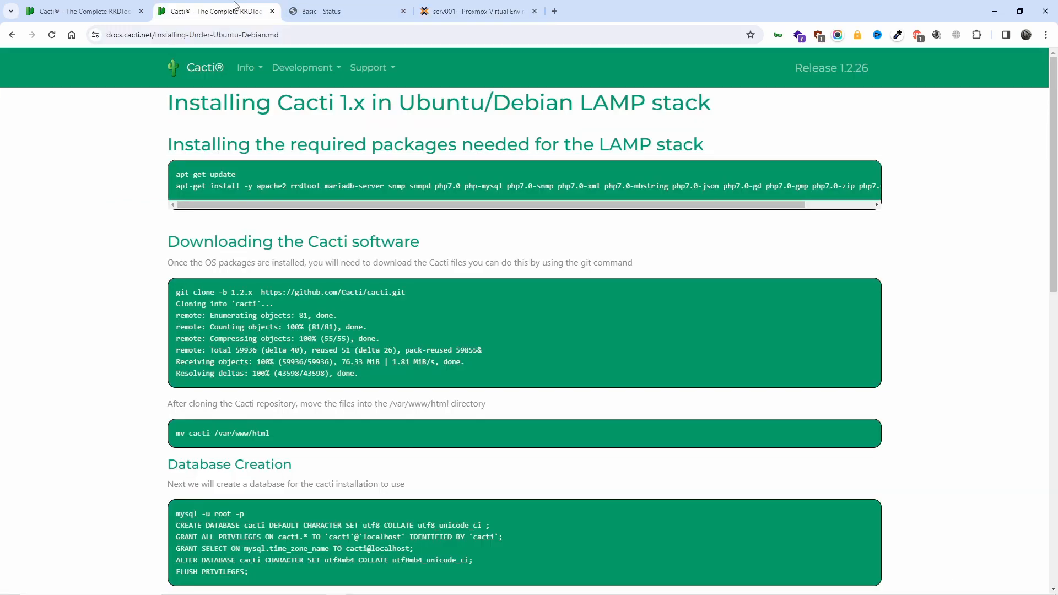
click(404, 4)
click(435, 7)
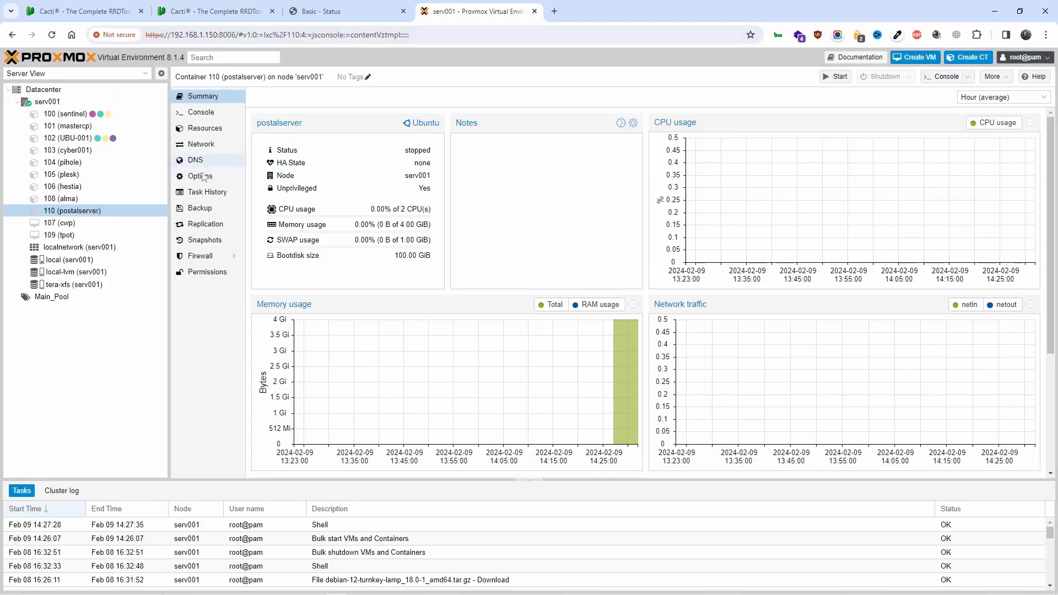
click(78, 261)
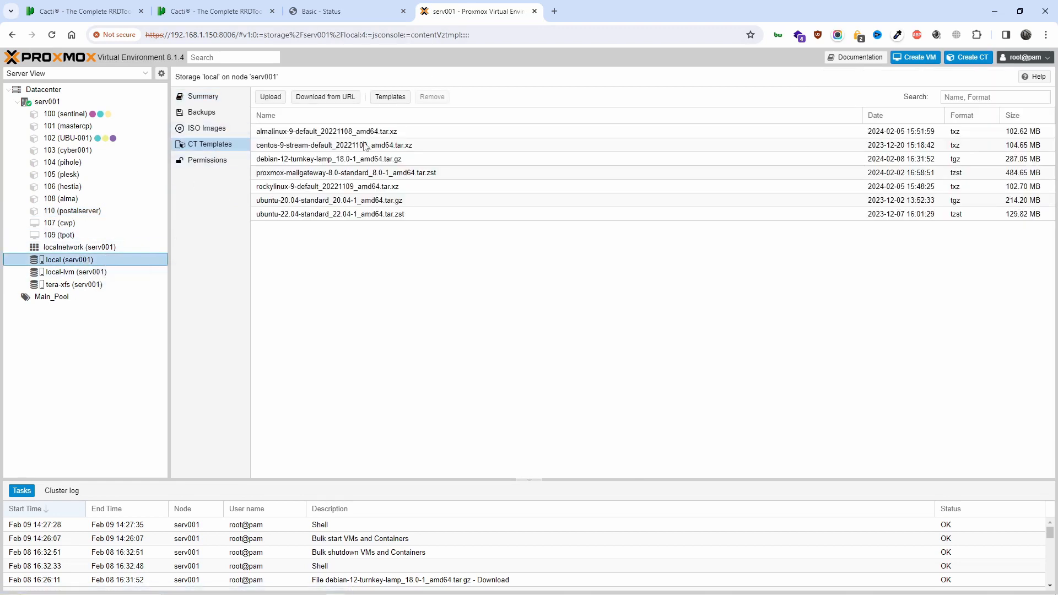
click(311, 203)
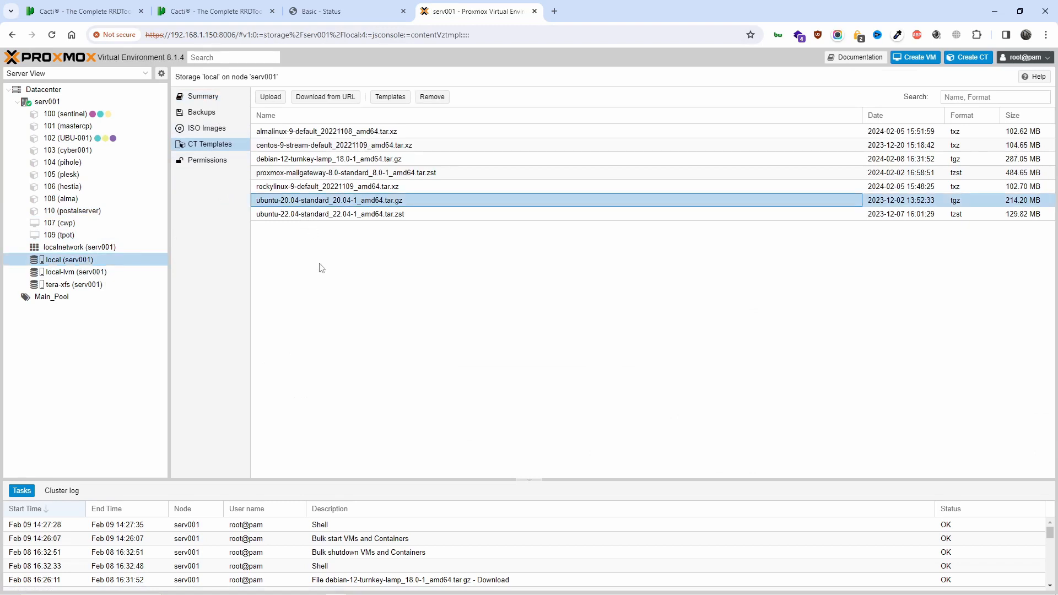
click(315, 160)
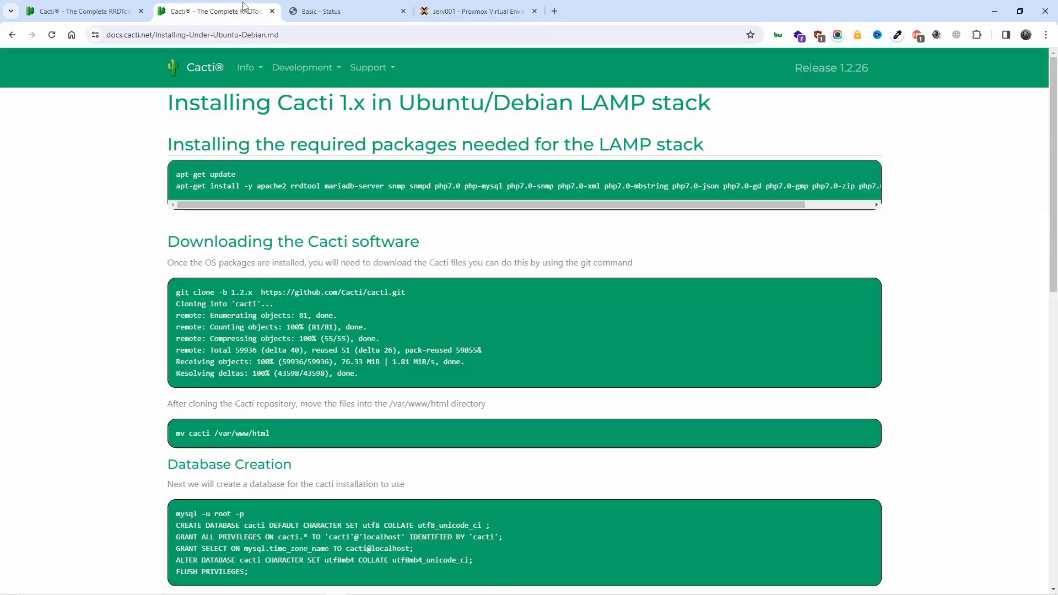
click(242, 8)
drag(223, 186, 597, 230)
Go to the Cacti Downloads page from the Info menu
scroll(551, 297, down, 4)
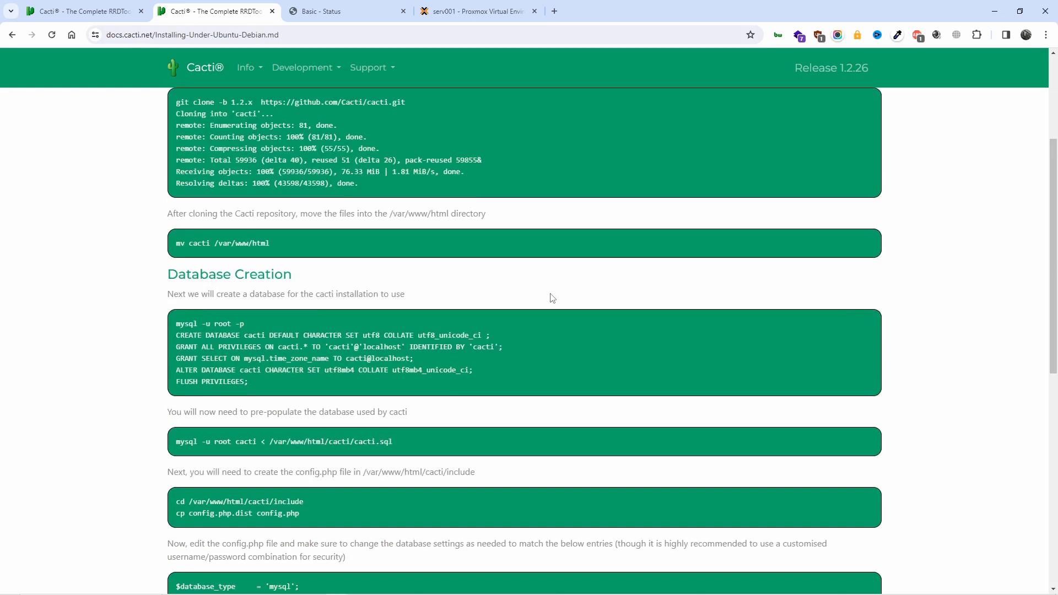
scroll(549, 293, up, 4)
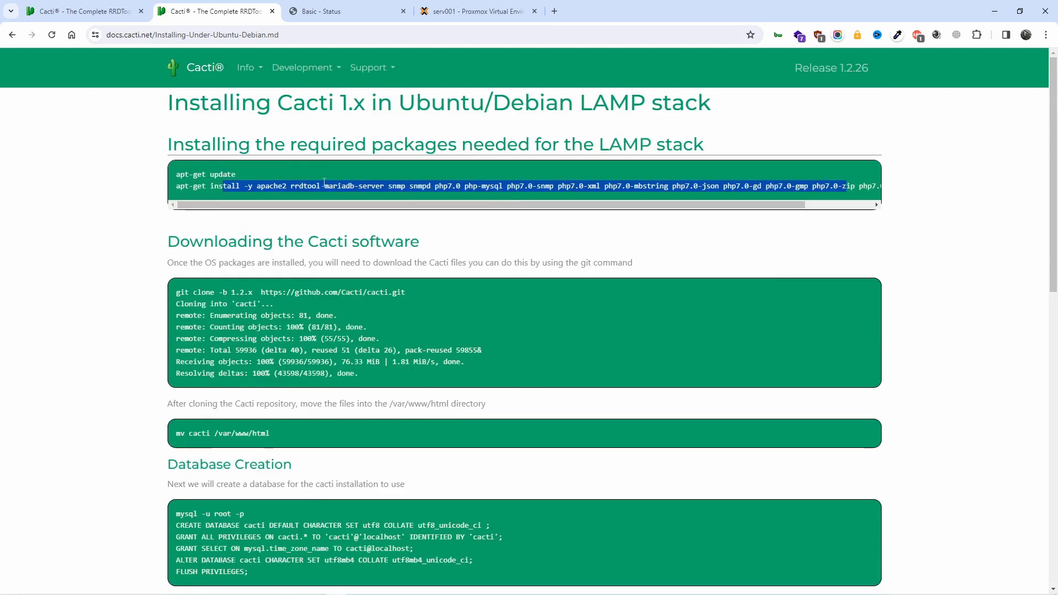
click(252, 76)
click(272, 162)
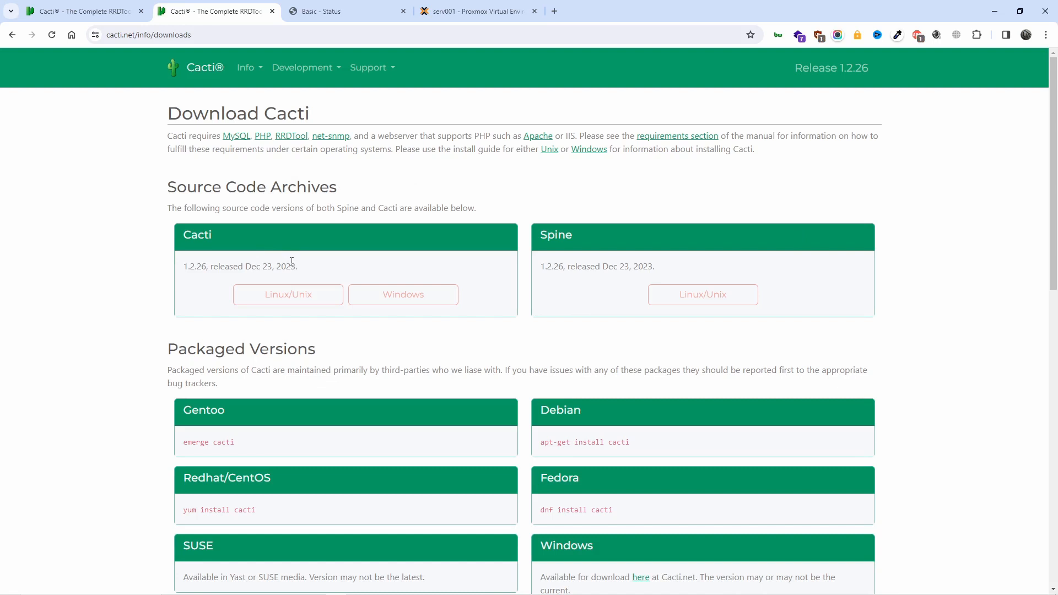
Copy the link address of the CactiEZ Beta Cacti 1.3-devel Rocky 9.3 x86_64 ISO
scroll(291, 262, down, 4)
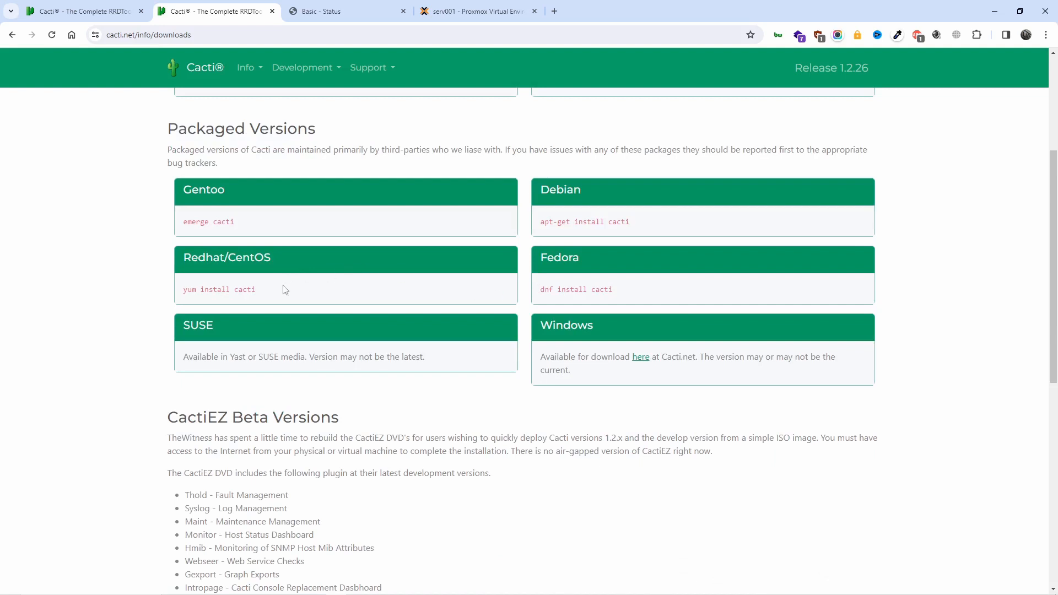
drag(337, 155, 835, 165)
scroll(835, 165, up, 3)
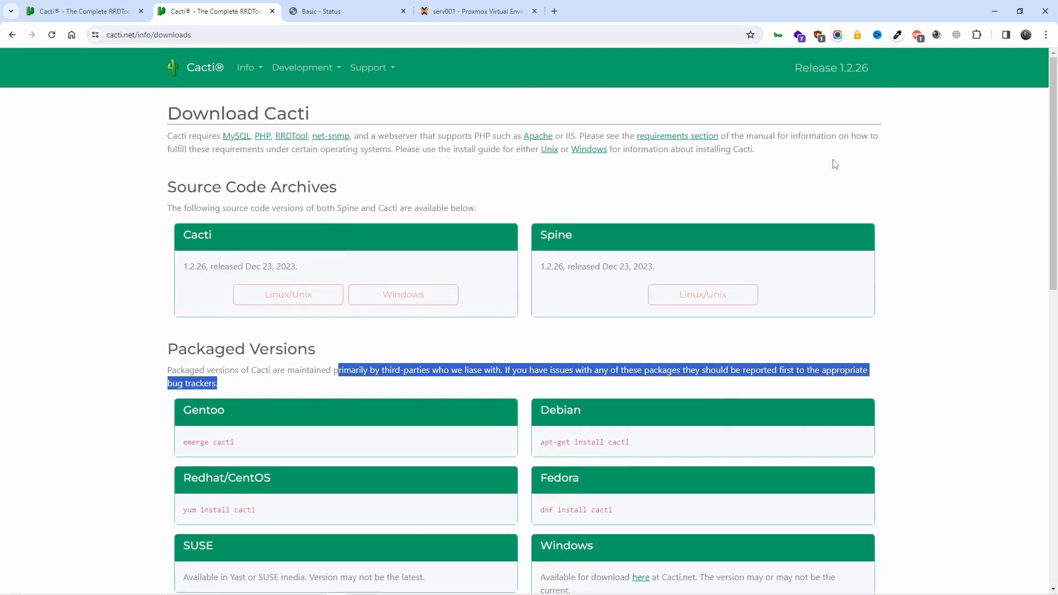
scroll(835, 165, down, 5)
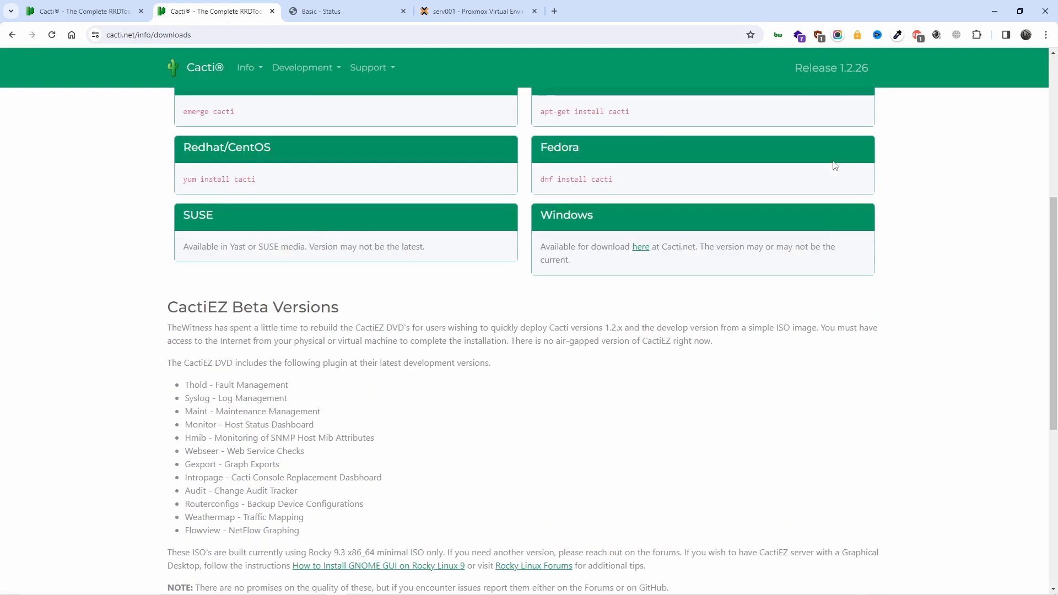
scroll(835, 165, down, 5)
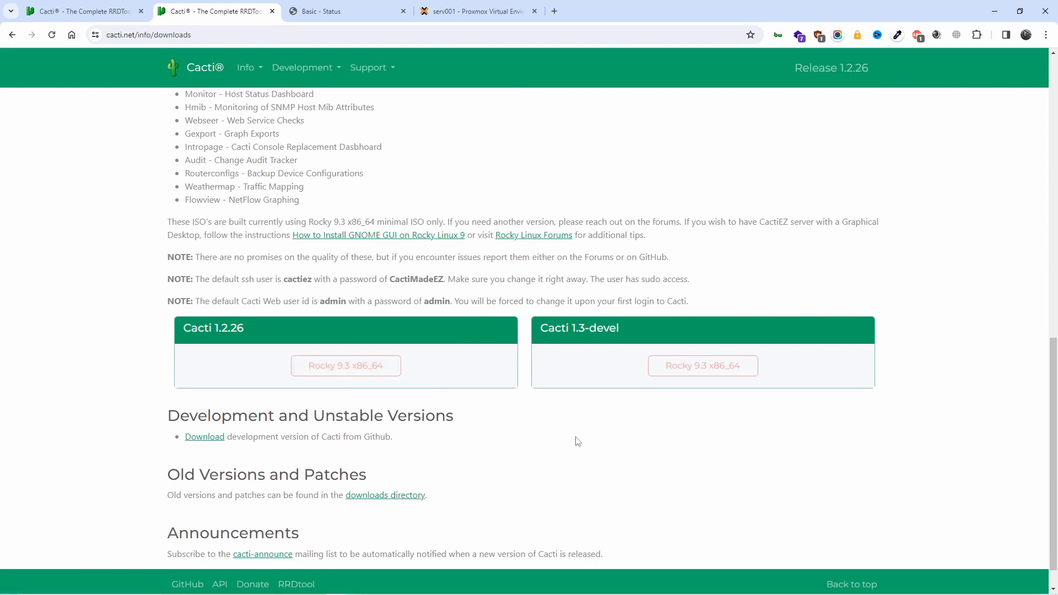
scroll(578, 455, up, 4)
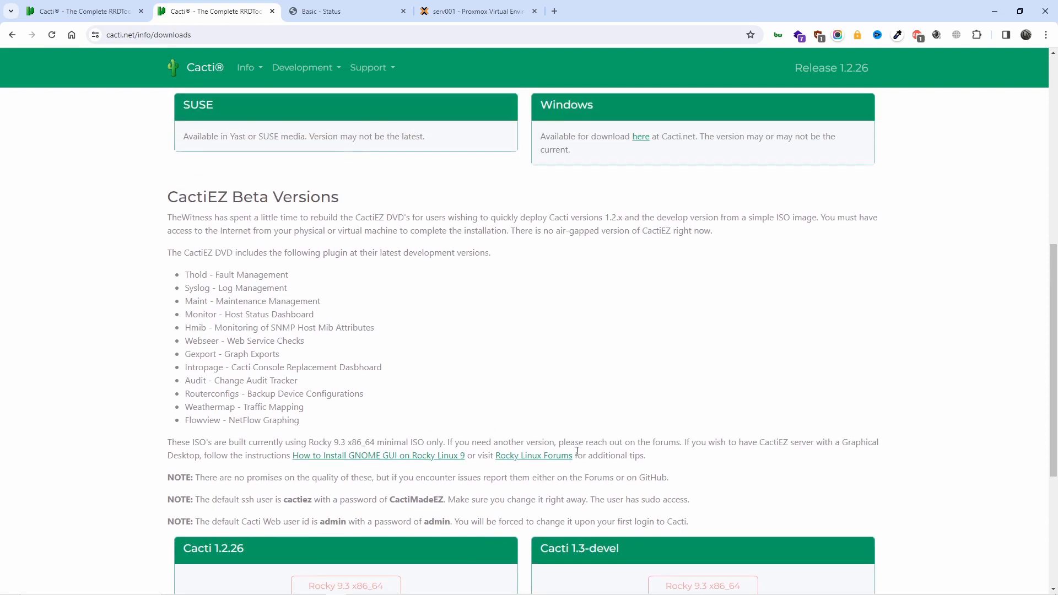
scroll(577, 450, up, 1)
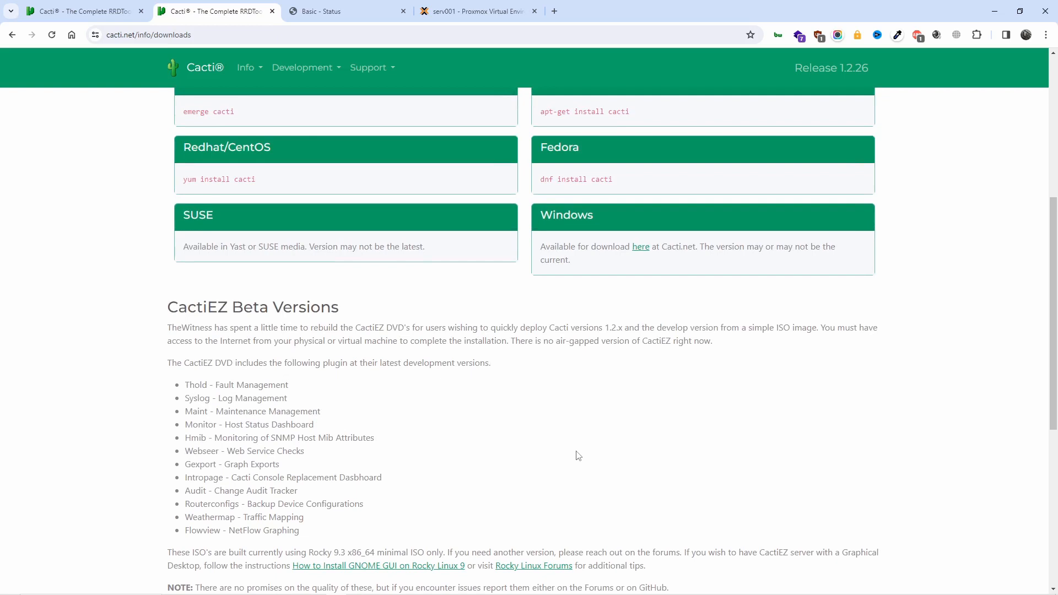
scroll(577, 451, down, 5)
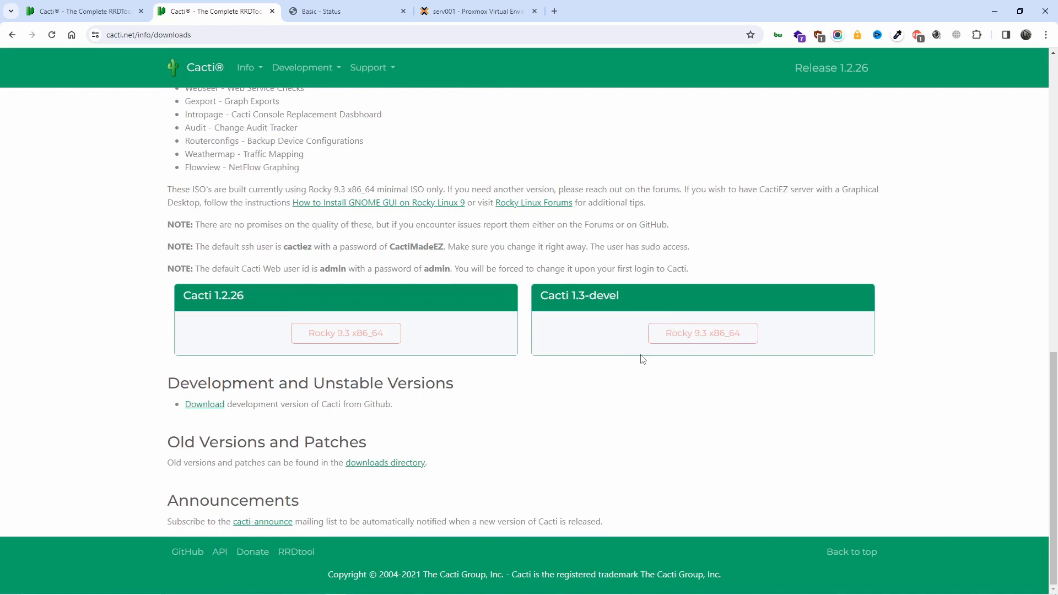
right_click(668, 342)
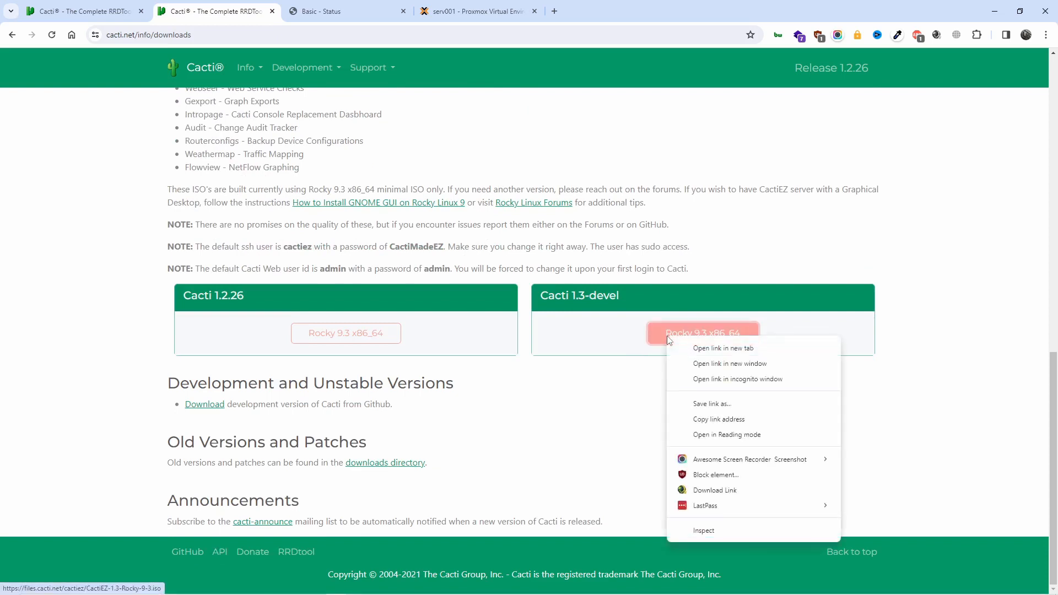
click(747, 422)
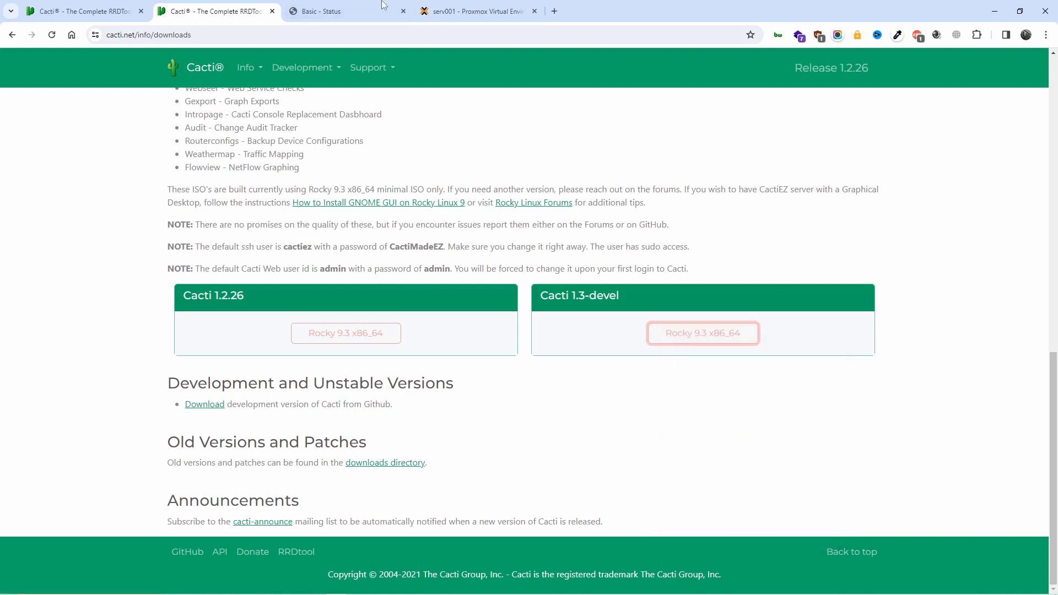
In Proxmox, check local's ISO list and serv001's physical disks and LVM volume groups
click(462, 8)
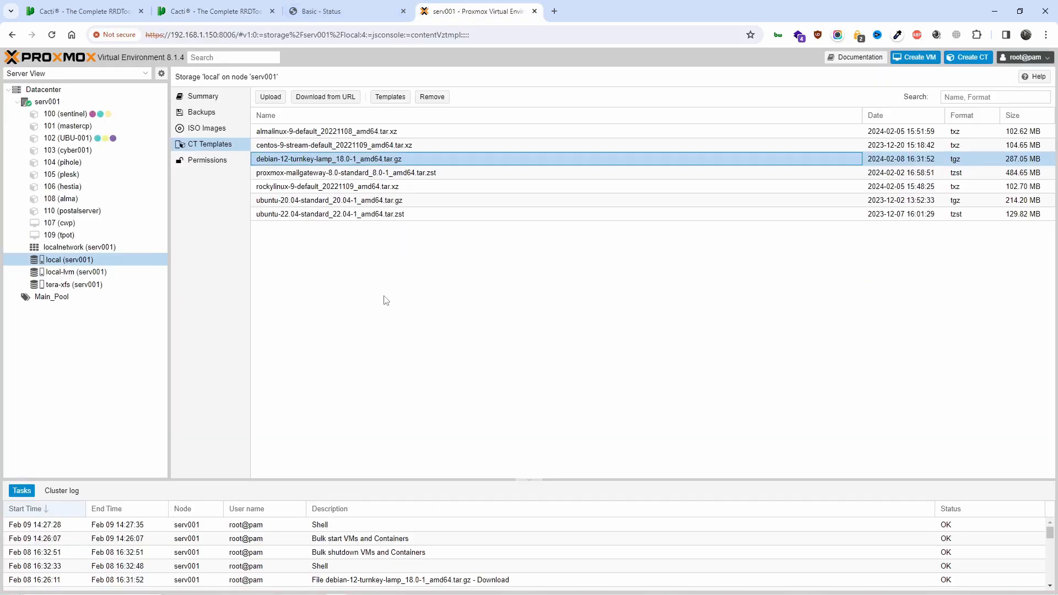
click(197, 132)
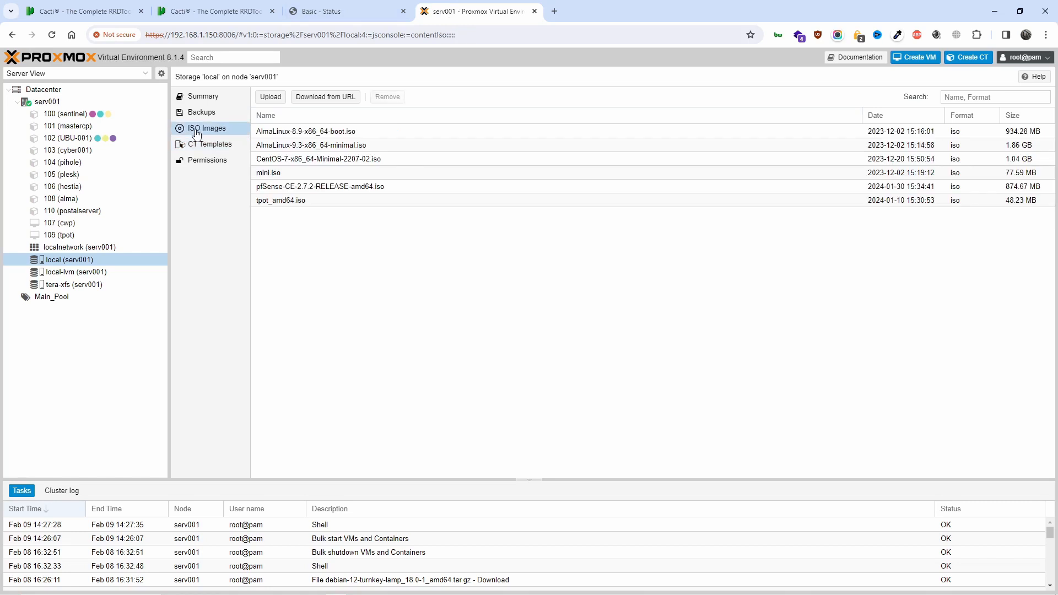
click(49, 103)
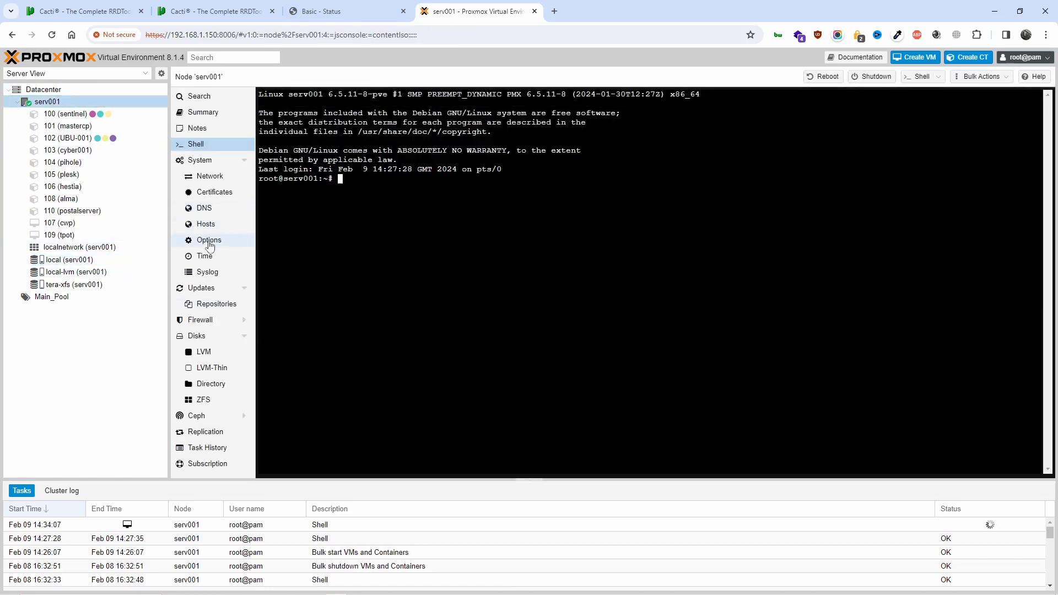
click(221, 335)
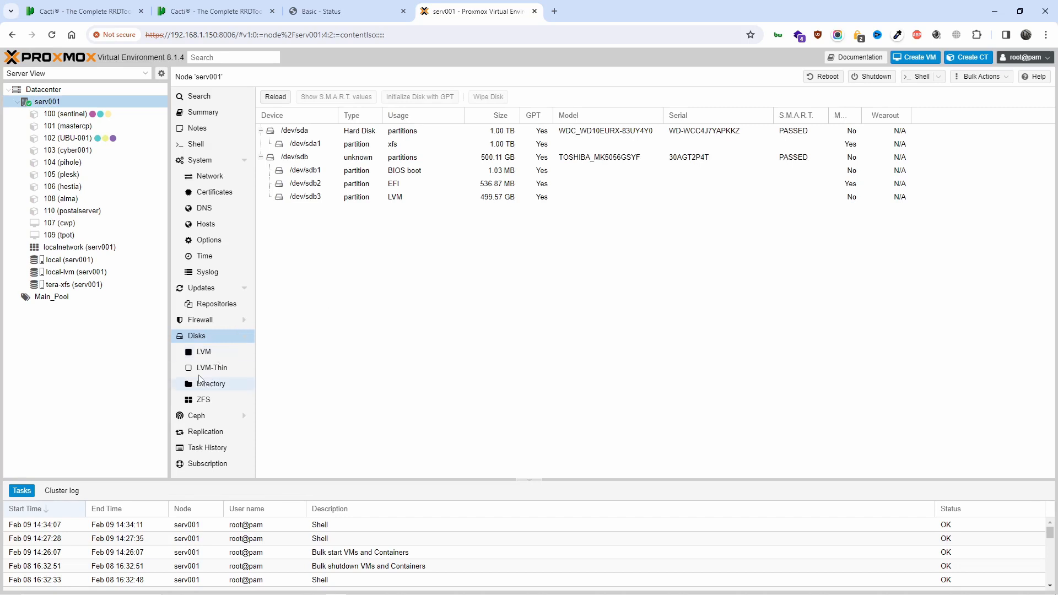
click(203, 351)
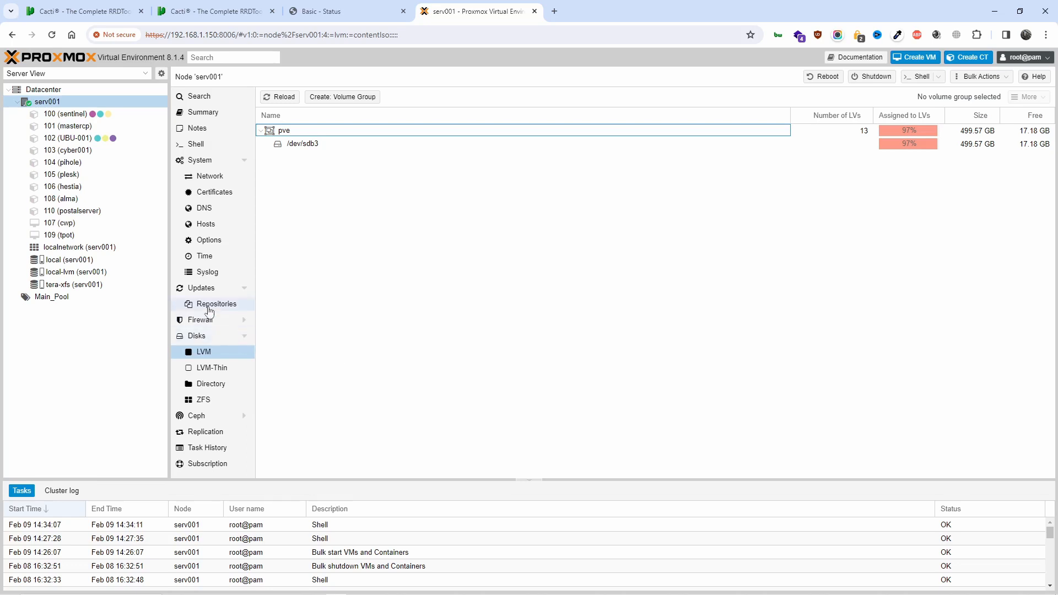
Review the local and tera-xfs storage summaries, ending on local's ISO Images list
click(103, 263)
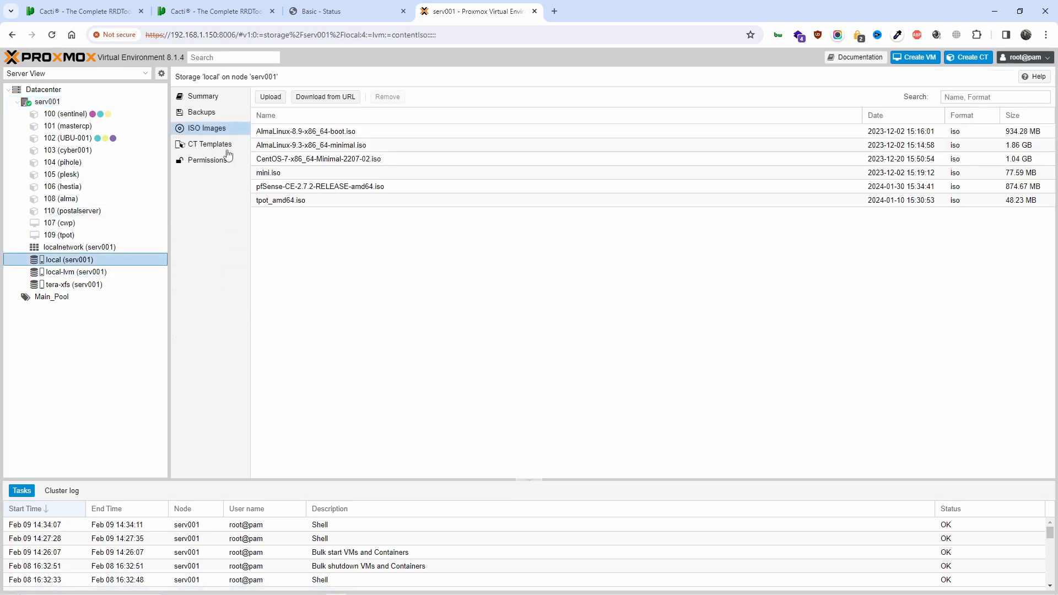
click(225, 96)
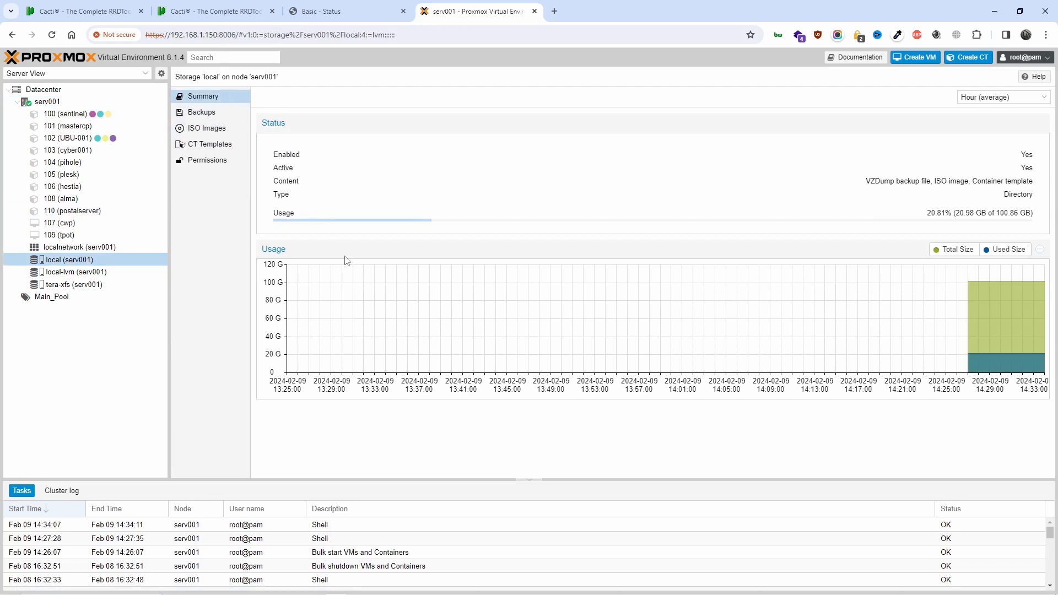
click(112, 285)
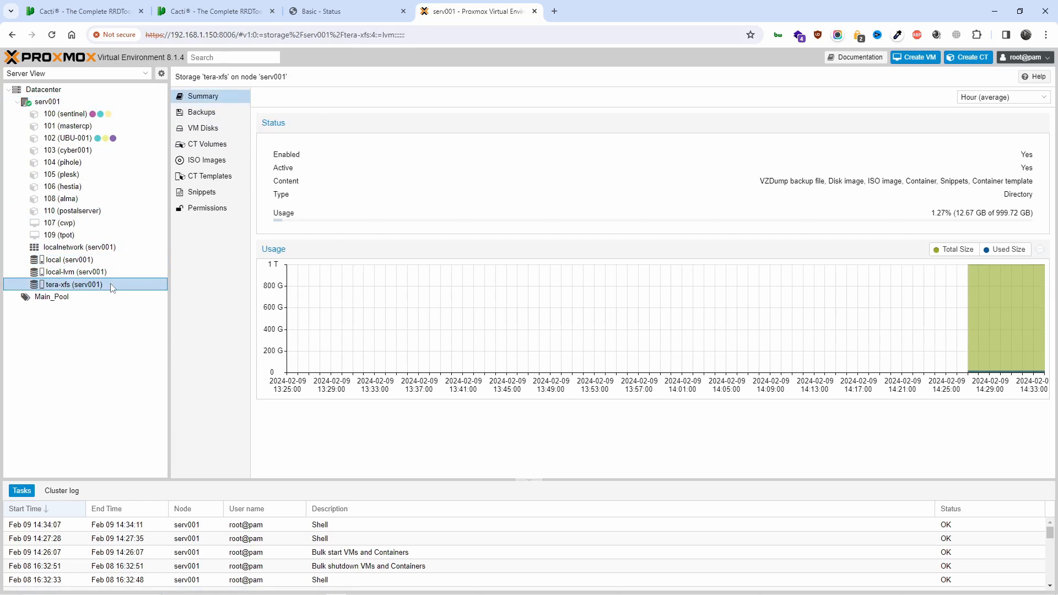
click(105, 260)
click(200, 130)
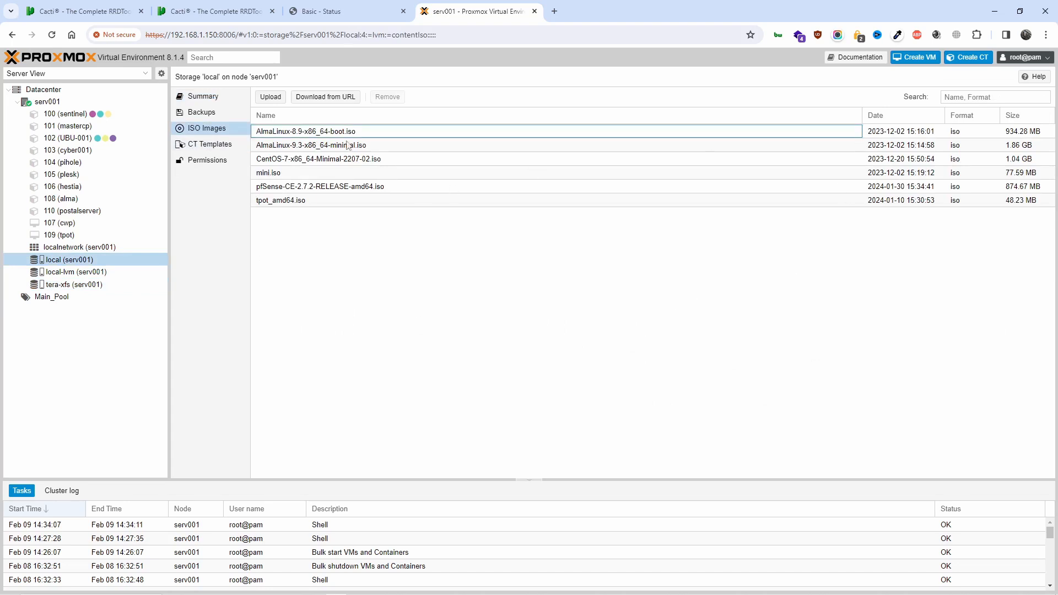
Paste the CactiEZ ISO URL into Download from URL, query it, and download CactiEZ-1.3-Rocky-9-3.iso
click(306, 103)
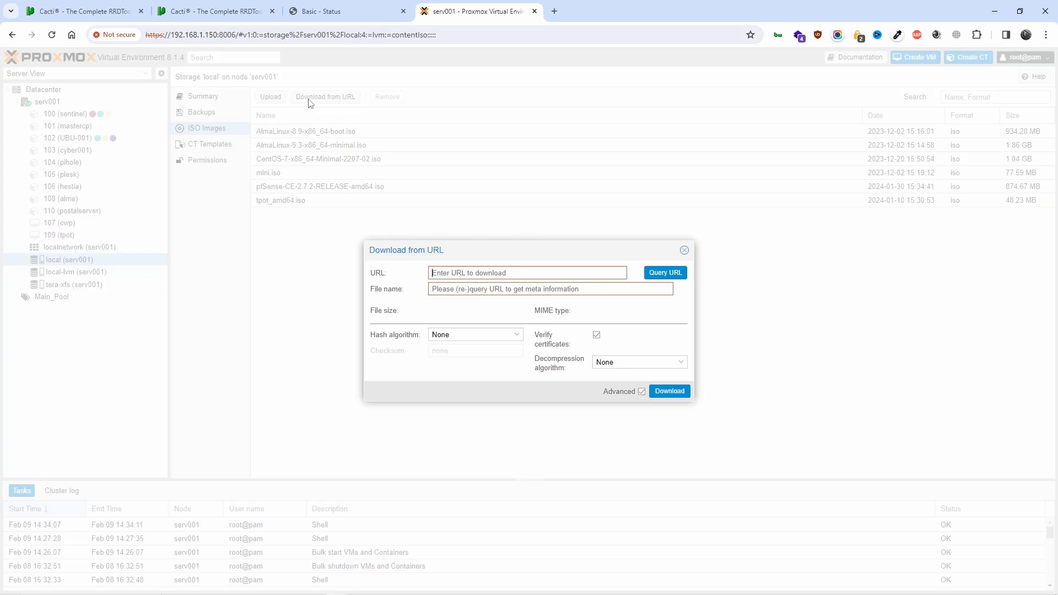
right_click(528, 275)
click(573, 395)
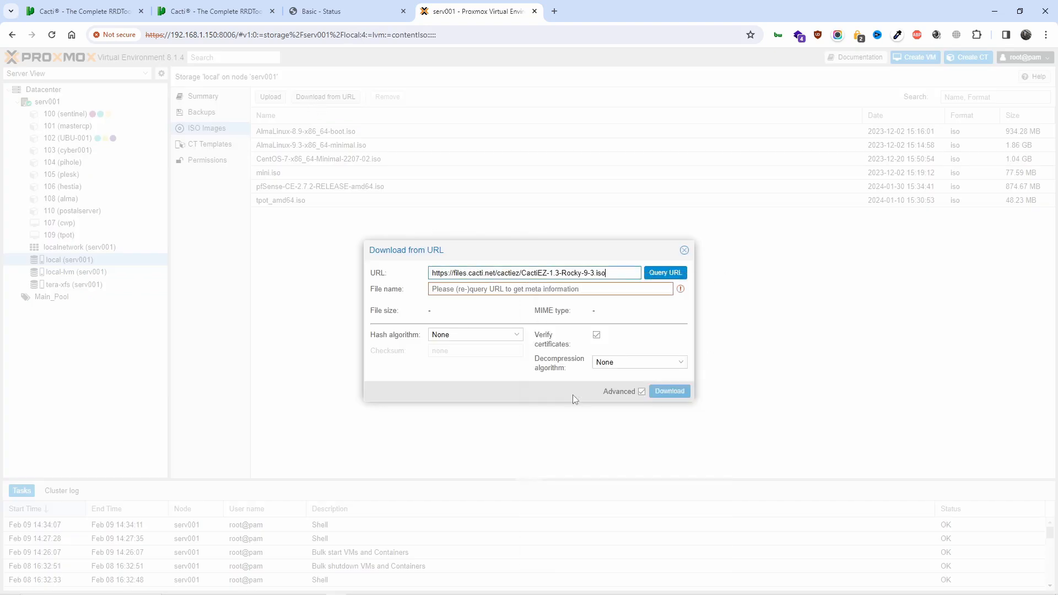
click(655, 279)
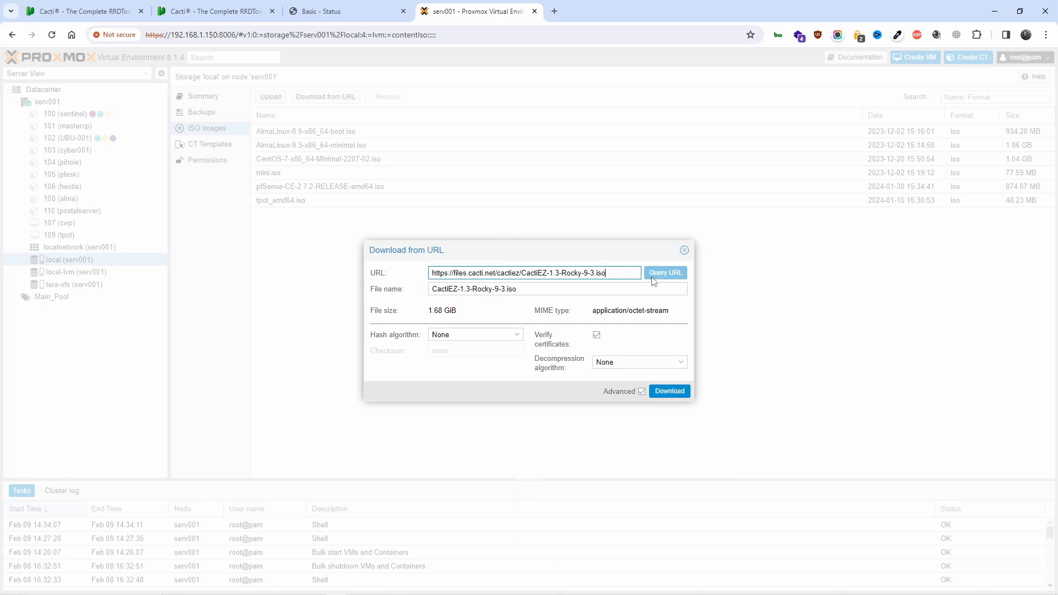
click(672, 391)
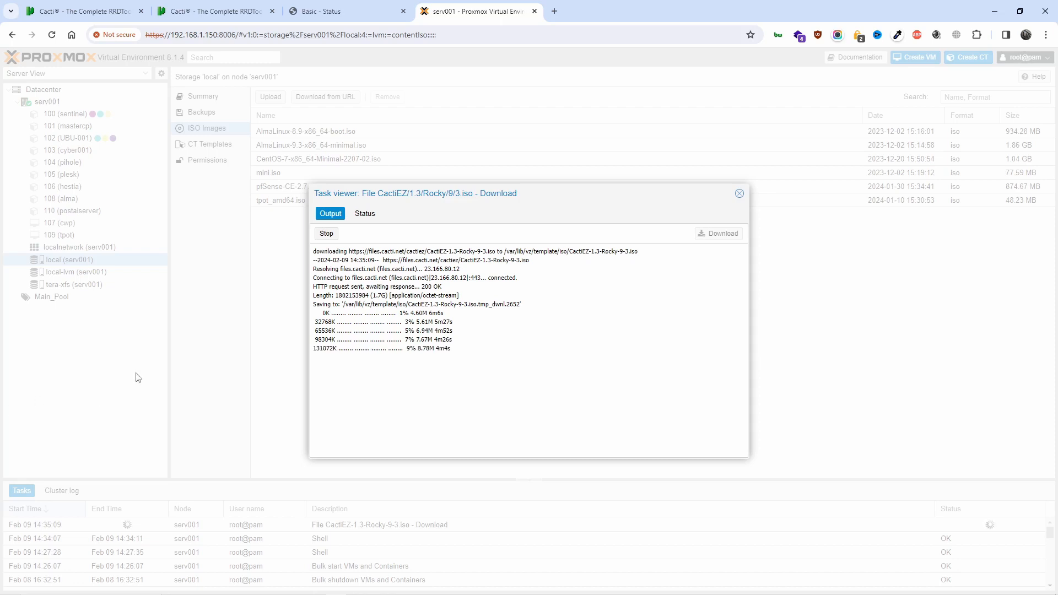
Run a connection speed test on fast.com in a new tab, then close that tab
click(554, 11)
click(579, 34)
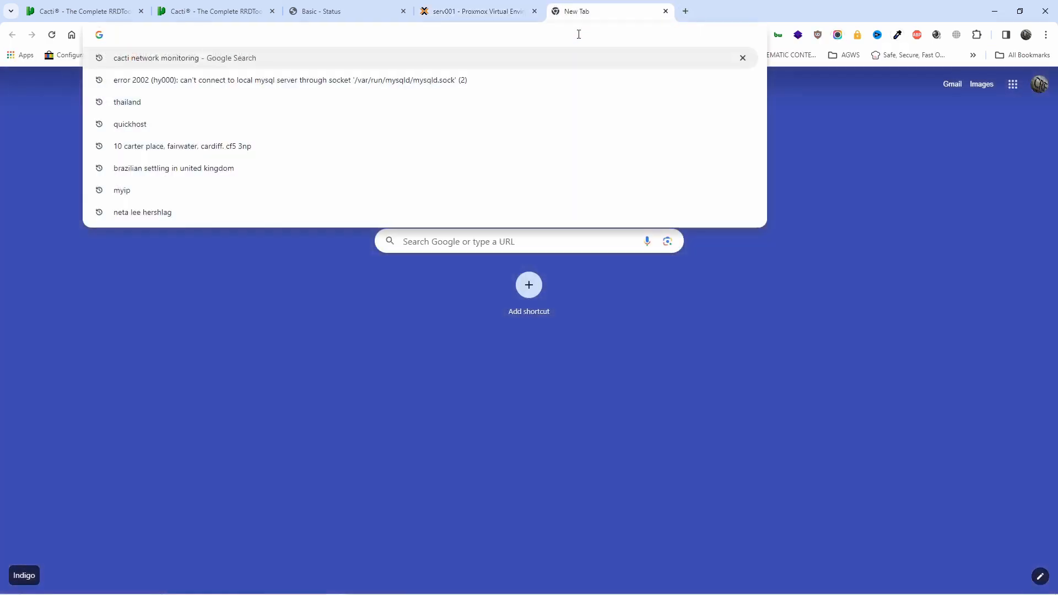
text(fast.com)
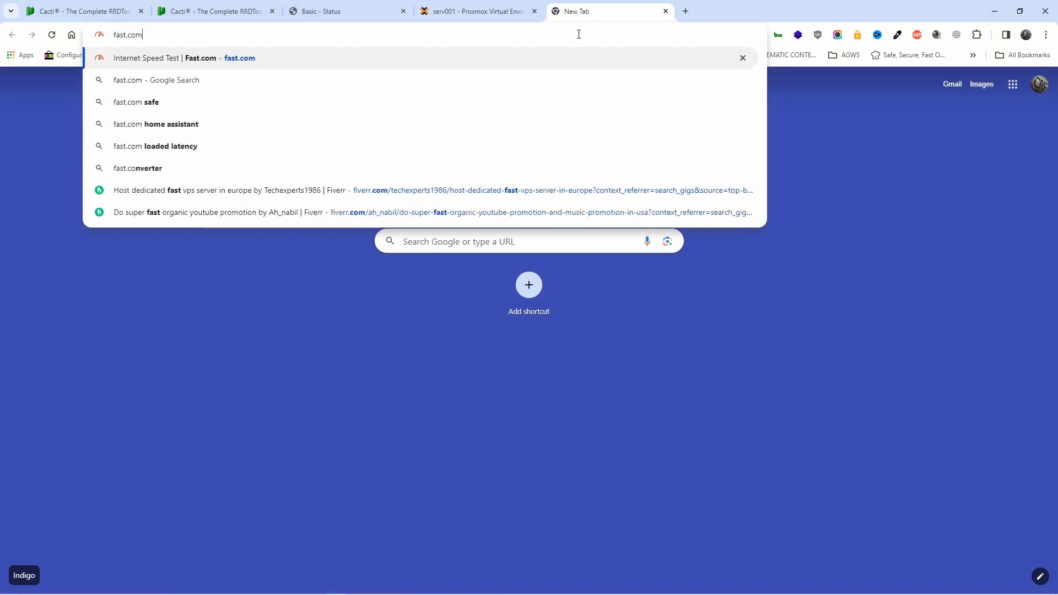
key(Return)
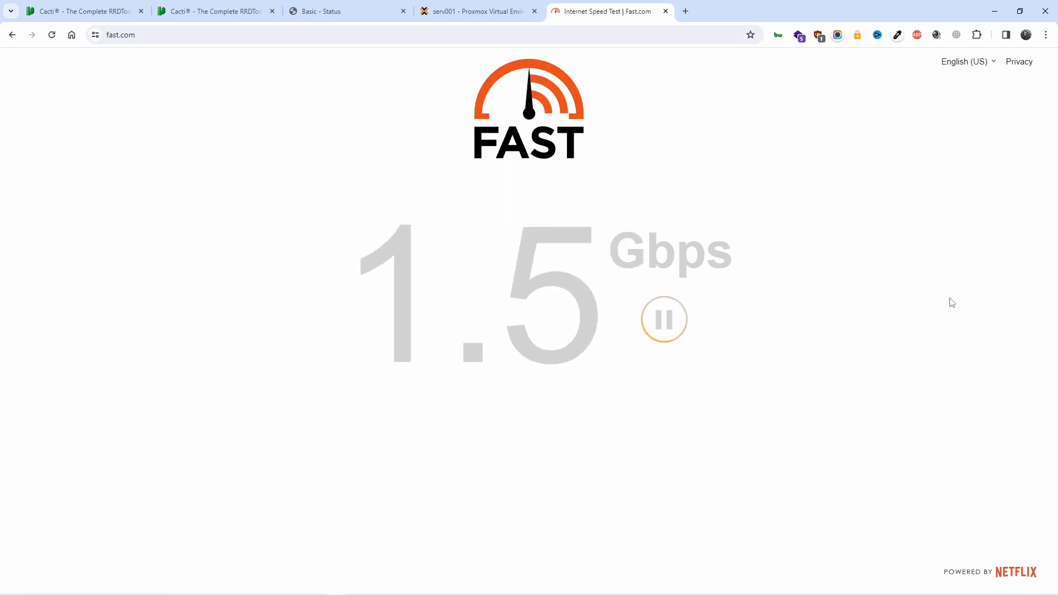
click(665, 11)
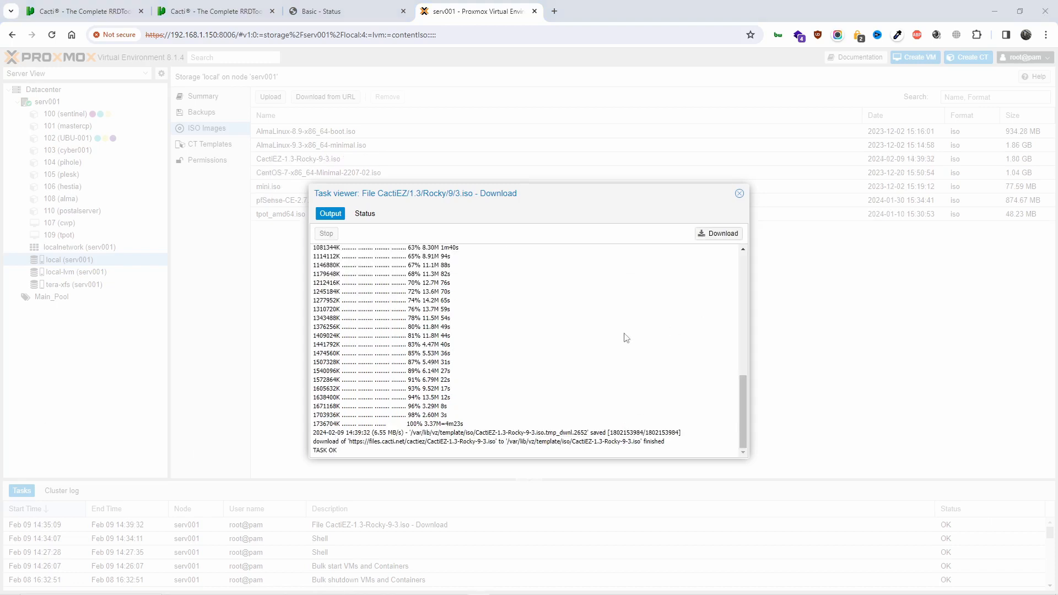
Close the finished task log and select CactiEZ-1.3-Rocky-9-3.iso (1.80 GB) in local's ISO list
scroll(626, 337, up, 5)
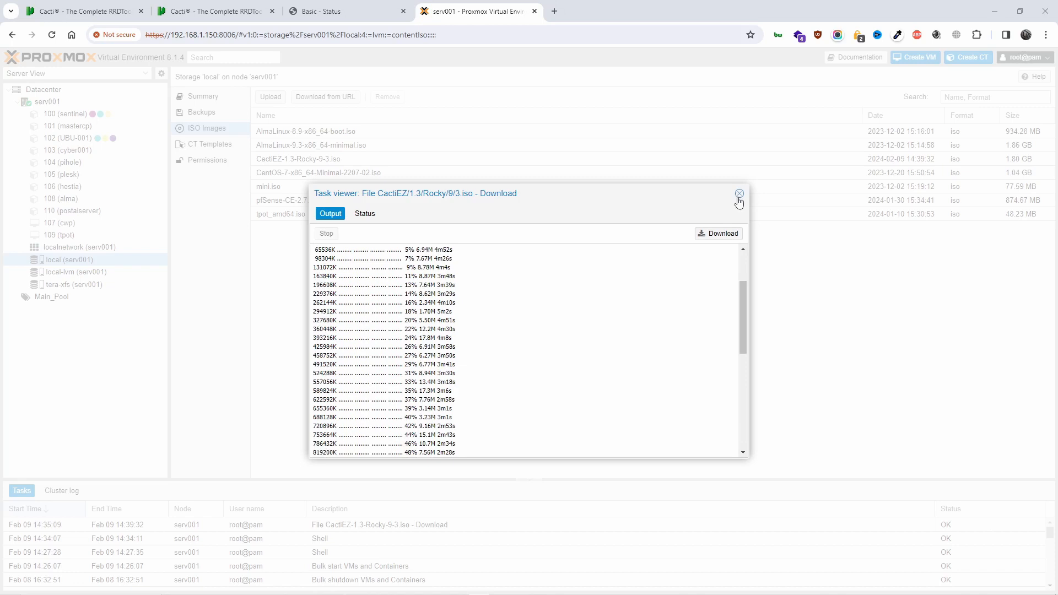
click(738, 193)
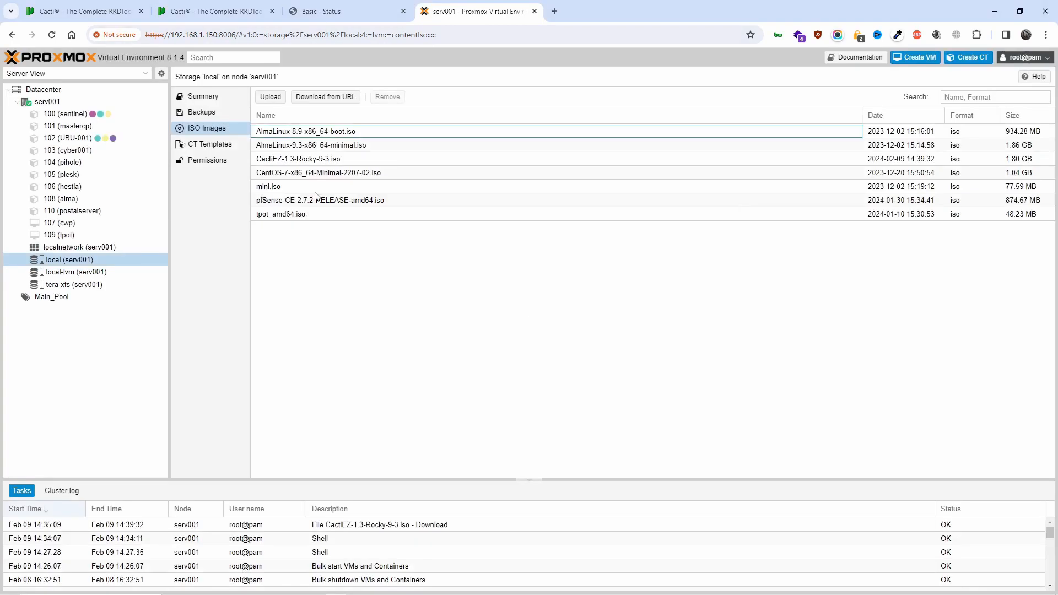
click(329, 161)
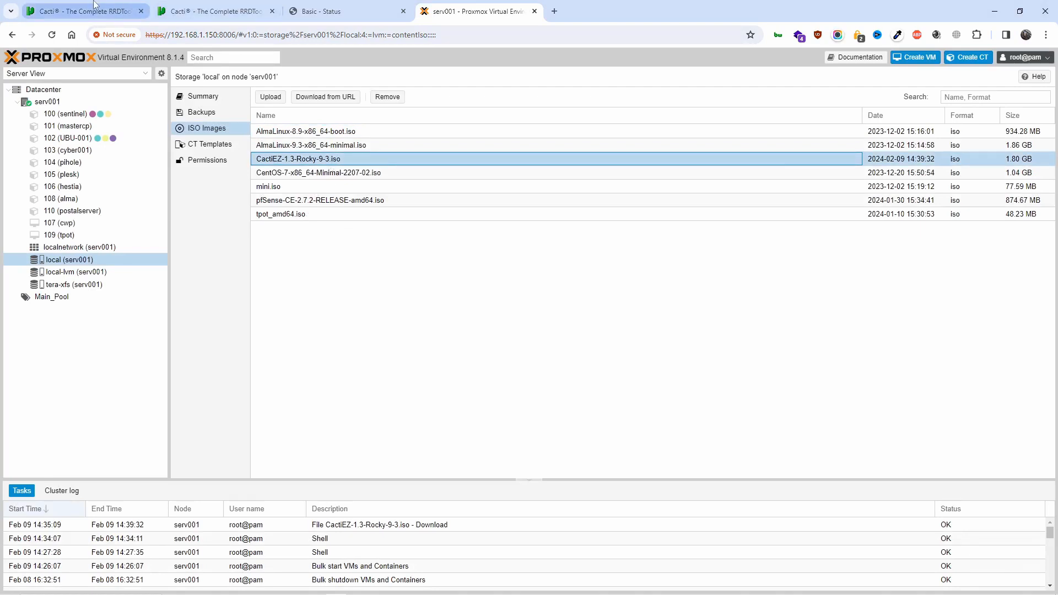
click(133, 7)
Open the Cacti documentation from Support and close the leftover About Cacti and downloads tabs
click(231, 11)
scroll(359, 279, up, 12)
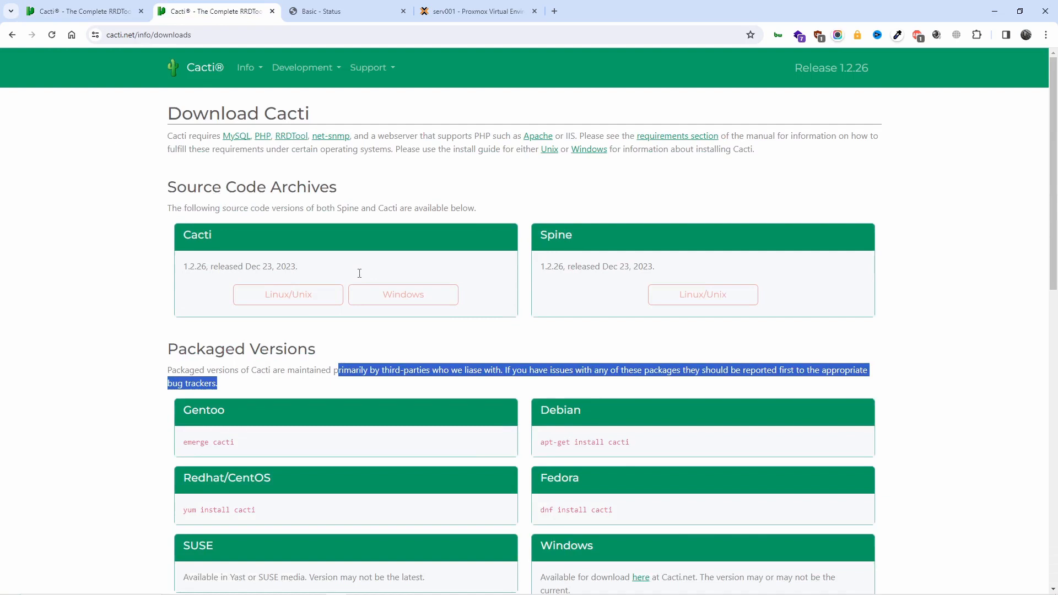
click(373, 78)
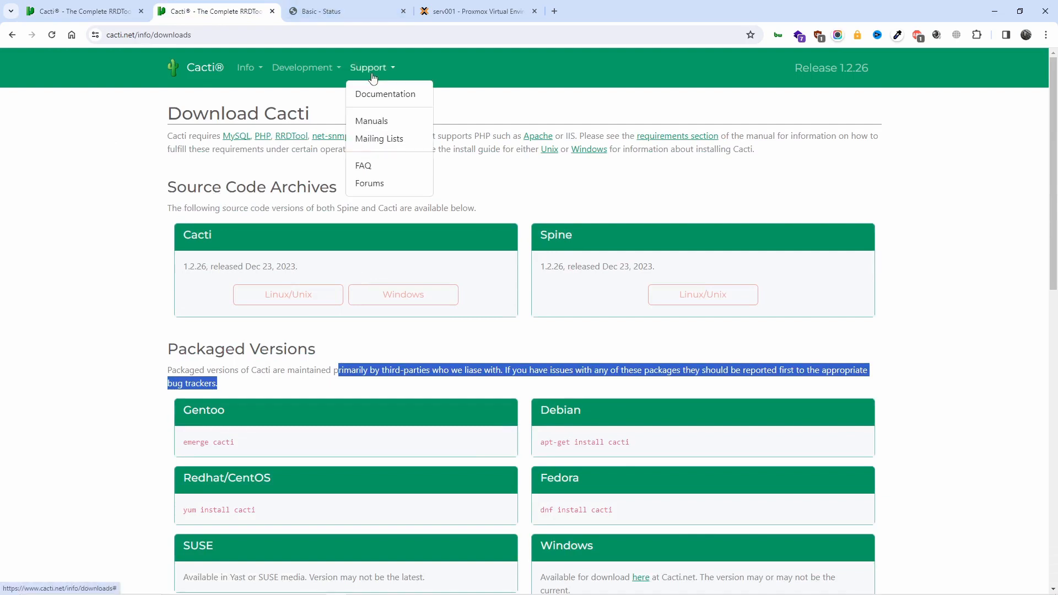
click(380, 94)
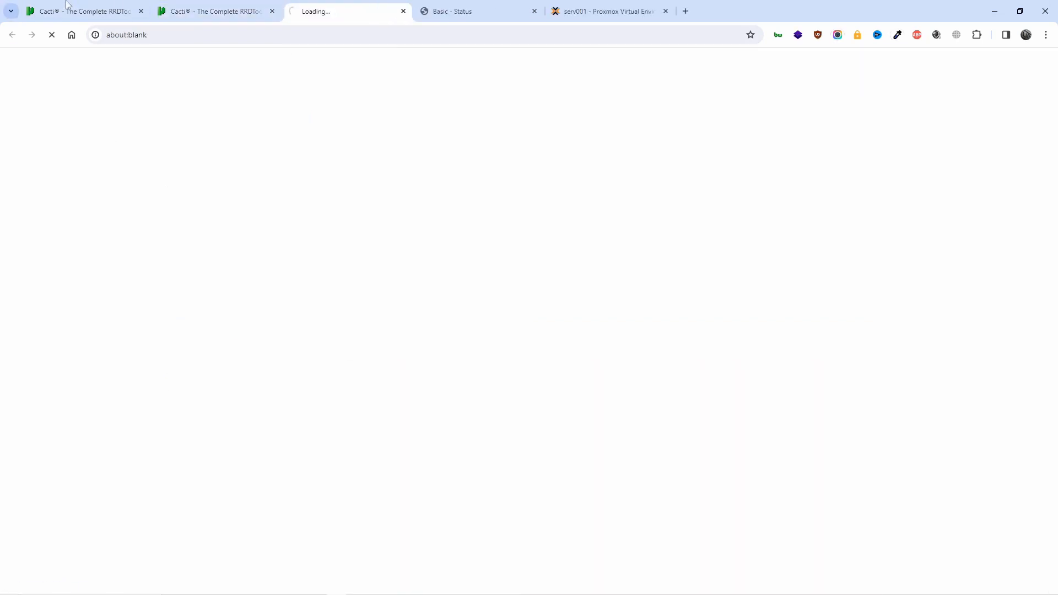
click(86, 5)
click(141, 11)
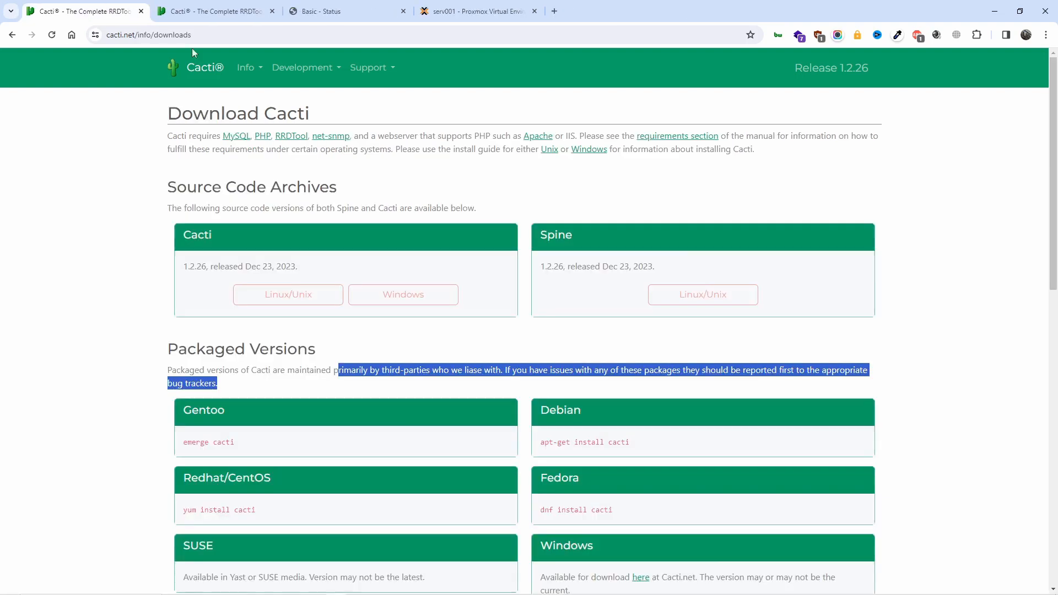
click(202, 11)
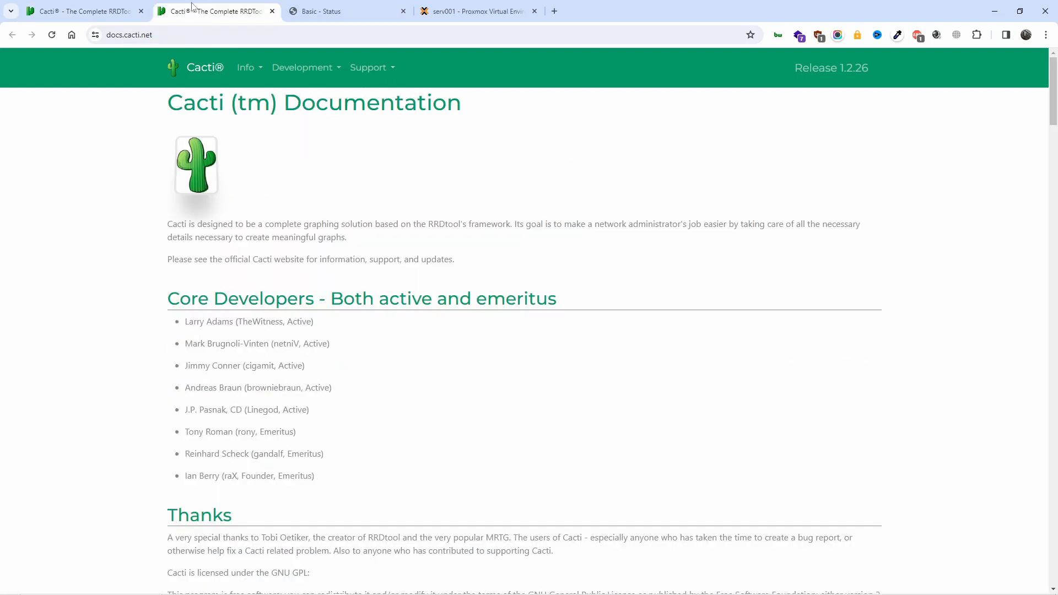
click(141, 11)
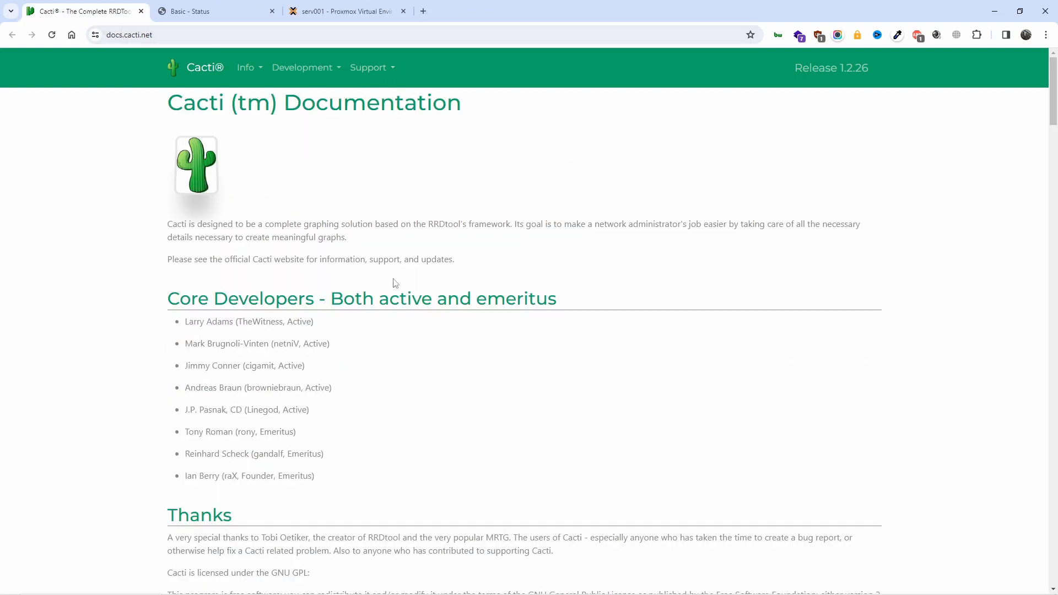
Find the Cacti Installation section and open its Requirements page
scroll(394, 283, down, 5)
scroll(434, 385, down, 9)
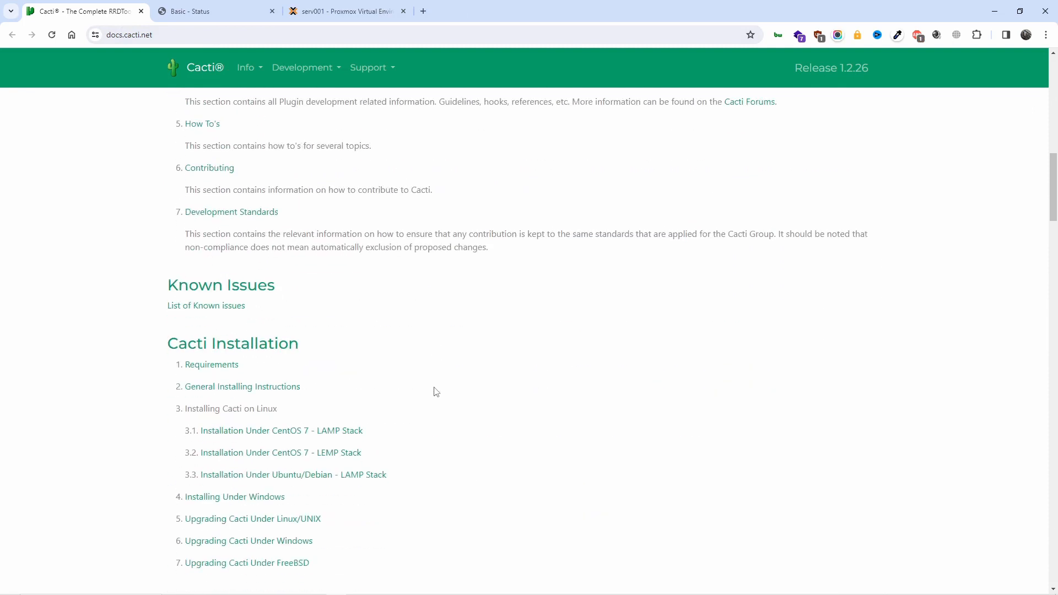
scroll(435, 386, up, 5)
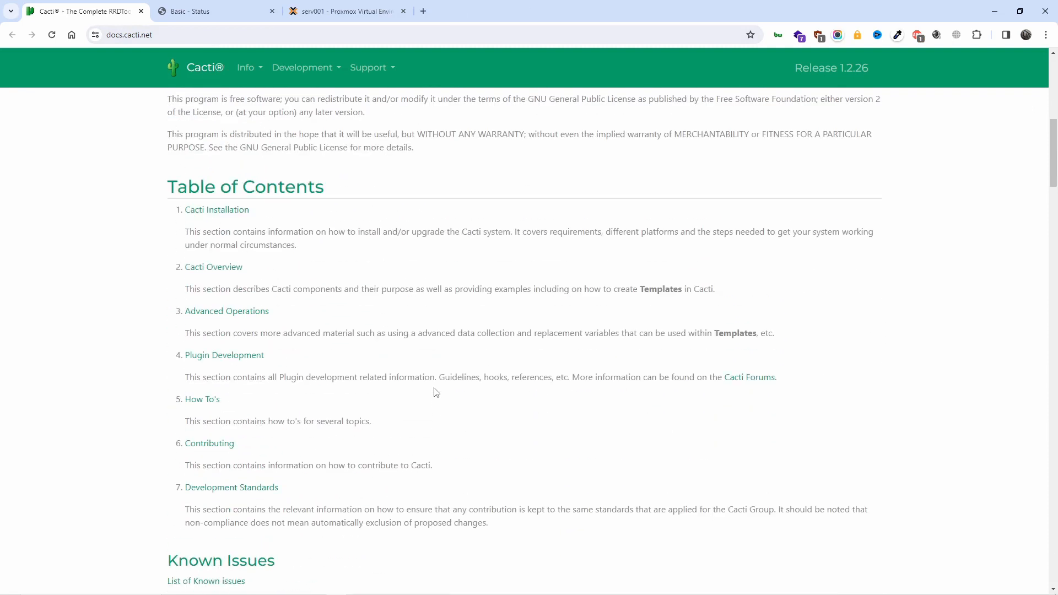
scroll(434, 390, down, 2)
scroll(434, 390, up, 2)
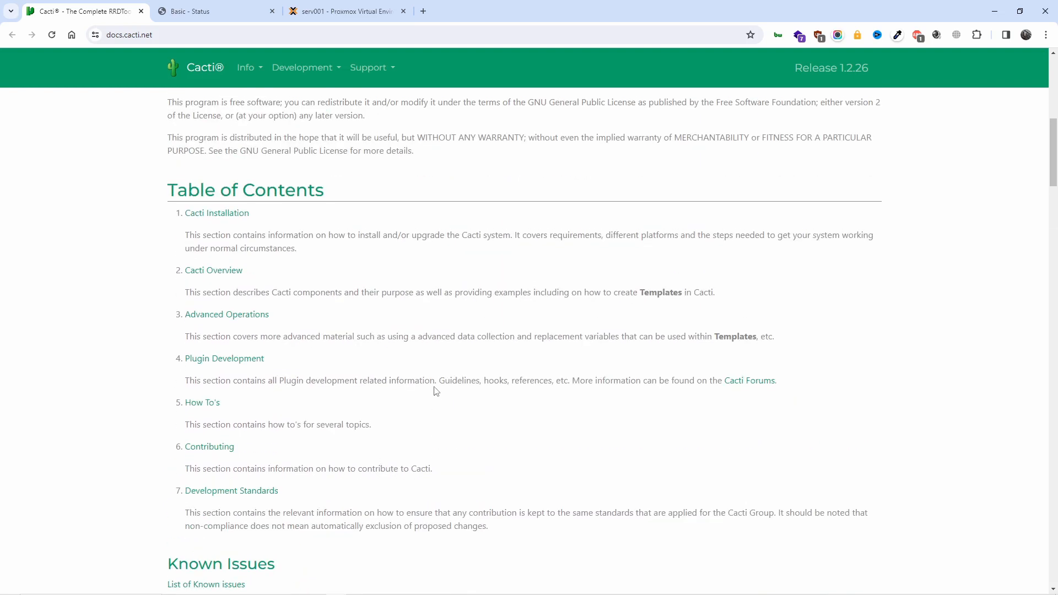
scroll(436, 390, up, 9)
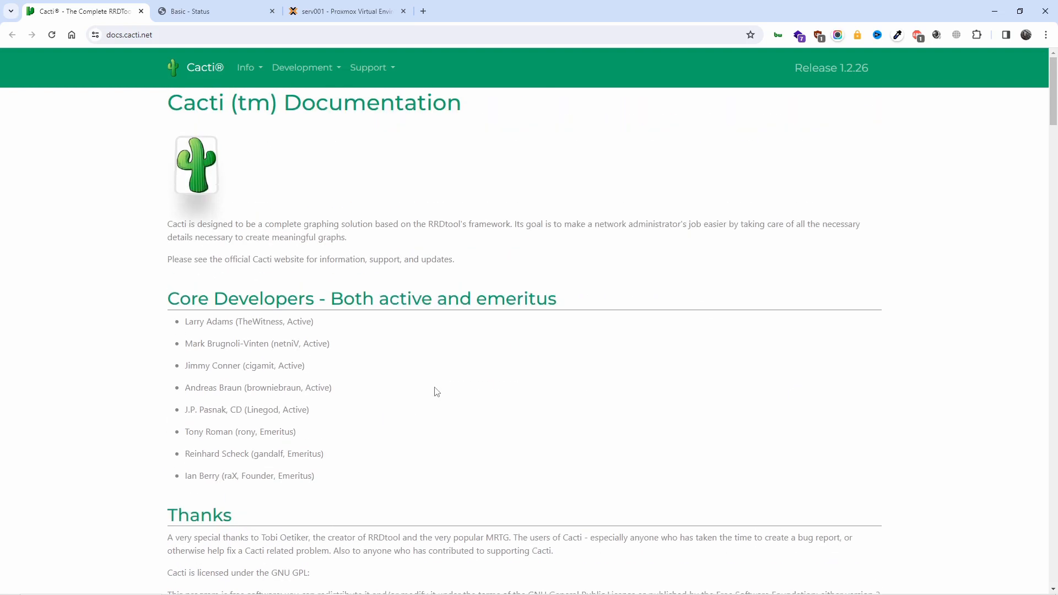
scroll(437, 391, down, 13)
scroll(437, 391, down, 1)
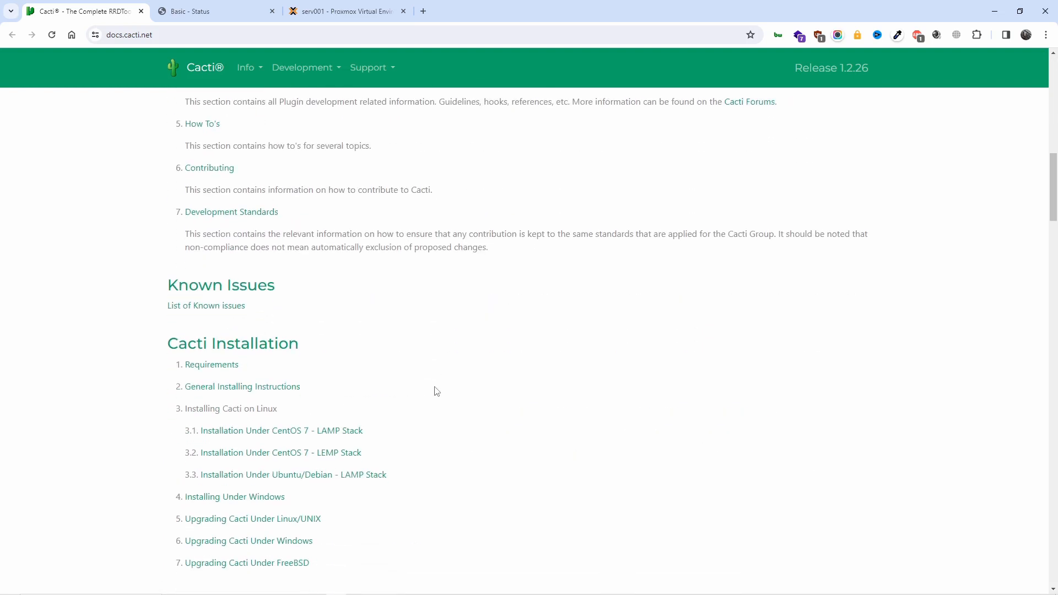
click(220, 368)
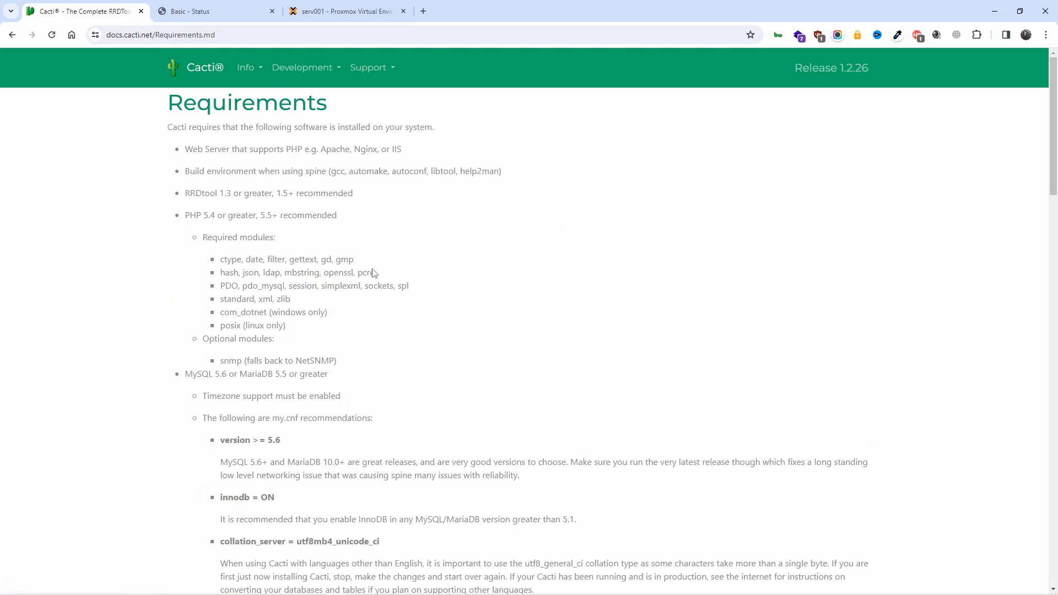
Highlight the software requirements text and the MySQL '>= 5.6' version requirement
drag(190, 152, 541, 396)
scroll(543, 401, down, 5)
scroll(541, 395, up, 5)
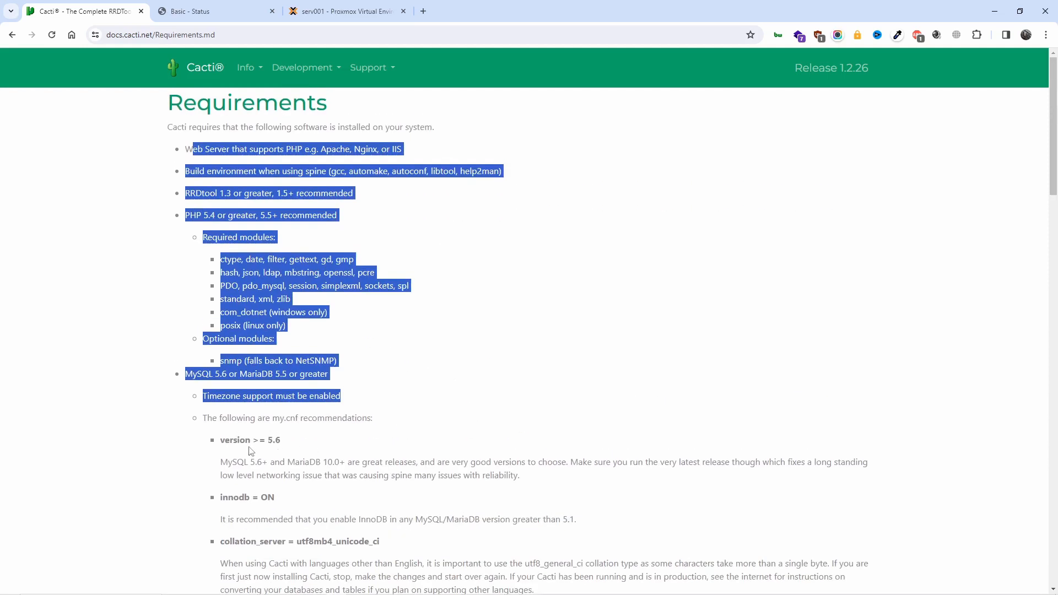
drag(253, 443, 295, 445)
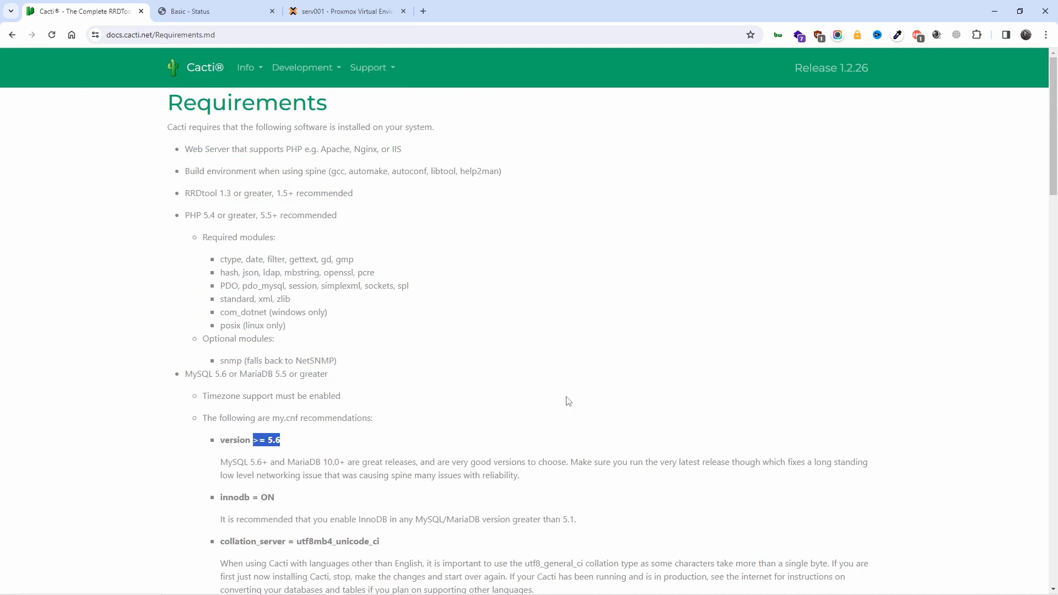
Scroll down through the MySQL recommendations to the sample my.cnf entries and back up
scroll(568, 400, down, 6)
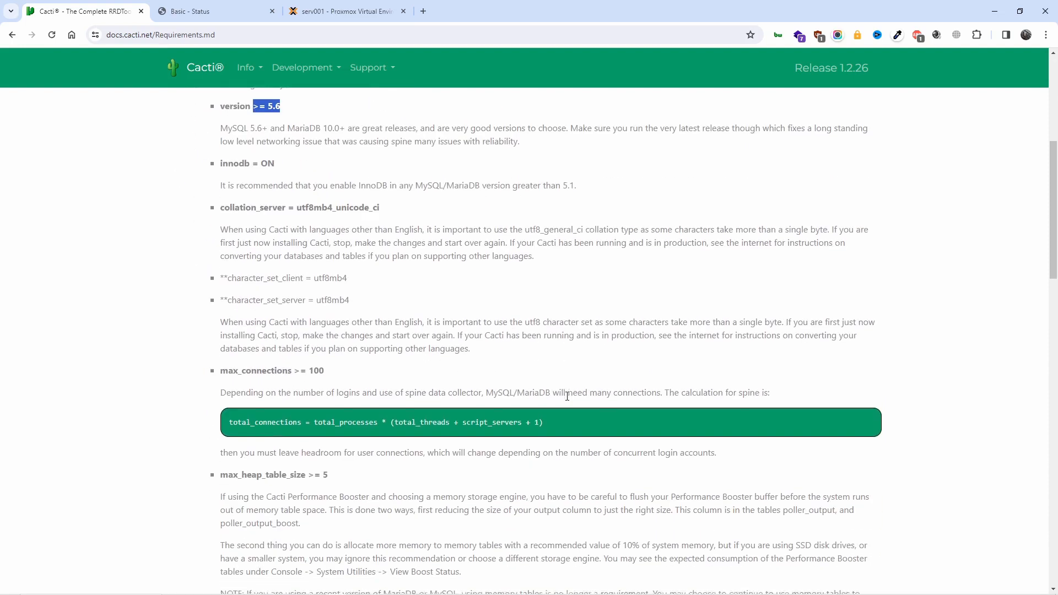
scroll(567, 396, down, 4)
scroll(567, 396, down, 4)
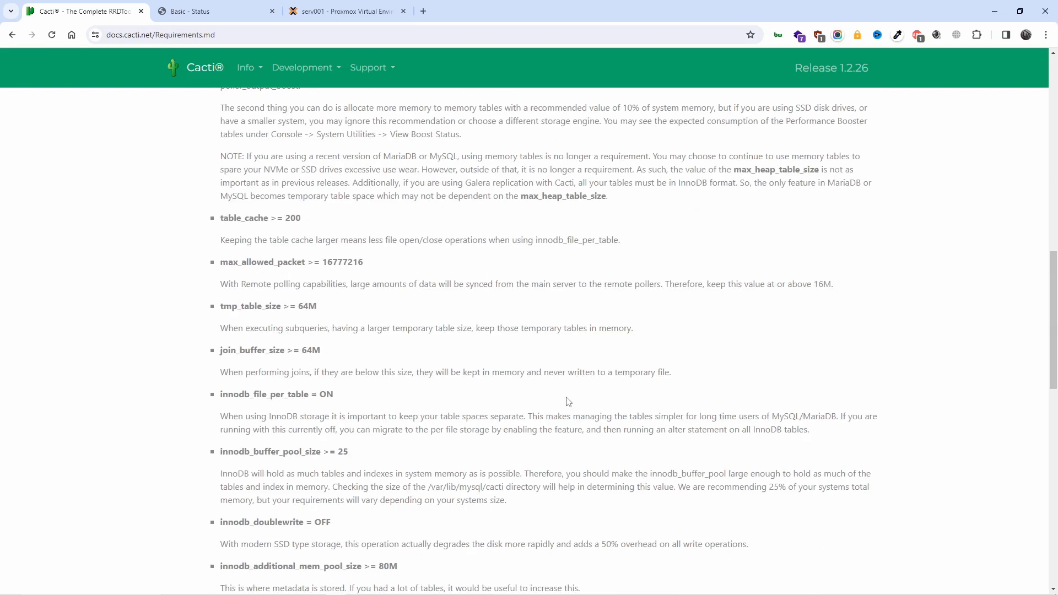
scroll(567, 397, down, 15)
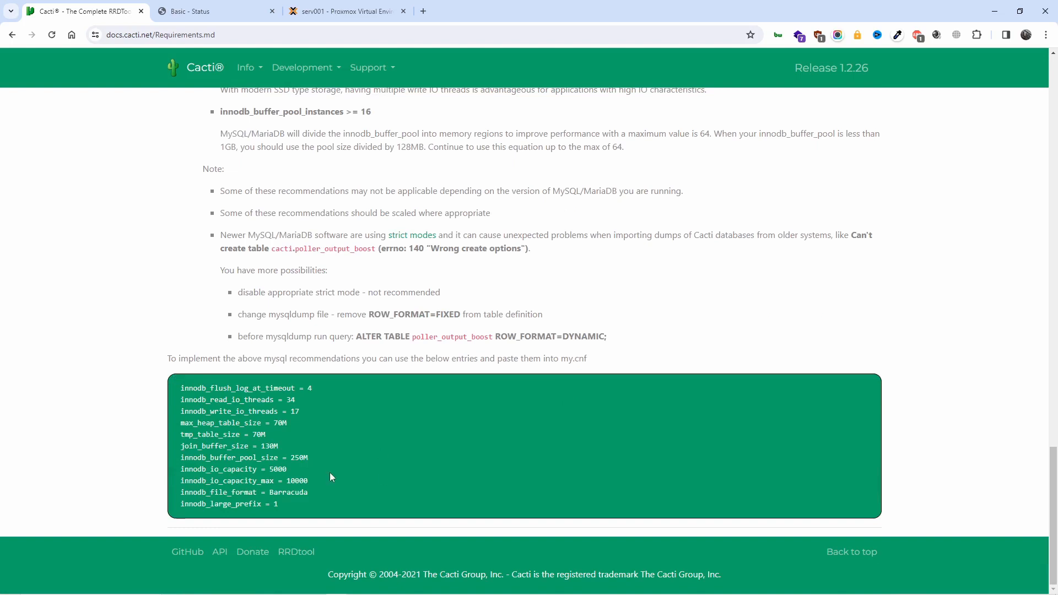
scroll(330, 477, up, 12)
scroll(330, 476, up, 17)
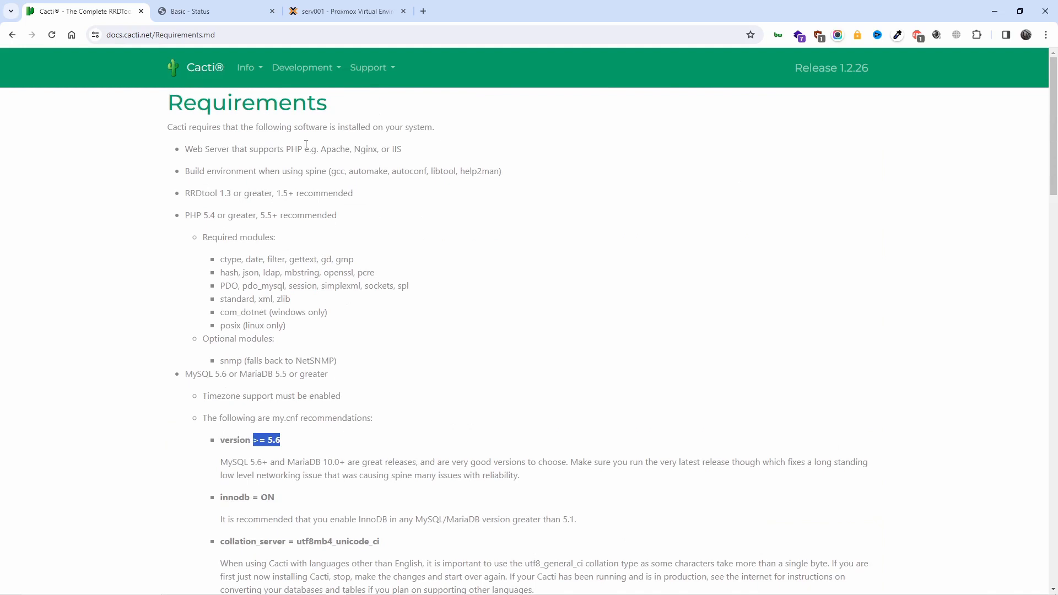
Close Proxmox's Basic - Status tab, launch Create VM, and go back to the Cacti Requirements page
click(190, 11)
click(308, 11)
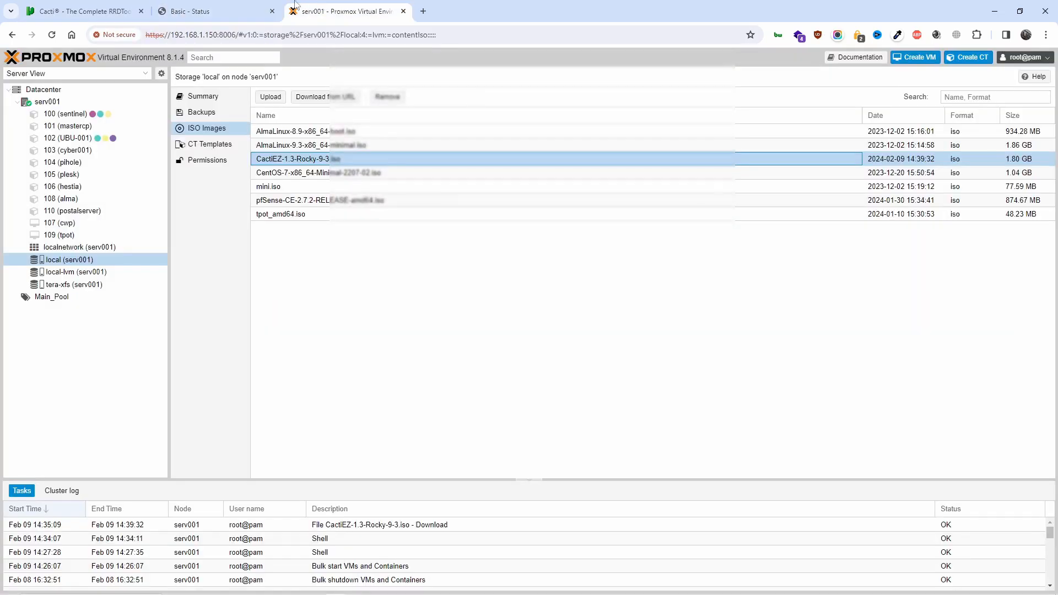
click(271, 11)
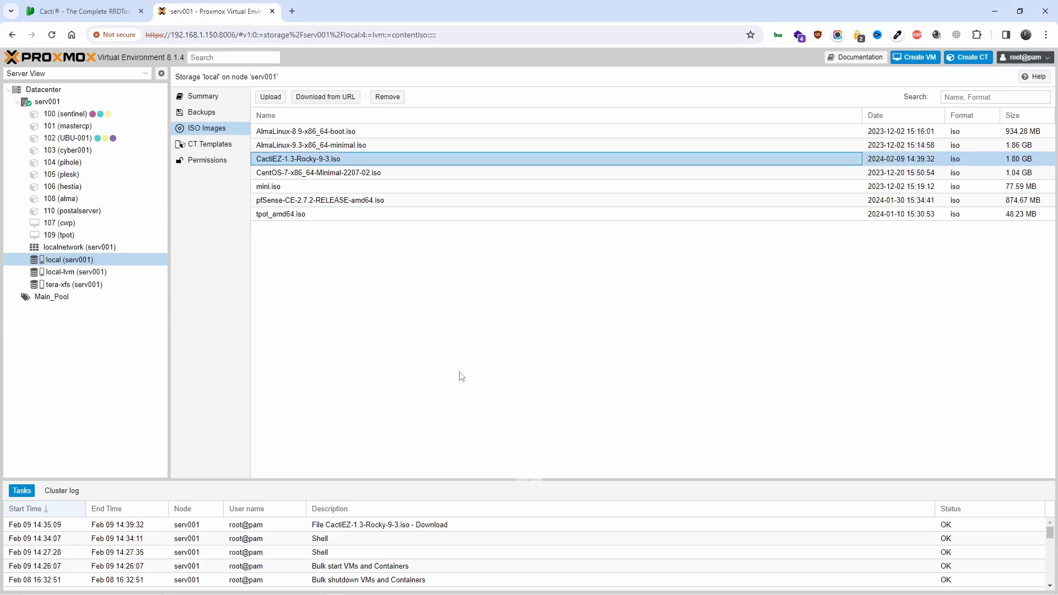
click(915, 65)
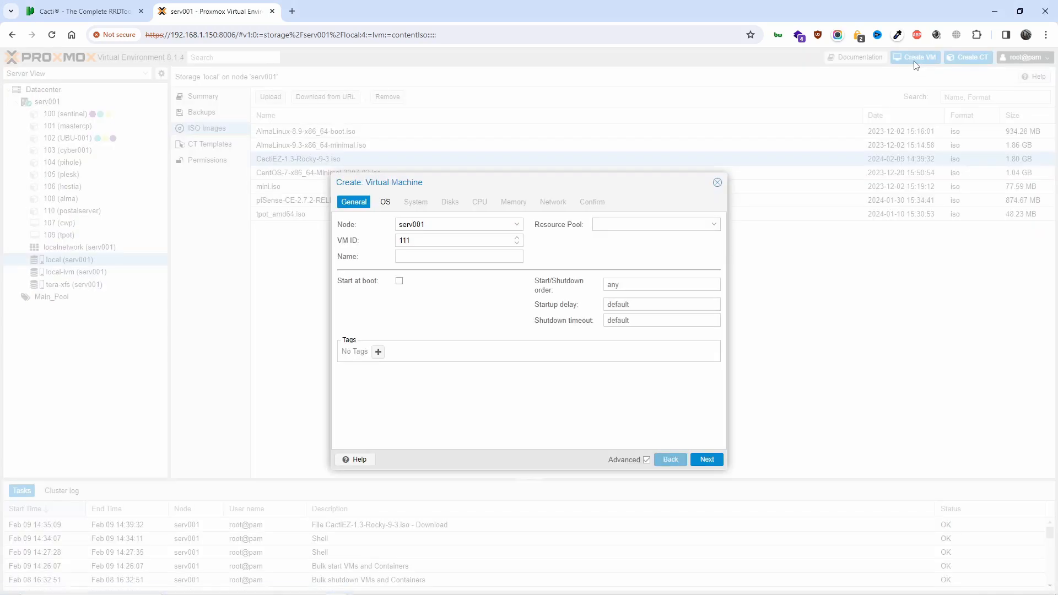
click(103, 7)
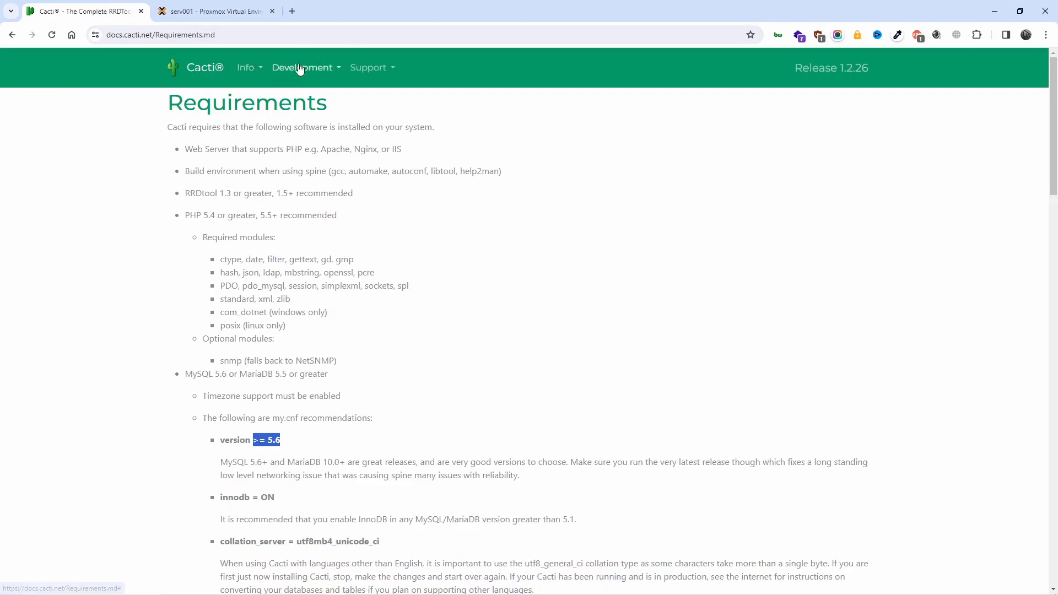
click(367, 68)
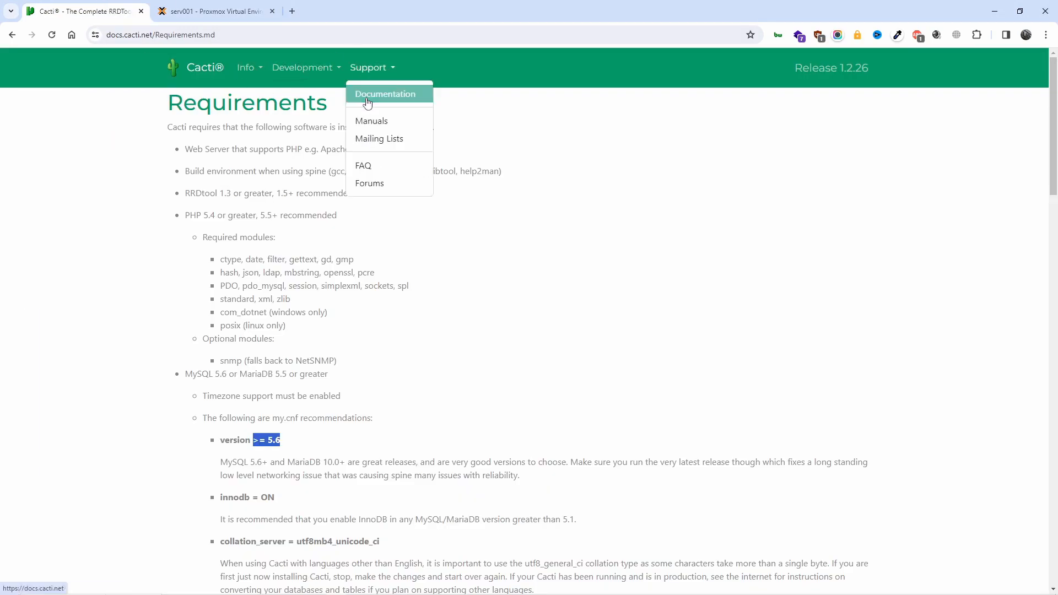
click(367, 96)
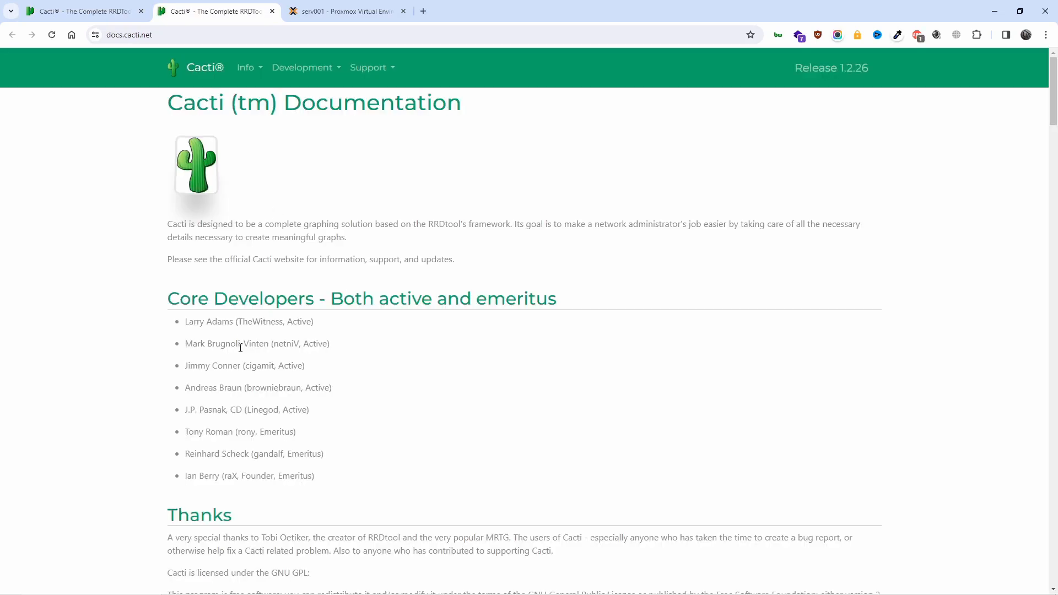
scroll(274, 333, down, 5)
scroll(273, 333, down, 11)
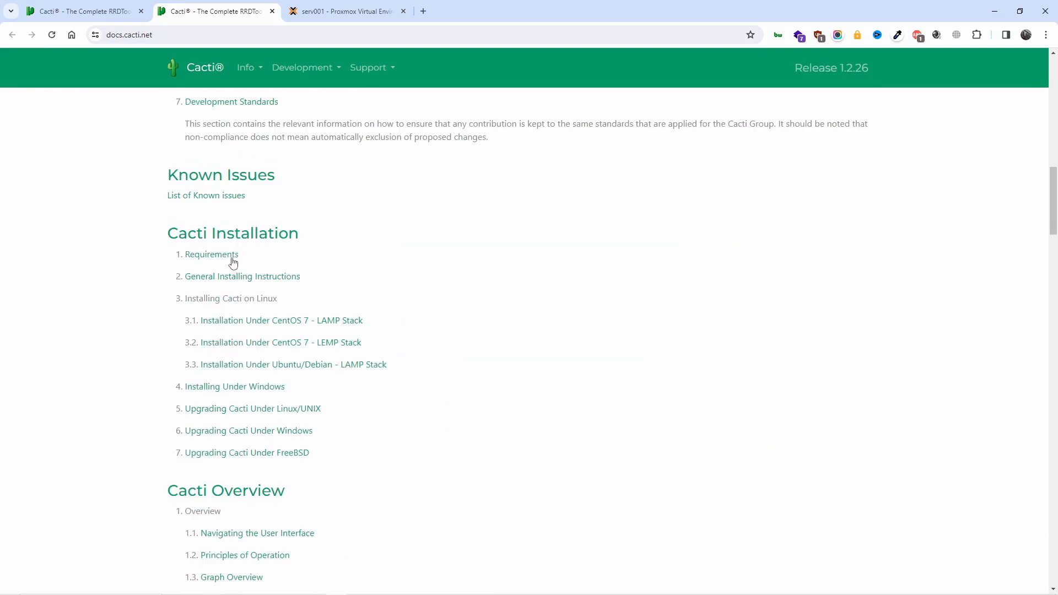
scroll(245, 300, down, 1)
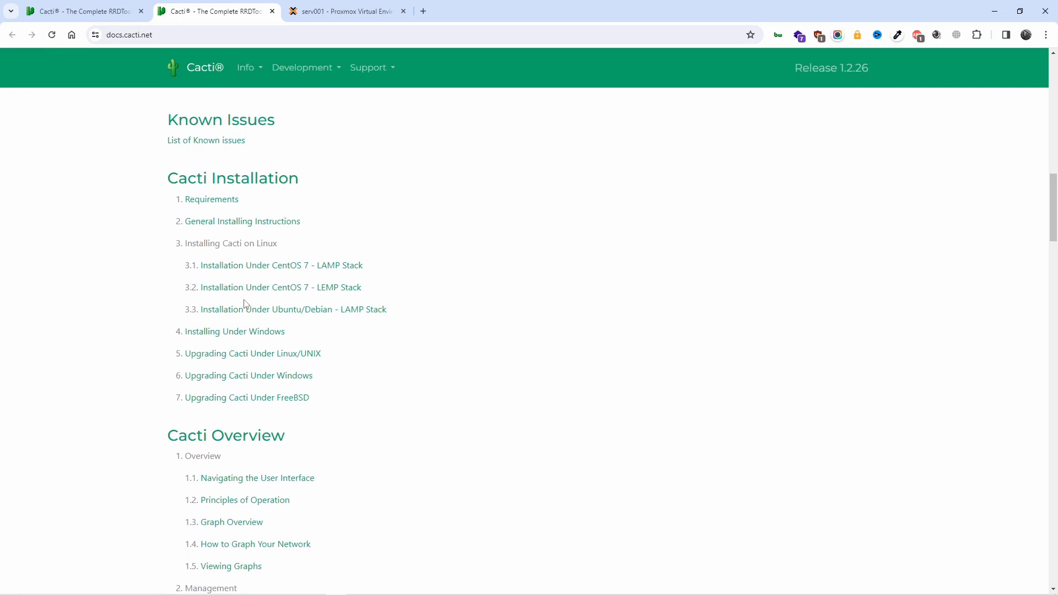
click(248, 312)
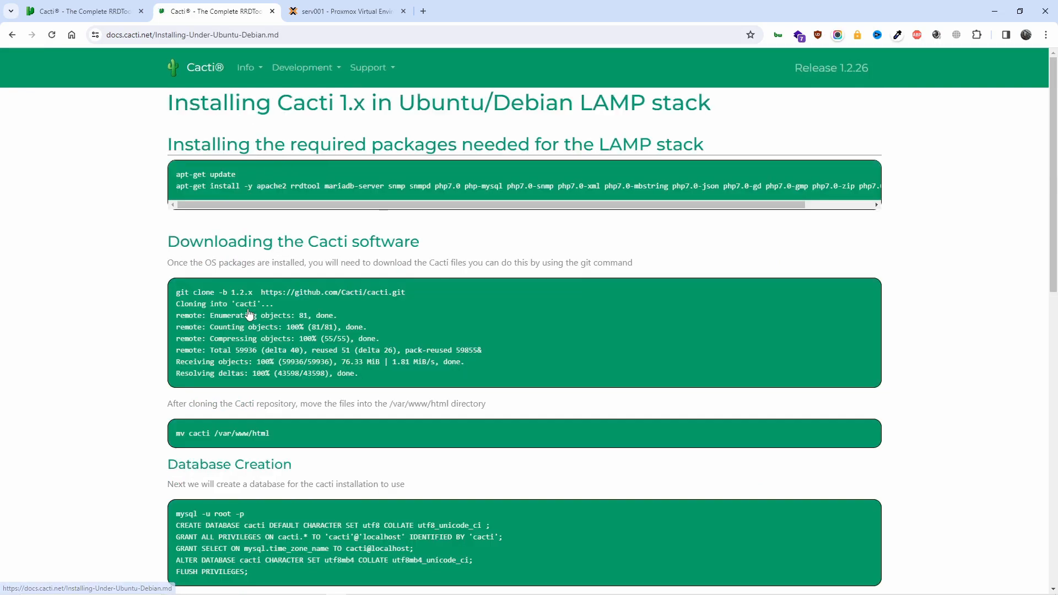
scroll(472, 389, down, 7)
scroll(468, 389, up, 7)
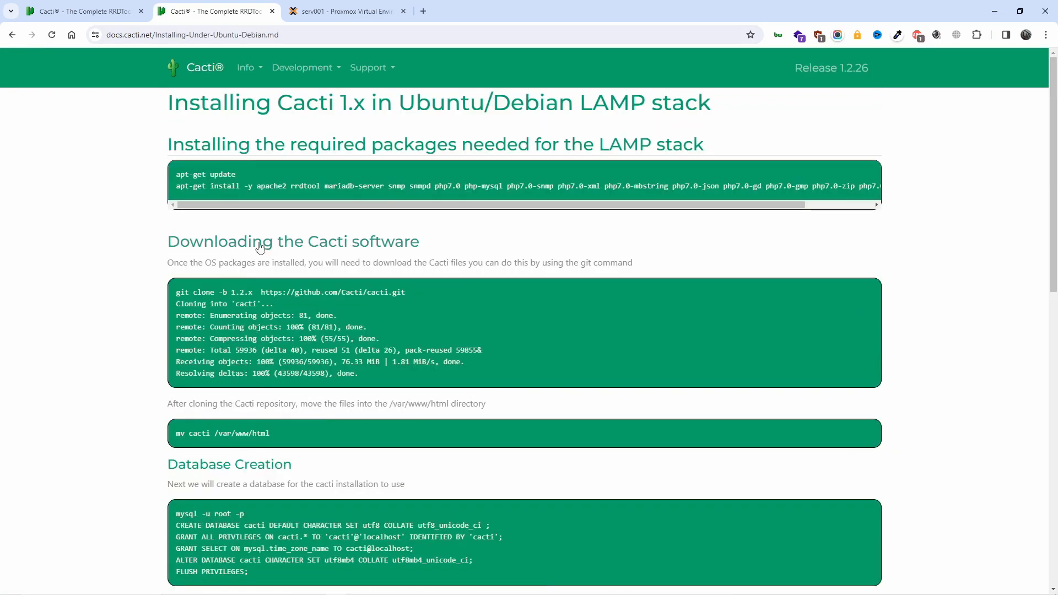
drag(172, 192, 918, 187)
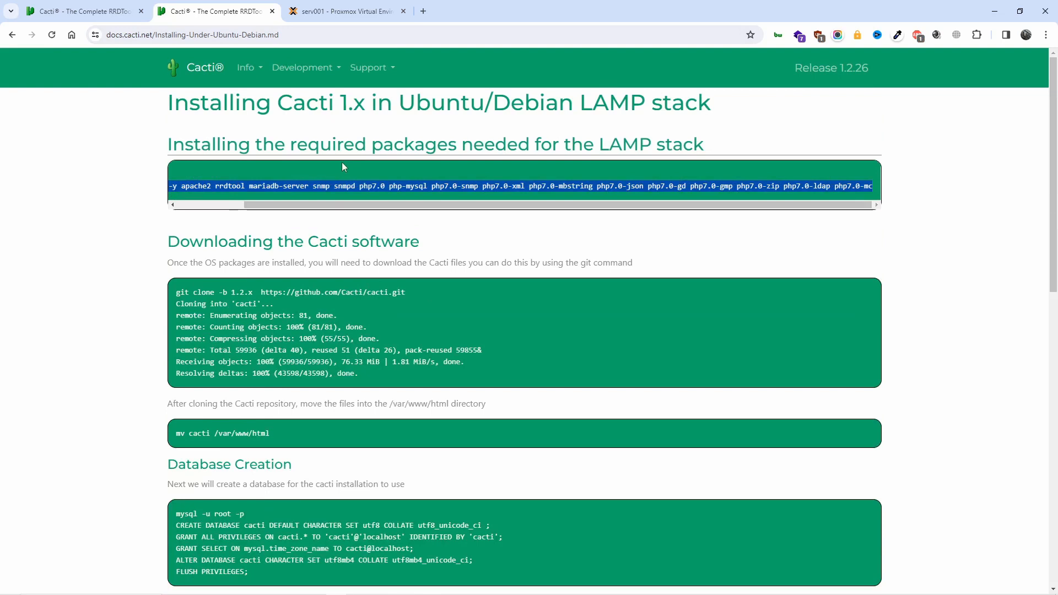
click(272, 11)
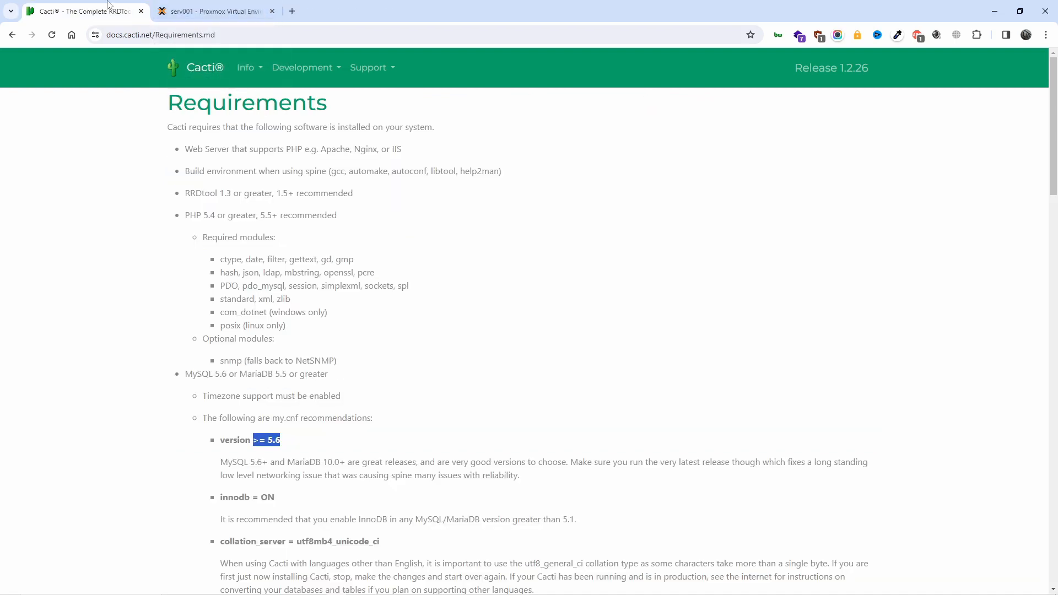
Name the new VM 'cacti' and assign it to the Main_Pool resource pool
click(204, 5)
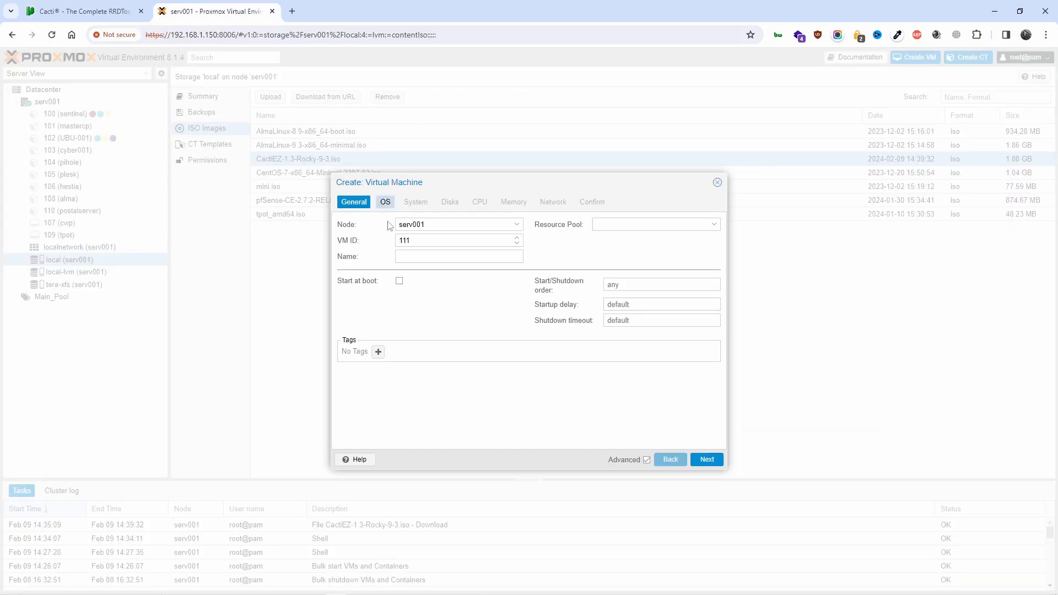
click(433, 255)
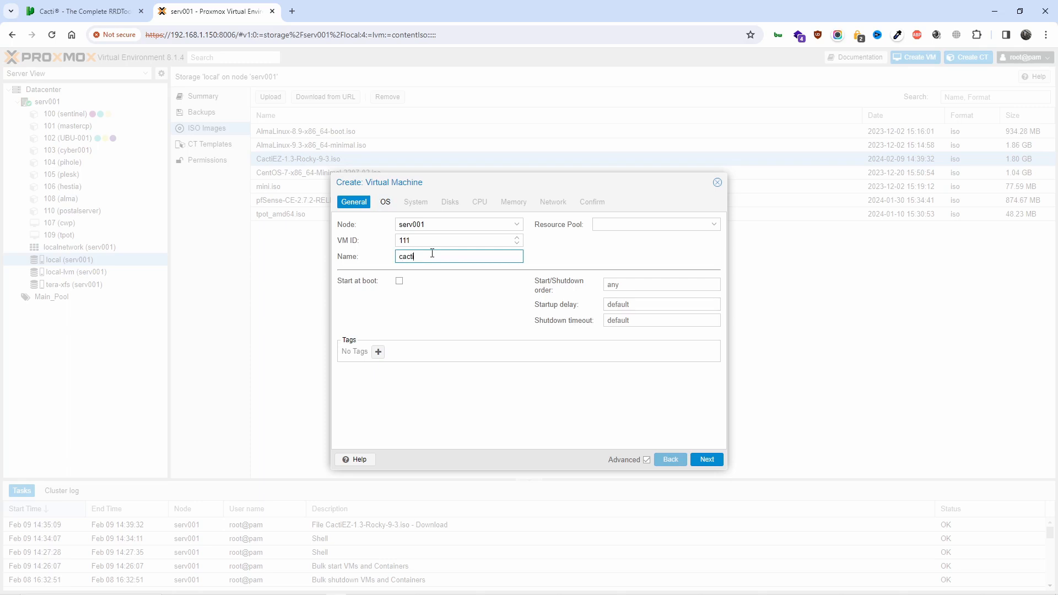
click(594, 225)
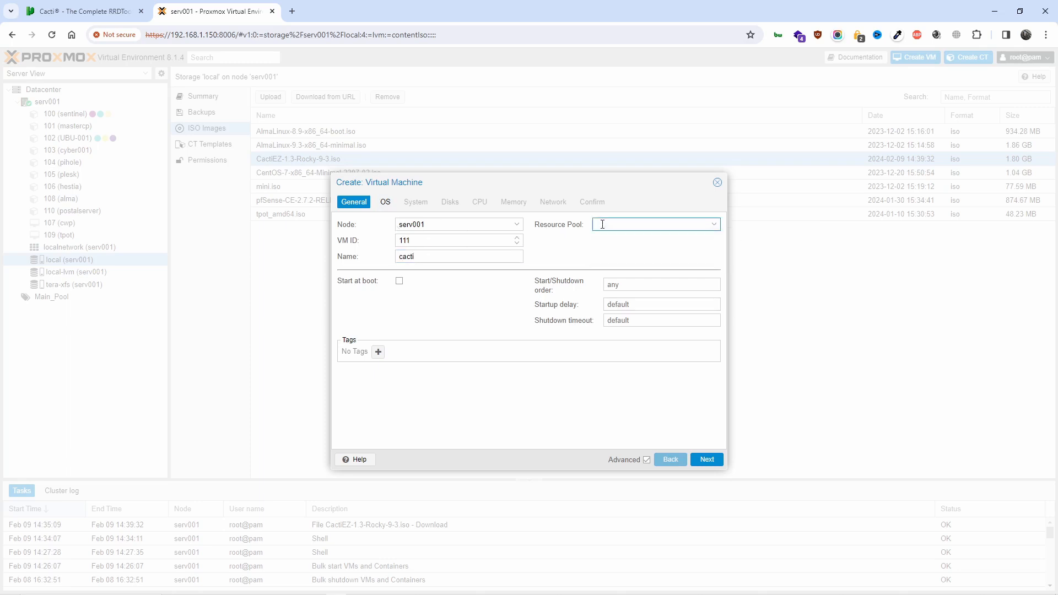
click(613, 224)
click(618, 254)
Set the install media to CactiEZ-1.3-Rocky-9-3.iso, then return to the Cacti docs
click(708, 460)
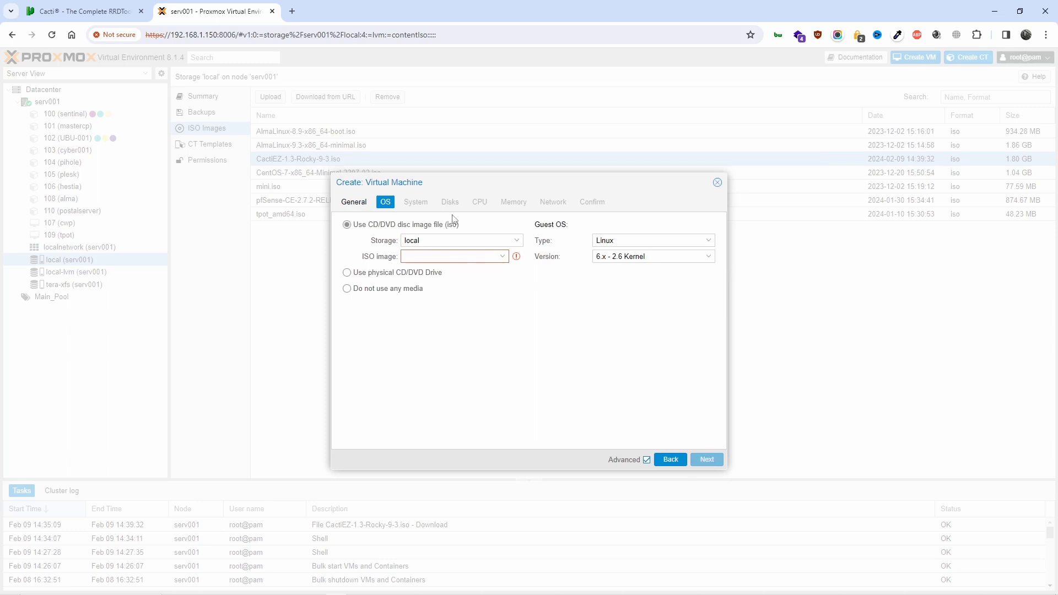
click(502, 262)
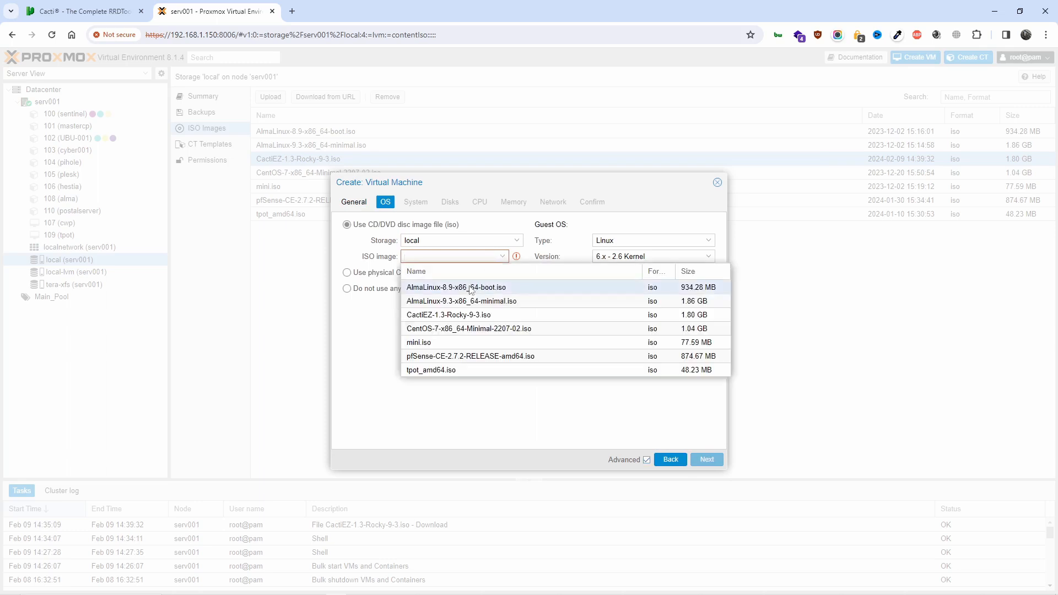
click(452, 322)
click(453, 322)
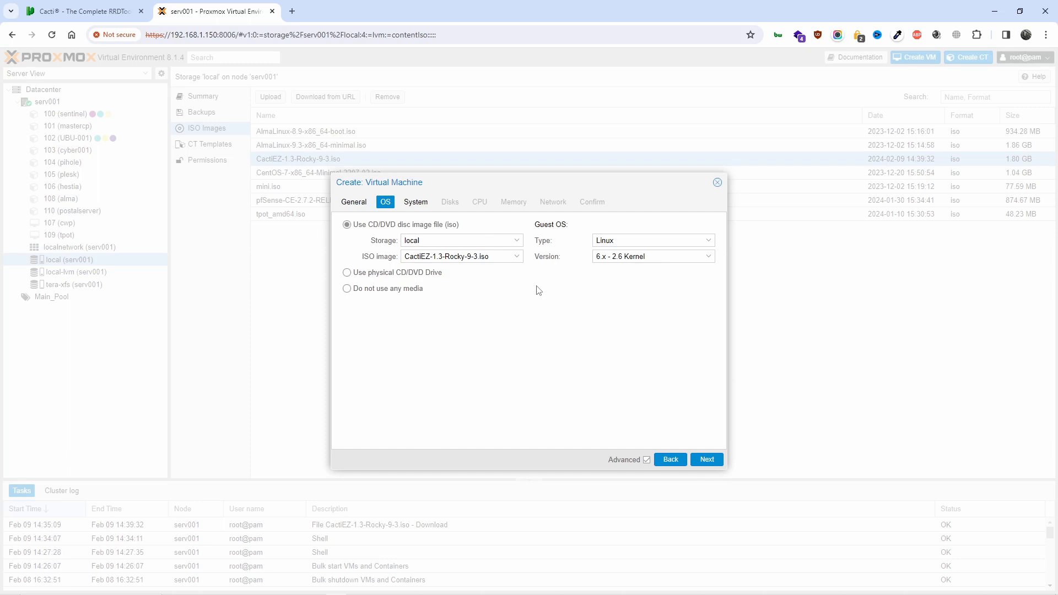
click(95, 7)
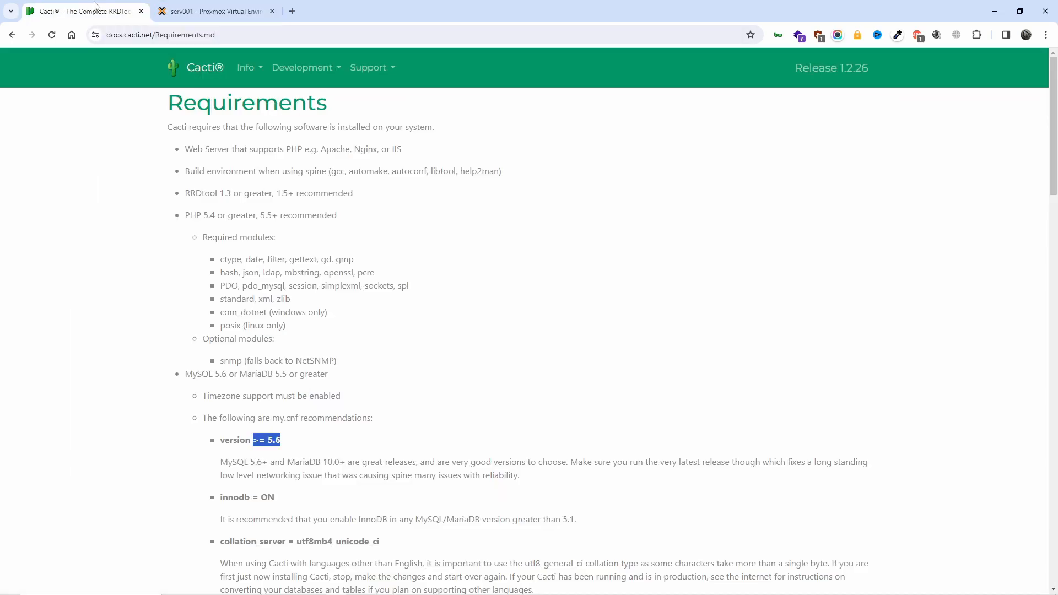
Skim the max_connections and memory table requirements, then return to the Proxmox VM wizard
scroll(466, 187, down, 8)
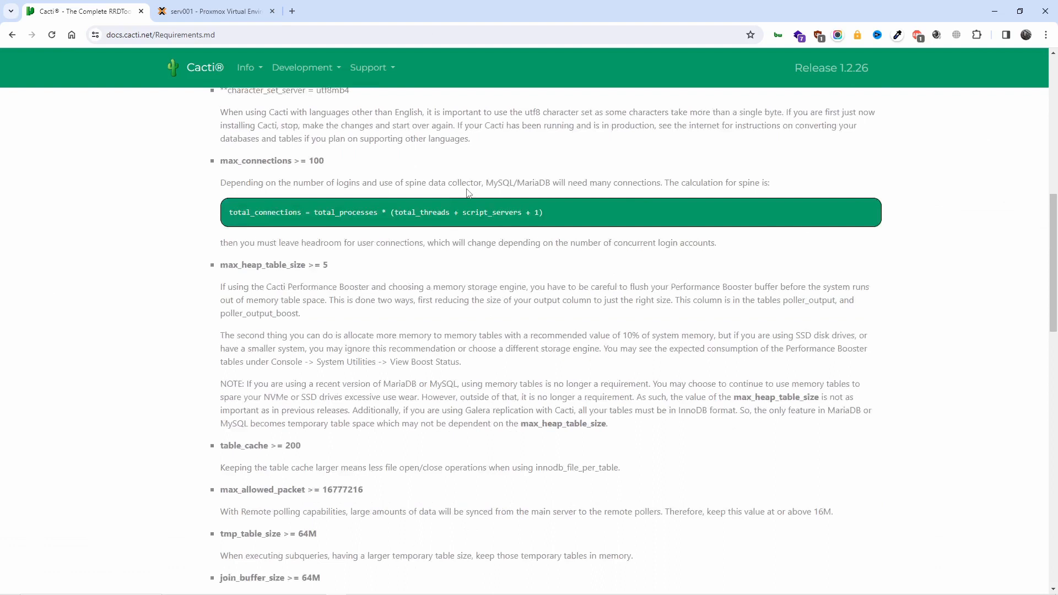
scroll(466, 192, down, 3)
click(240, 7)
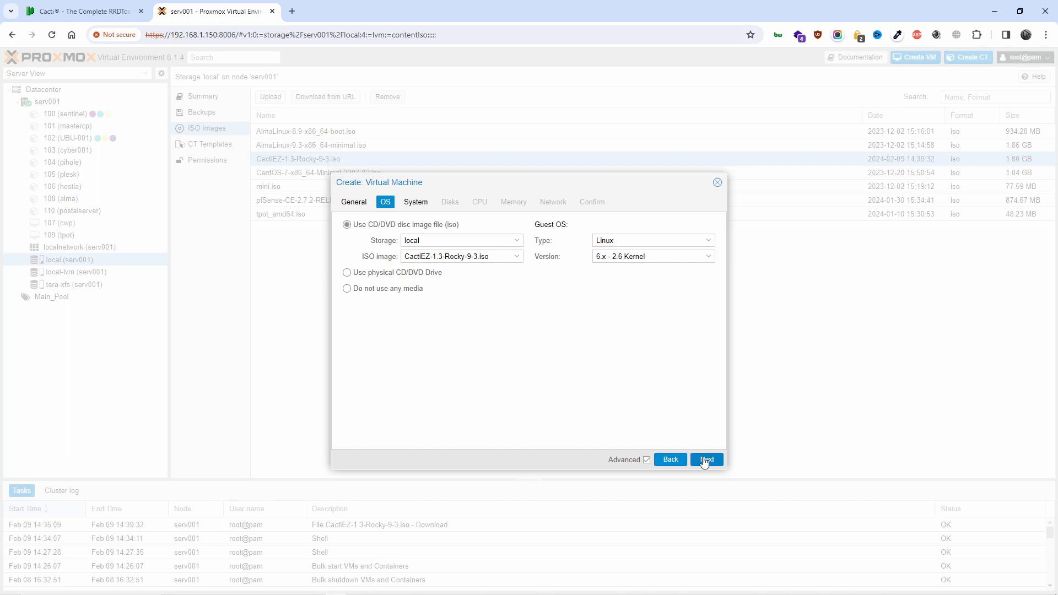
Re-select CactiEZ-1.3-Rocky-9-3.iso from local storage as the install media
click(517, 242)
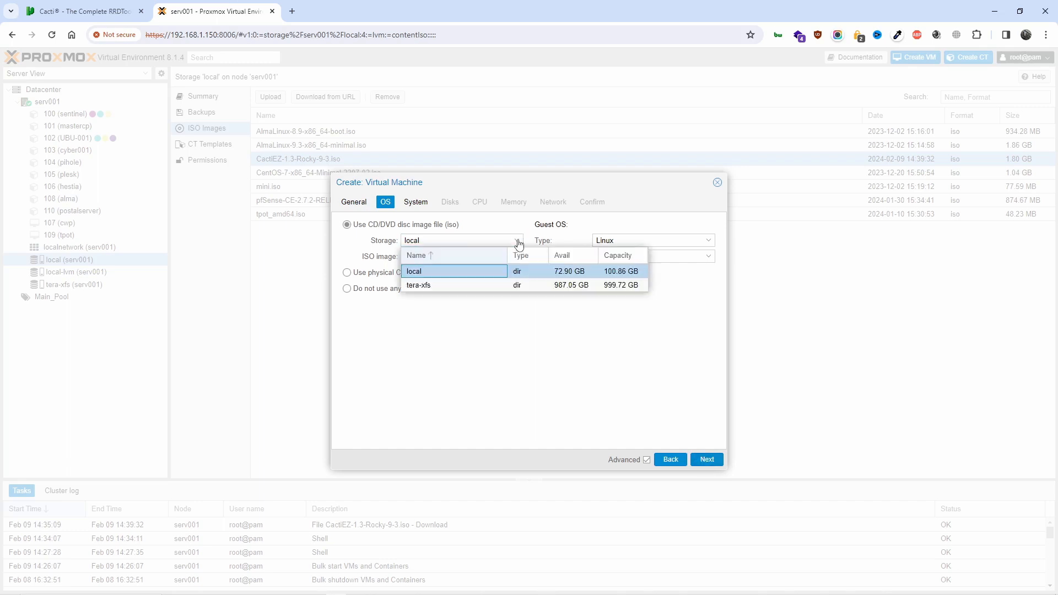
click(476, 283)
click(495, 240)
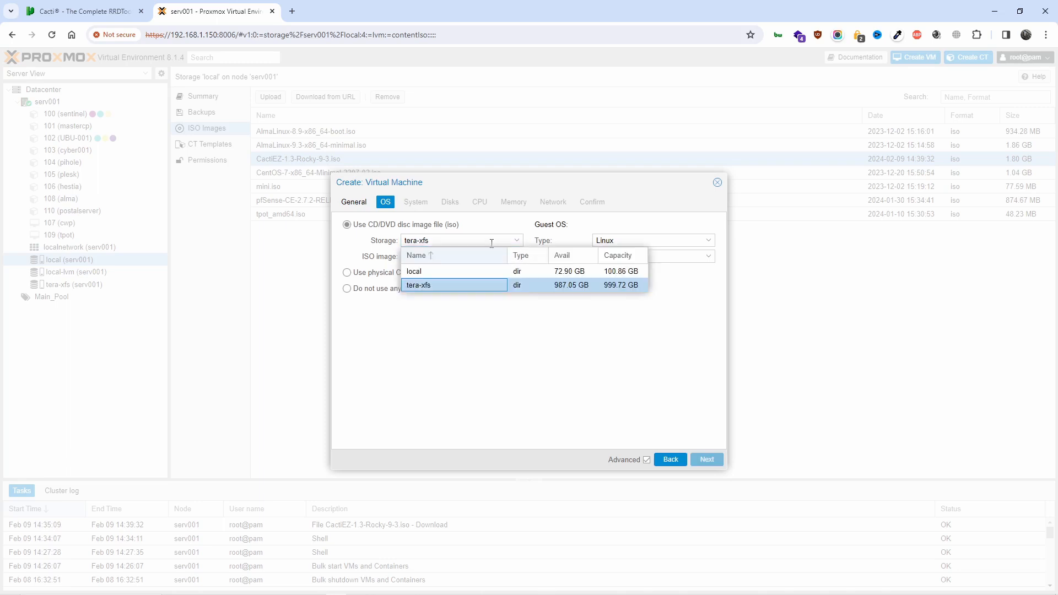
click(482, 269)
click(482, 258)
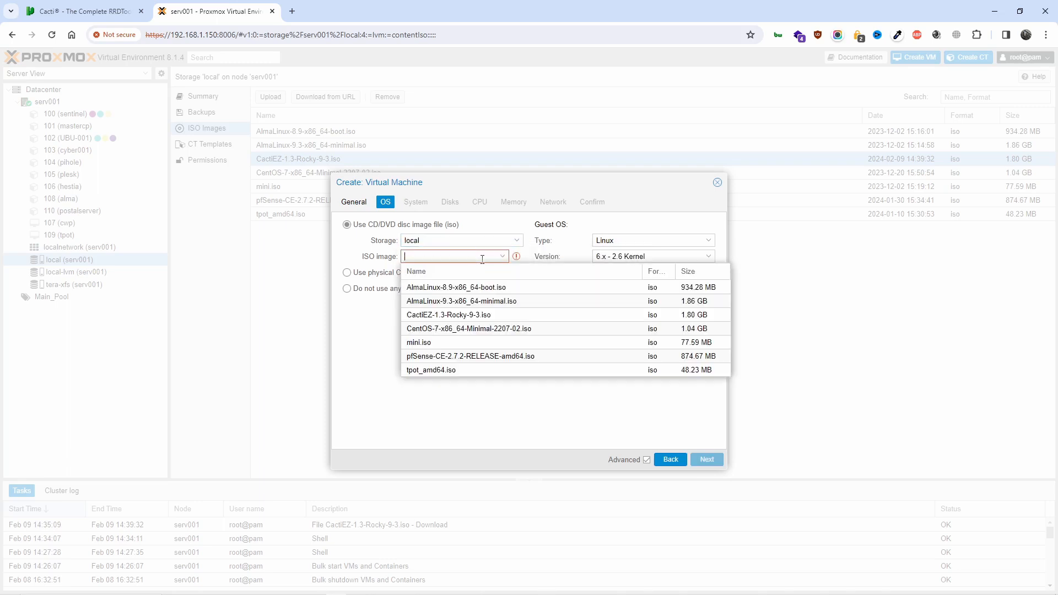
click(467, 316)
Place the 32 GiB disk on tera-xfs storage in QEMU image (qcow2) format
click(704, 460)
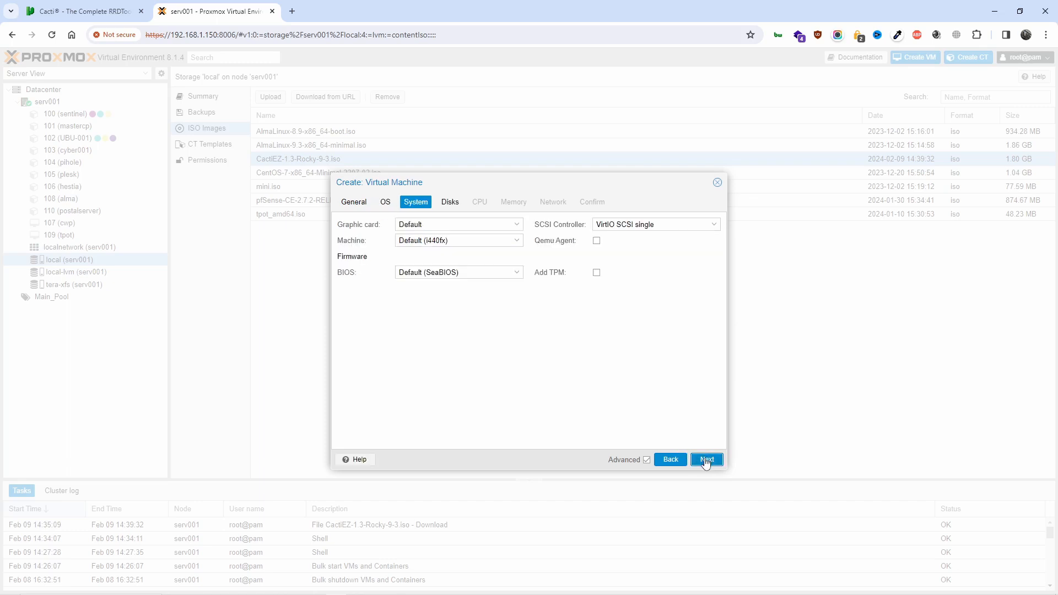
click(706, 460)
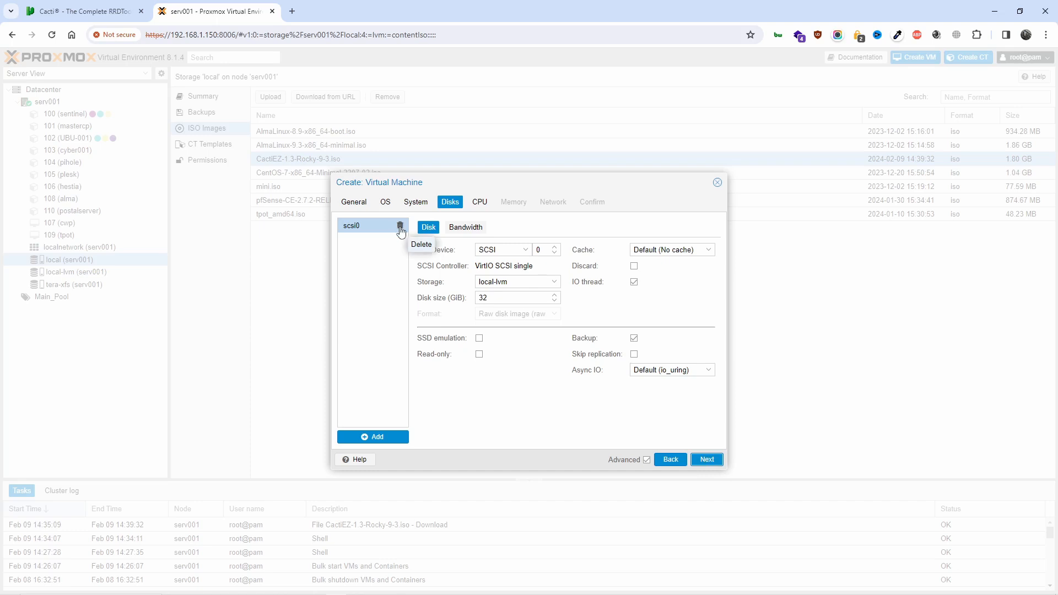
click(515, 282)
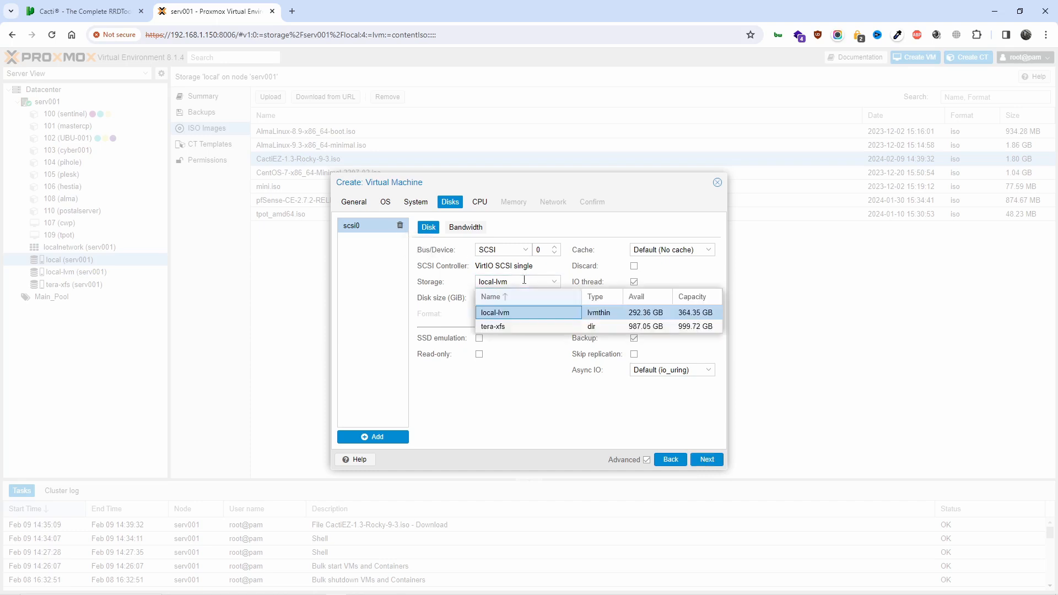
click(508, 326)
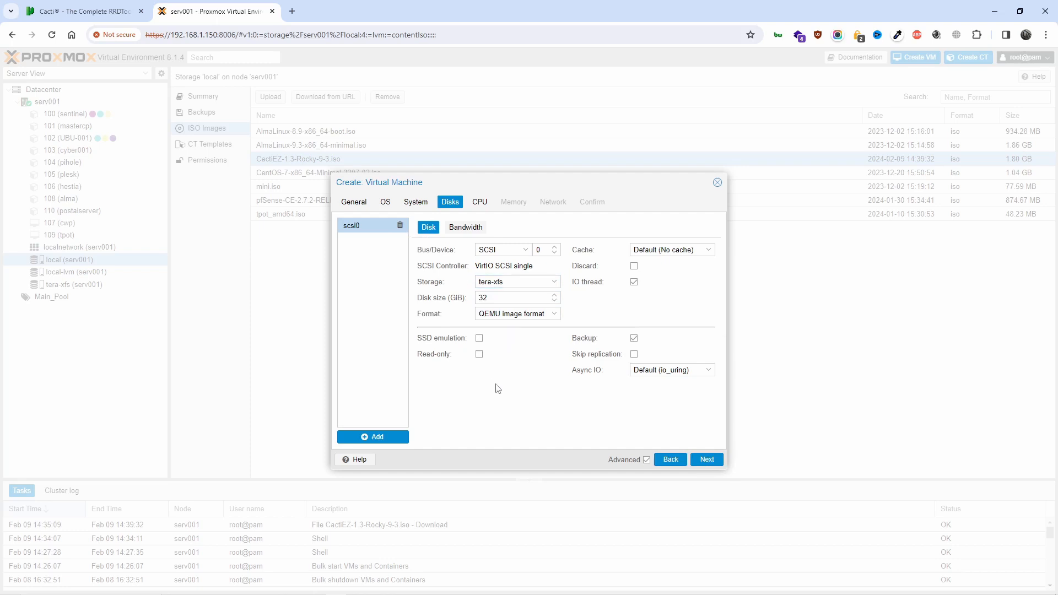
click(539, 314)
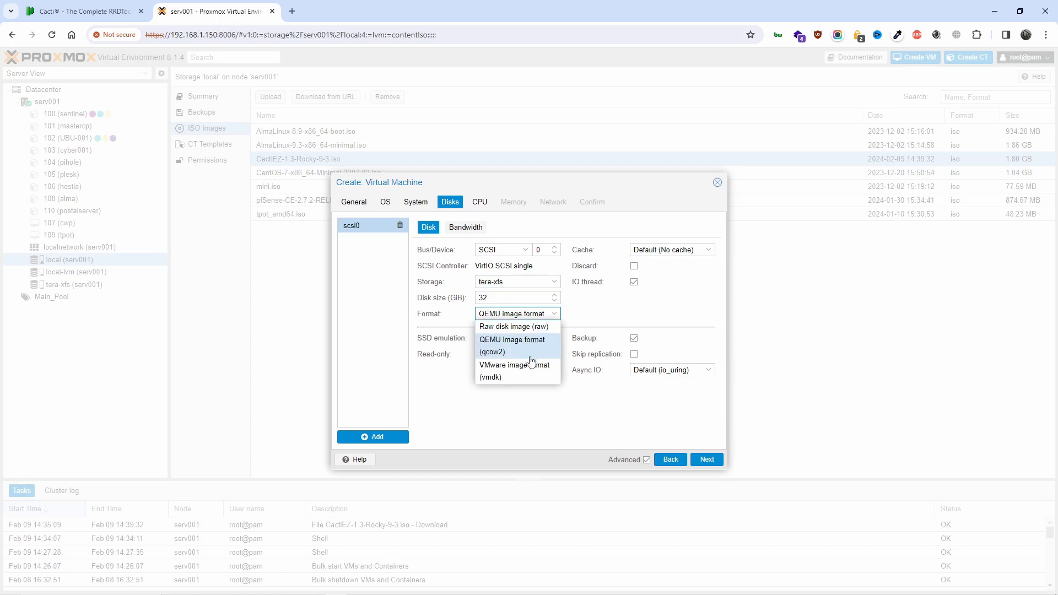
click(518, 413)
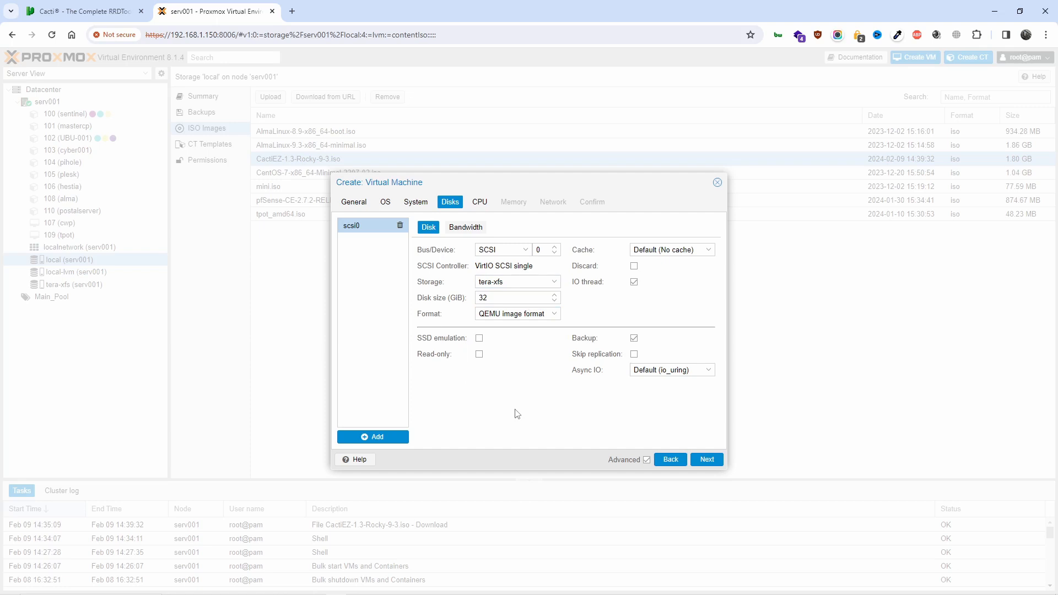
Give the VM 2 CPU cores and 4096 MiB of memory
click(700, 461)
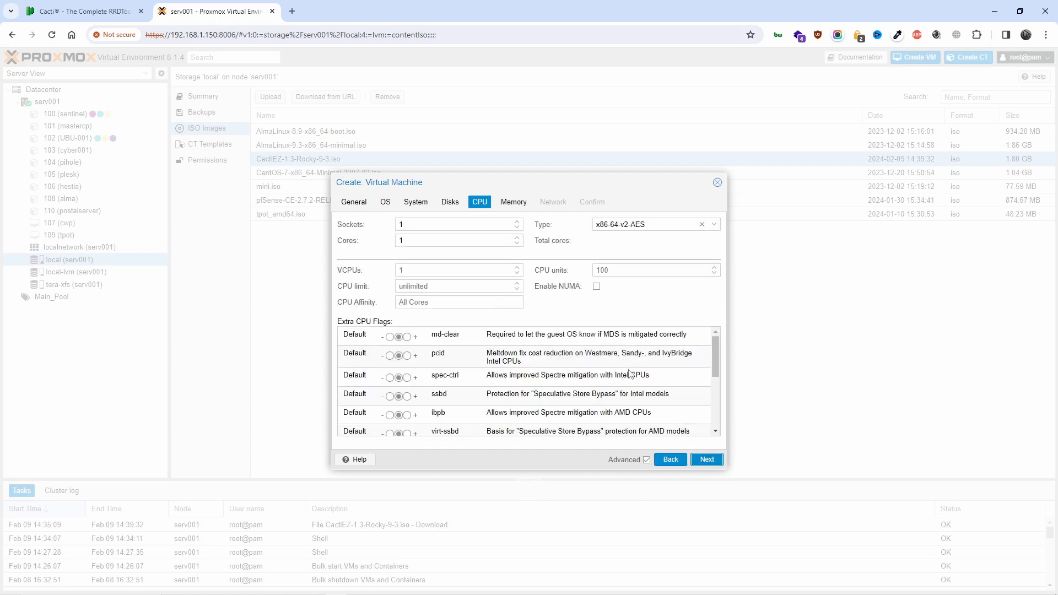
click(517, 237)
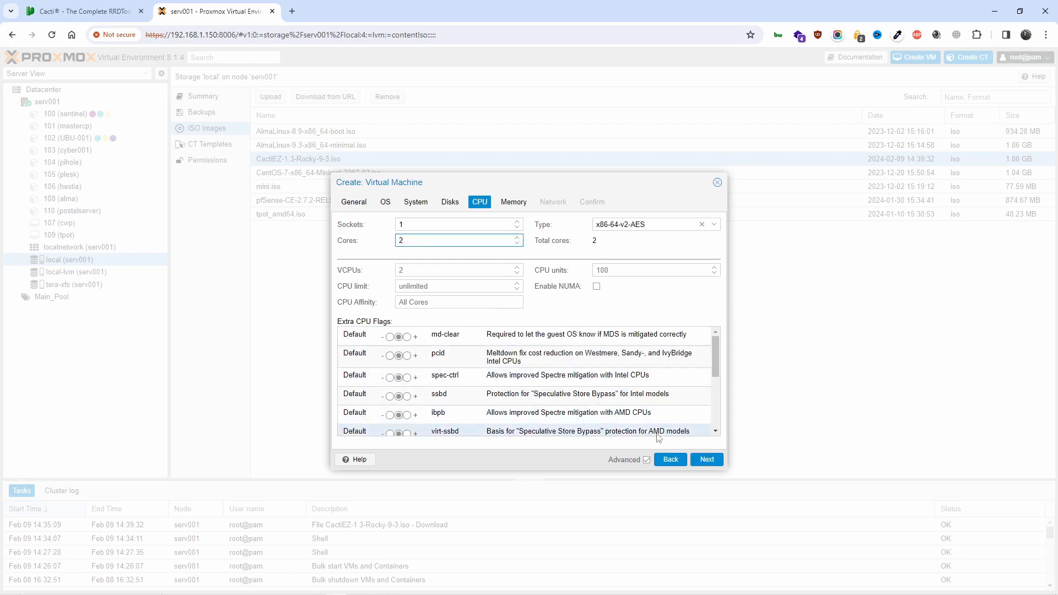
click(707, 459)
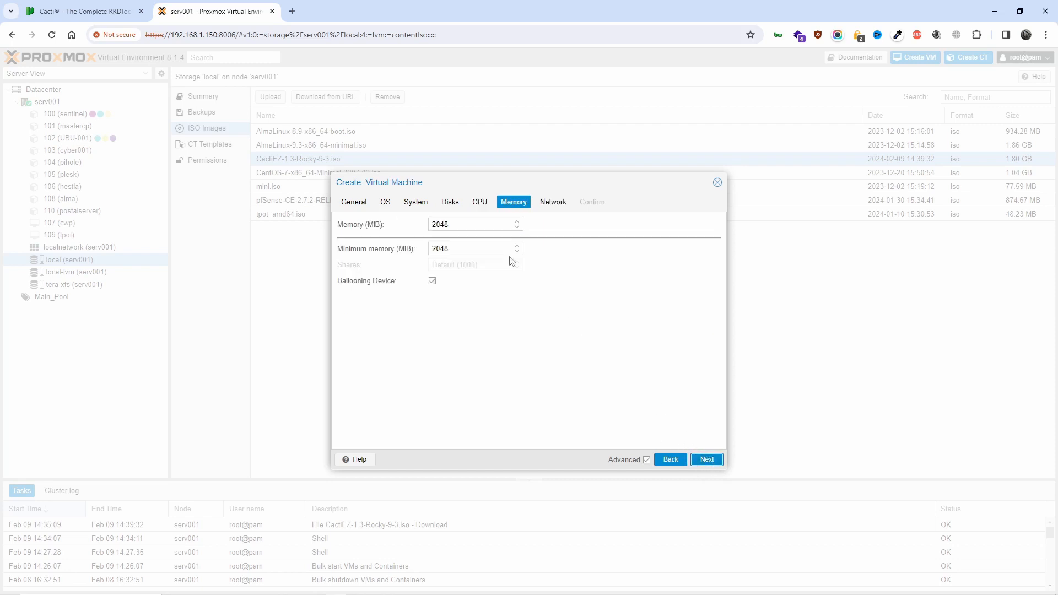
double_click(479, 224)
text(4)
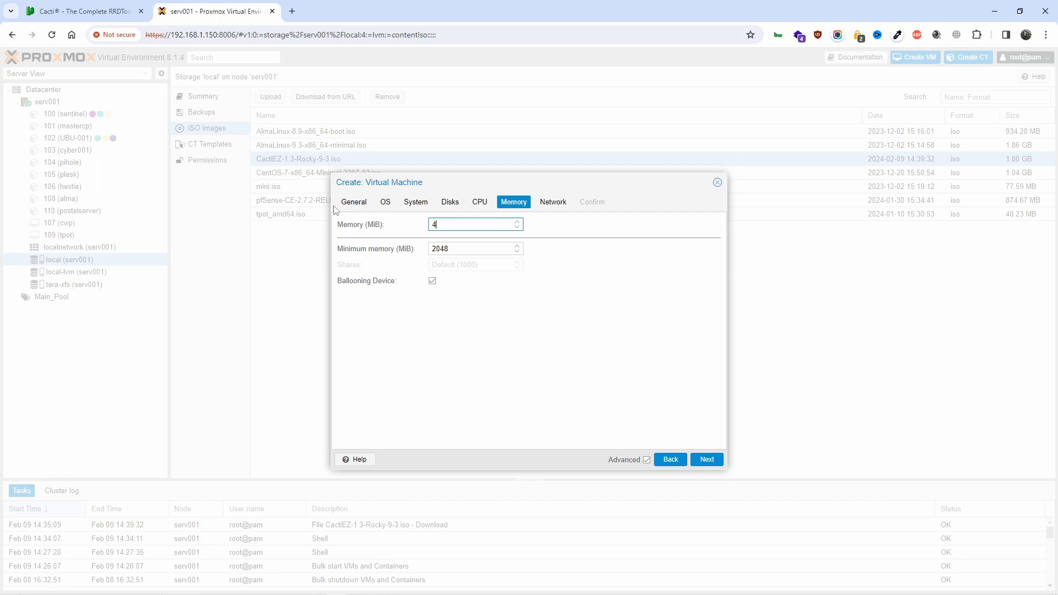
text(096)
click(598, 366)
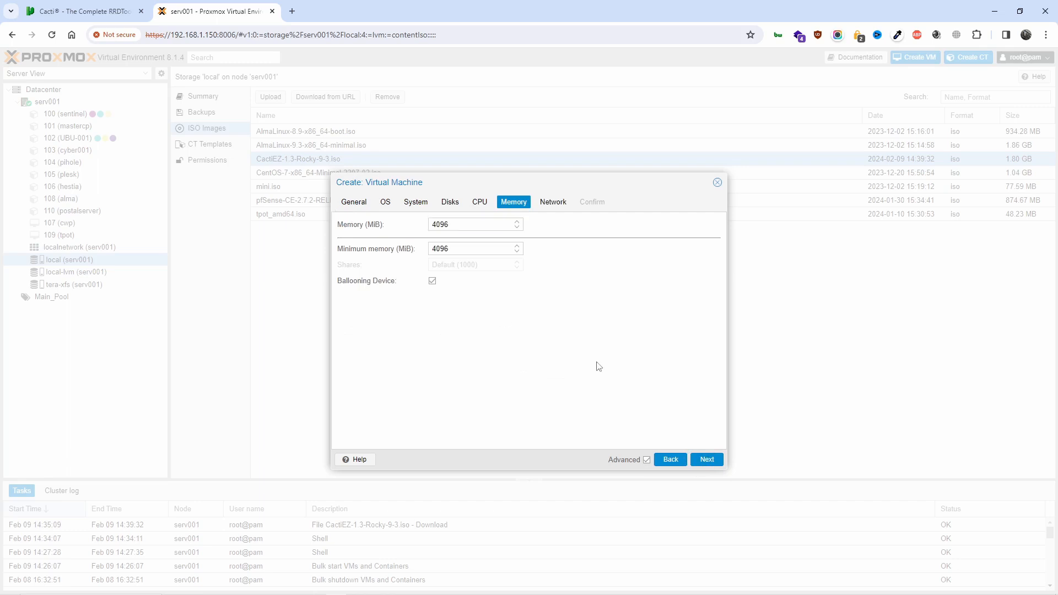
Keep the VM's network on bridge vmbr0
click(701, 459)
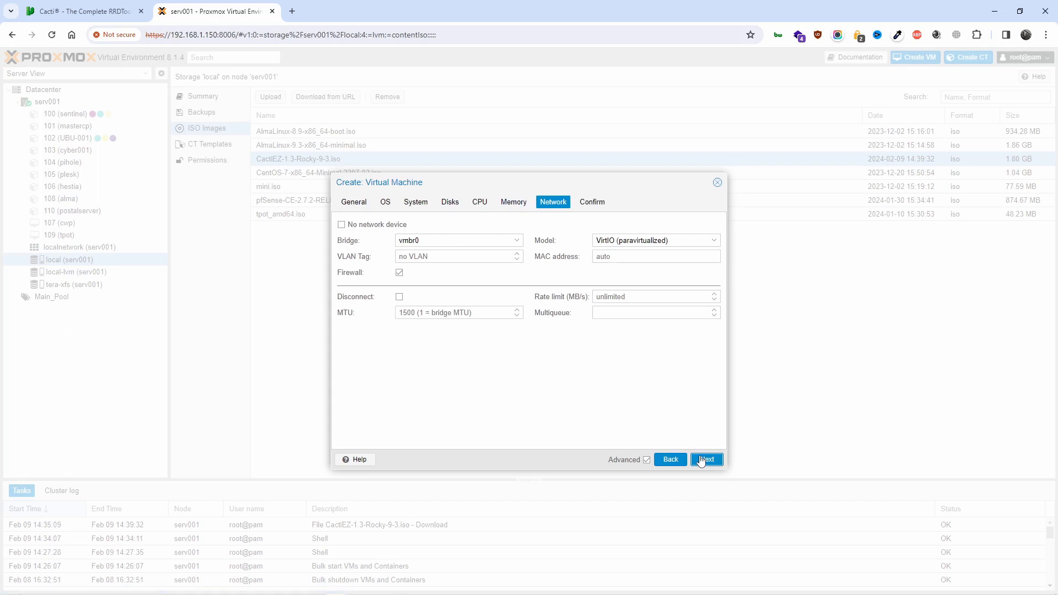
click(522, 242)
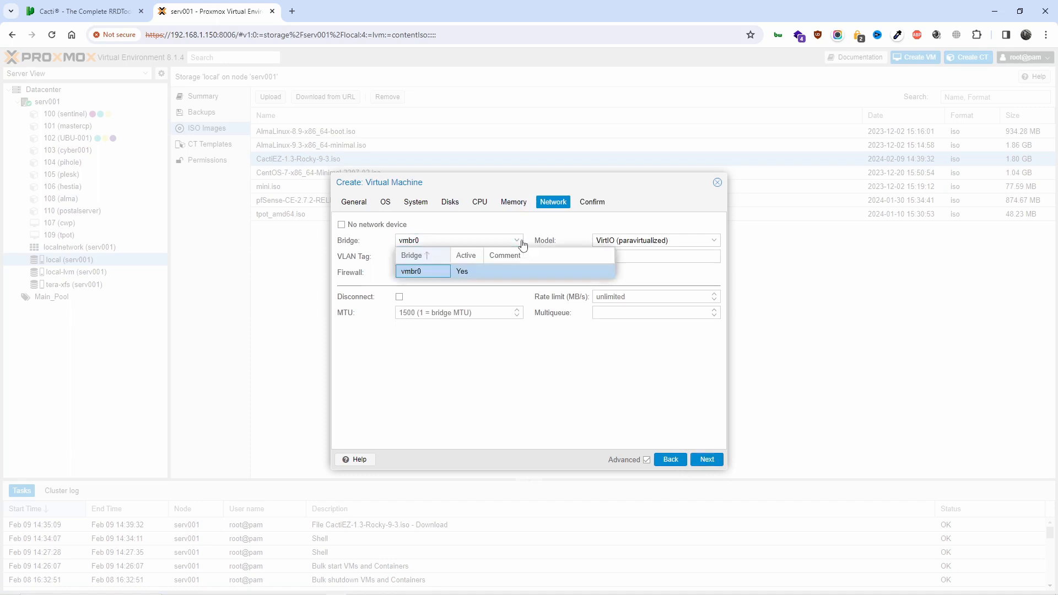
click(521, 241)
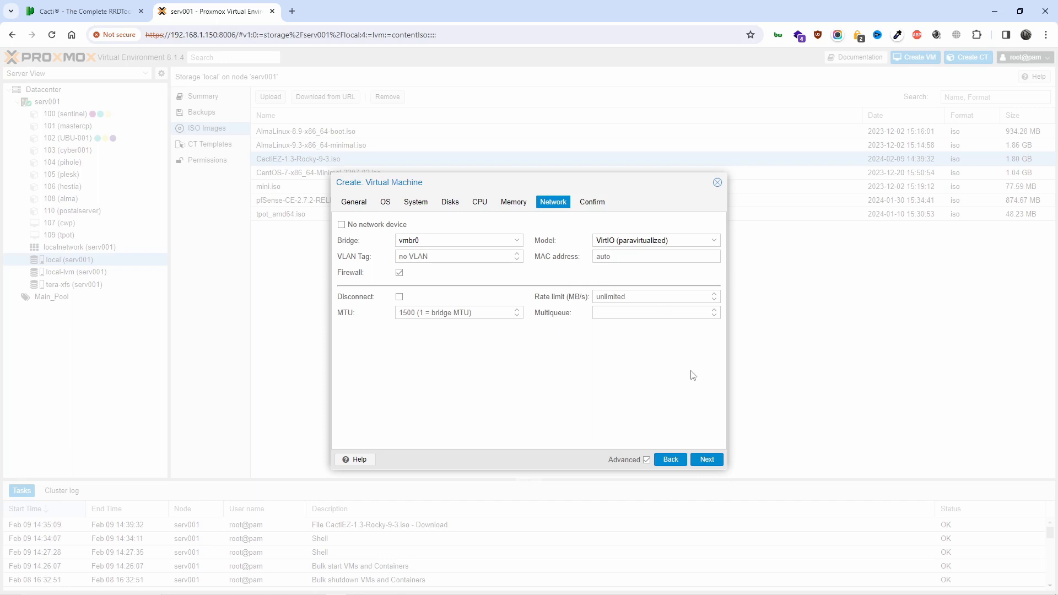
Confirm and finish creating VM 111 'cacti', then open its Summary
click(707, 461)
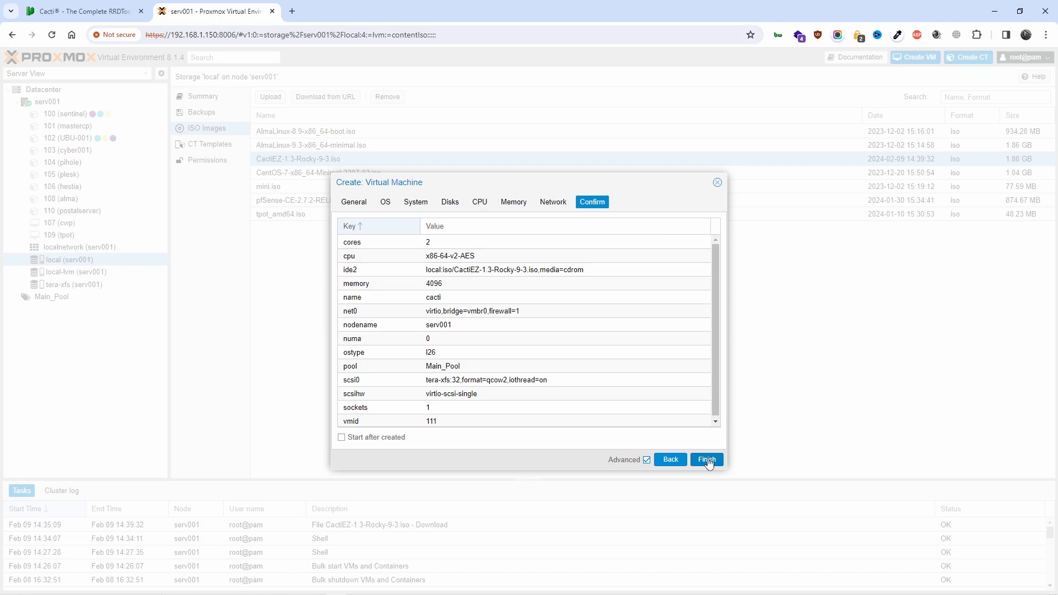
click(707, 460)
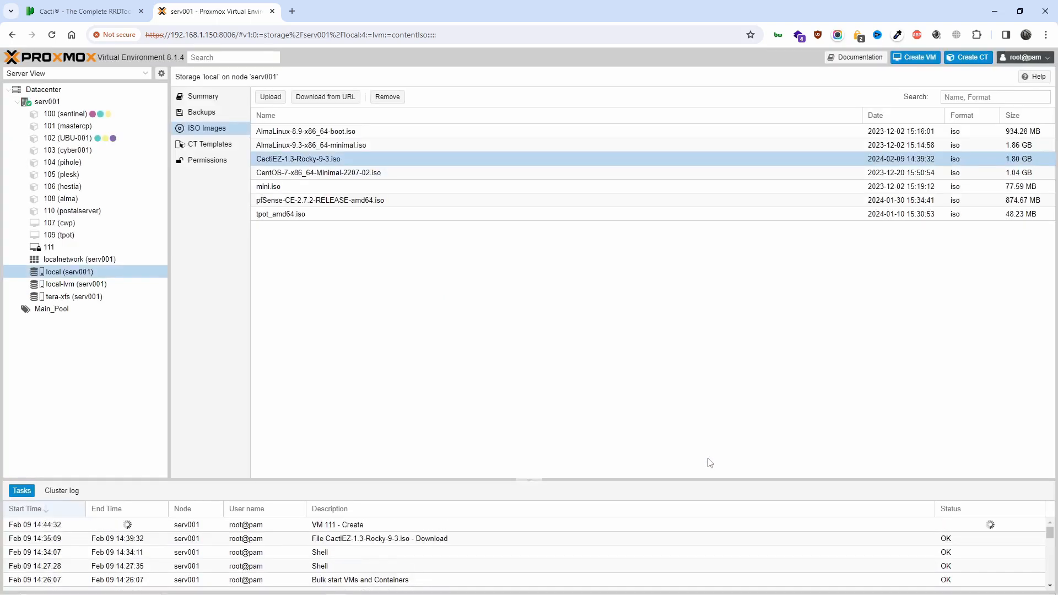
click(83, 251)
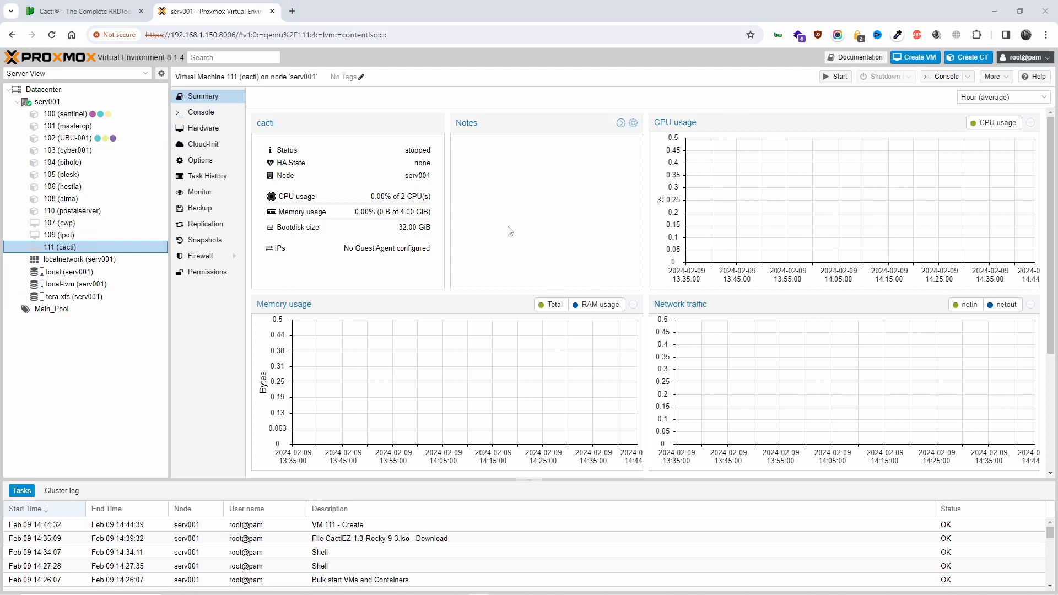
Power on VM 111, open its console, and launch the Install CactiEZ 1.3 option
scroll(392, 320, down, 3)
scroll(602, 335, up, 3)
click(835, 77)
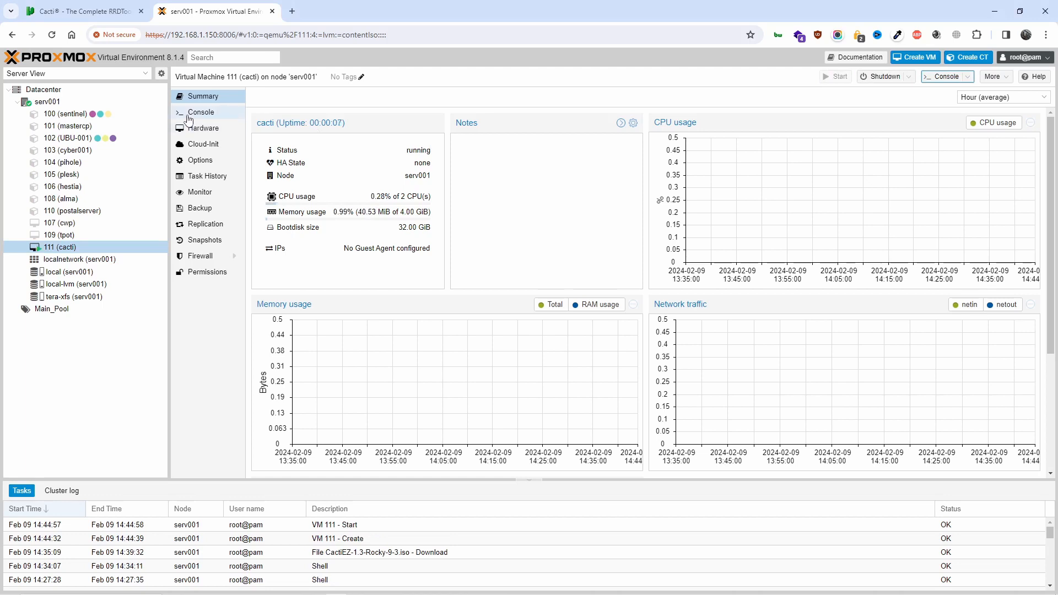
click(188, 114)
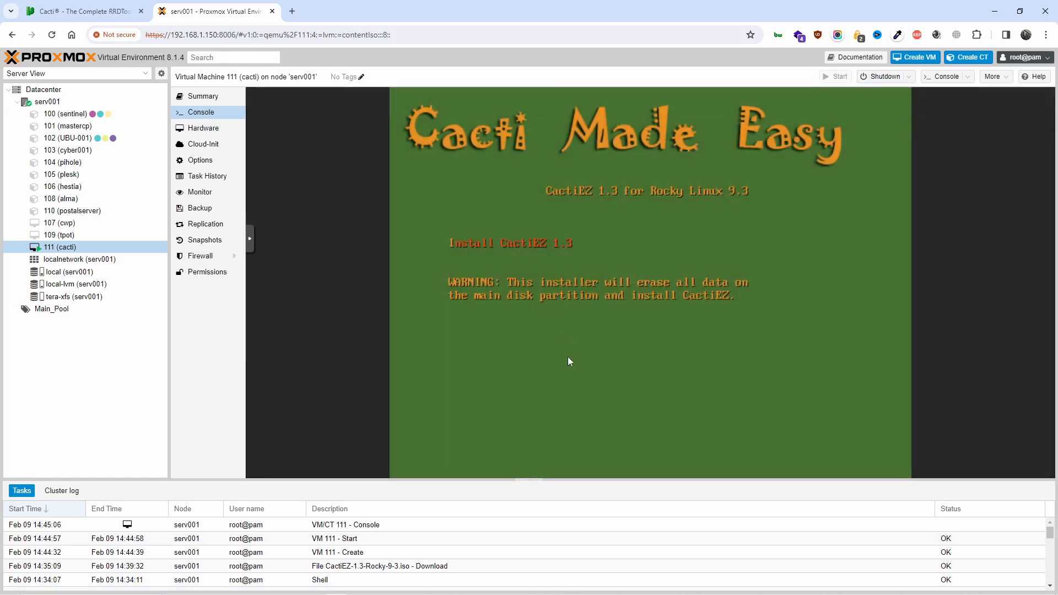
click(250, 238)
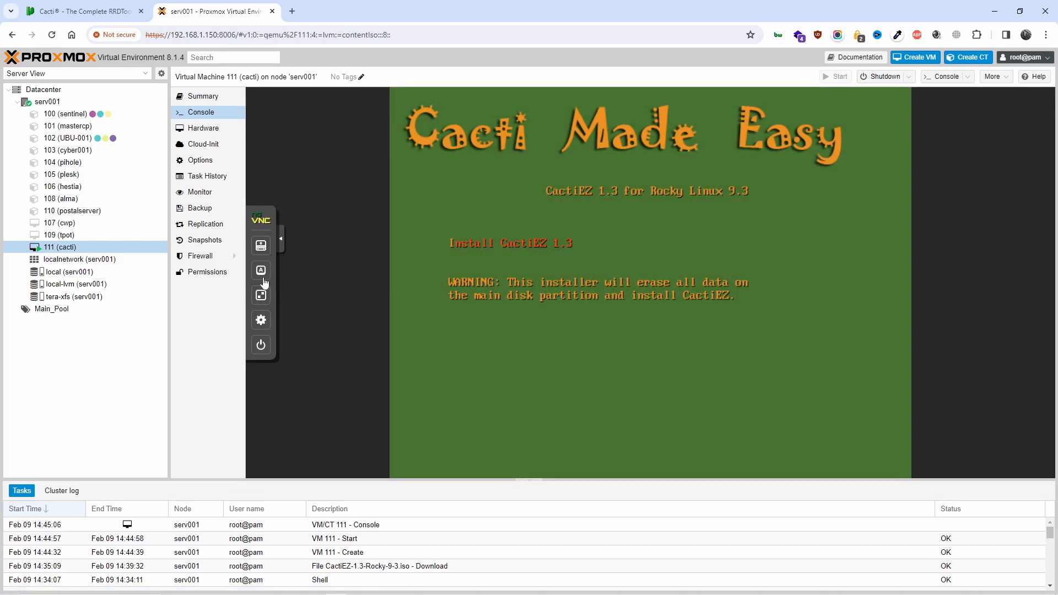
click(281, 241)
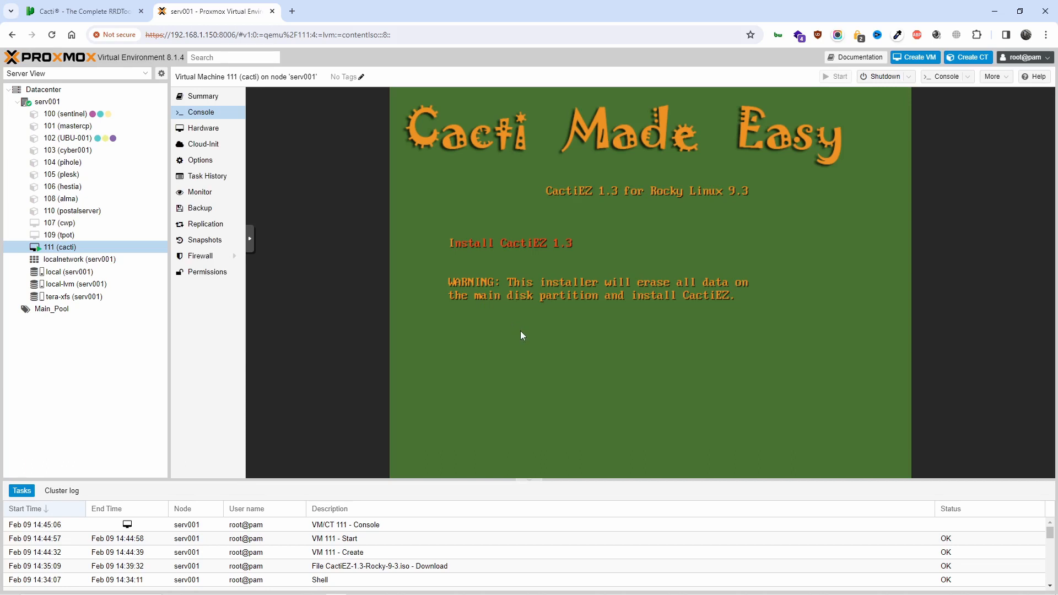
key(Return)
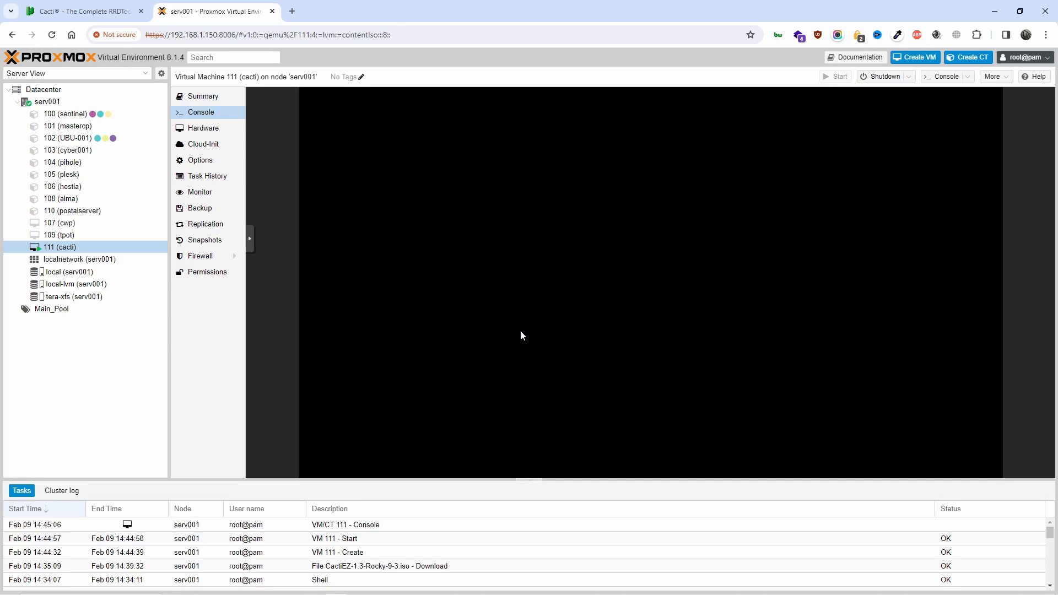
Select the MySQL 5.6 or MariaDB 5.5 line on the Cacti Requirements page, then return to Proxmox
click(76, 4)
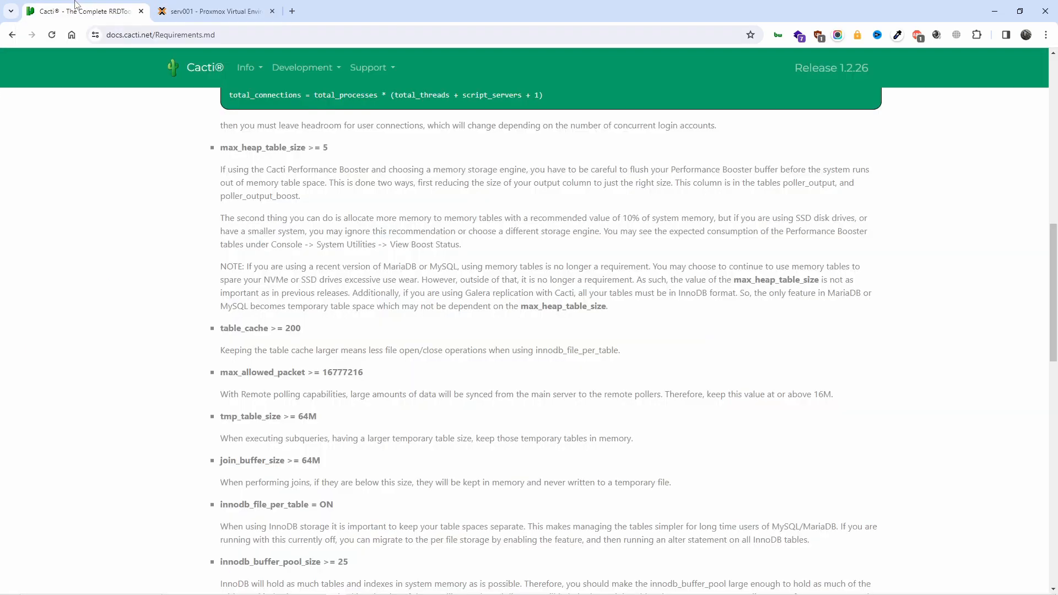
scroll(427, 206, down, 15)
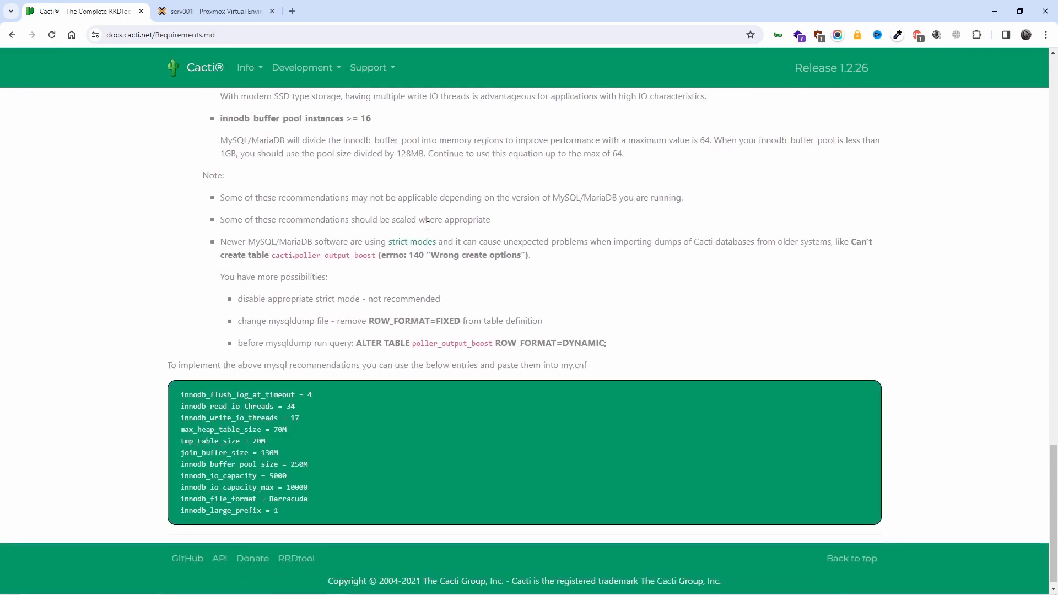
scroll(428, 231, up, 15)
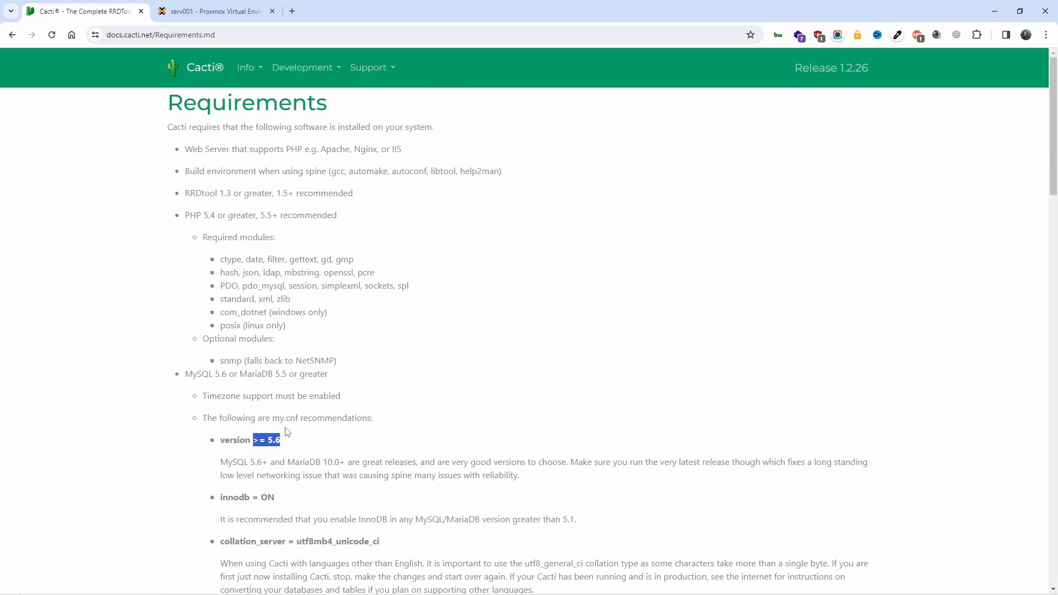
scroll(286, 429, down, 1)
scroll(287, 431, down, 1)
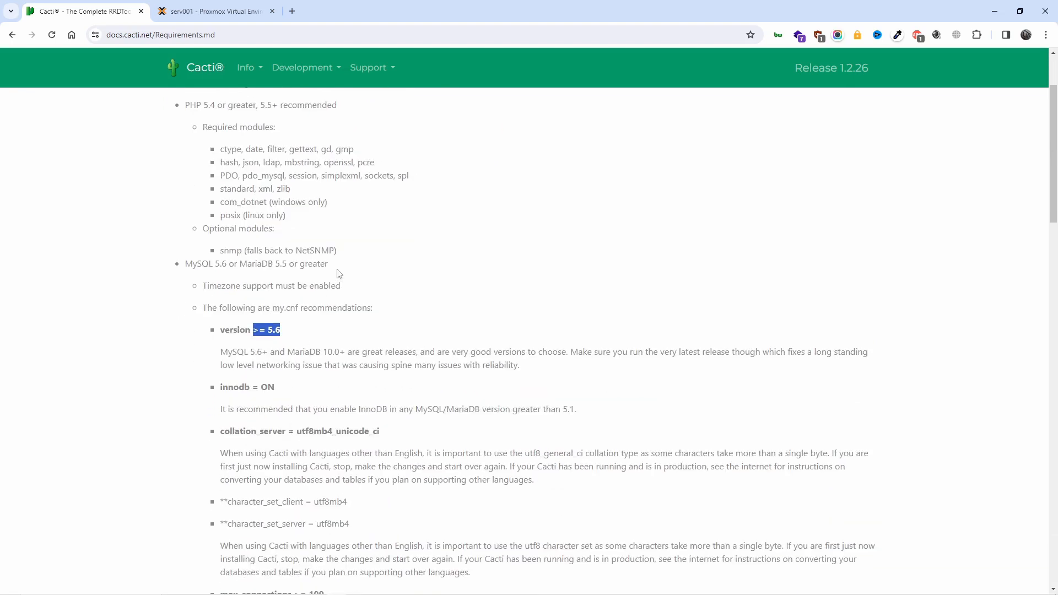
drag(340, 272, 163, 264)
click(211, 7)
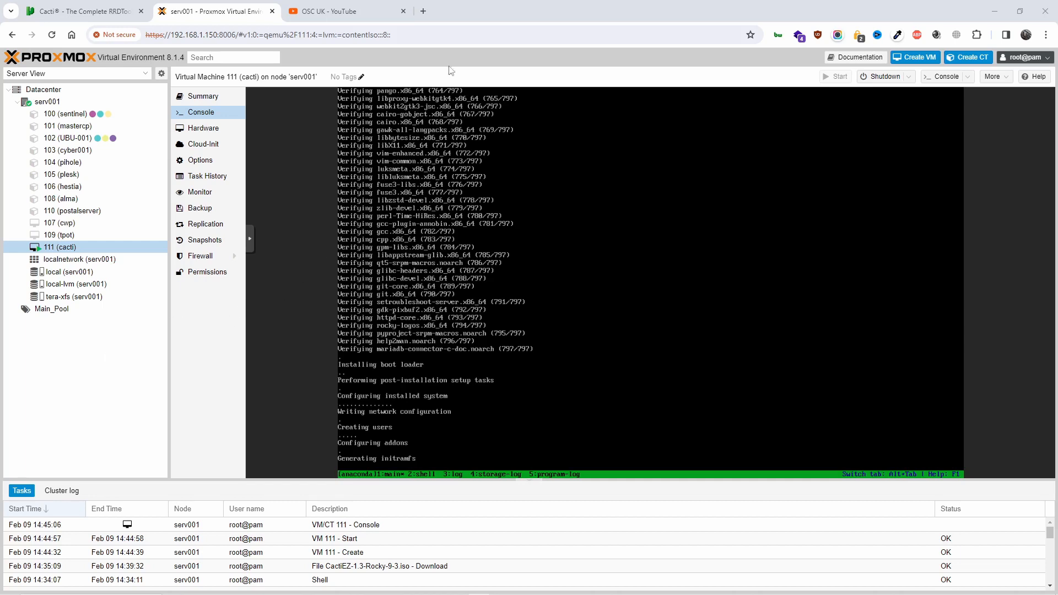
click(383, 8)
click(415, 257)
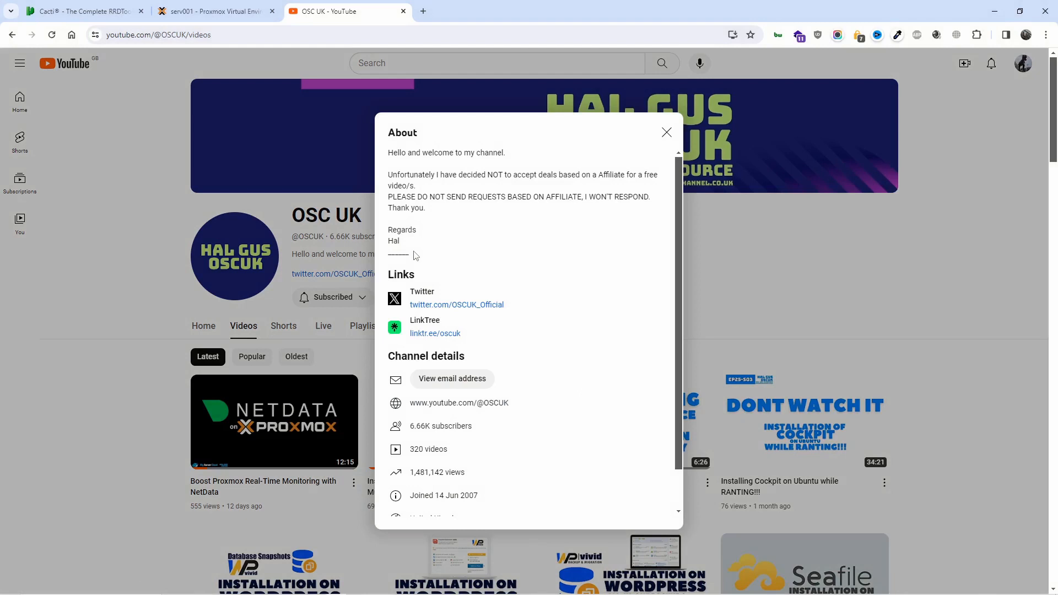
scroll(480, 256, down, 1)
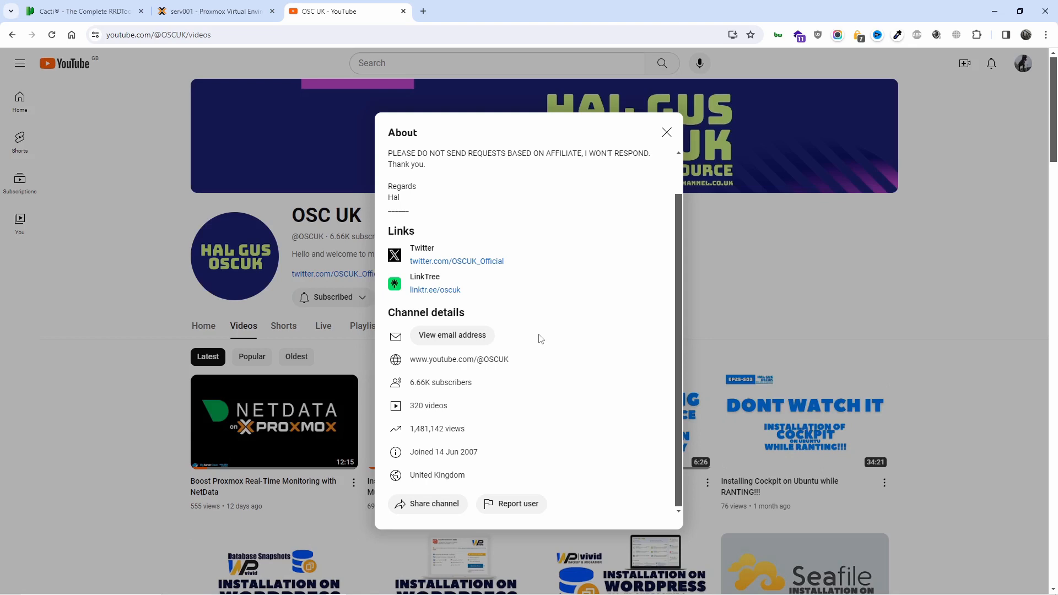
click(666, 132)
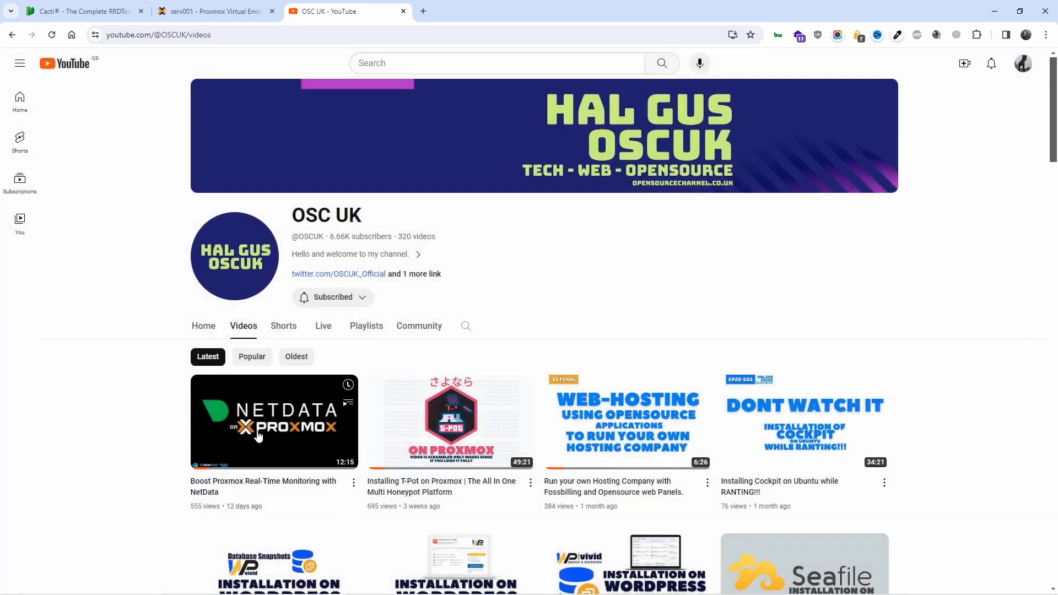
scroll(258, 436, down, 2)
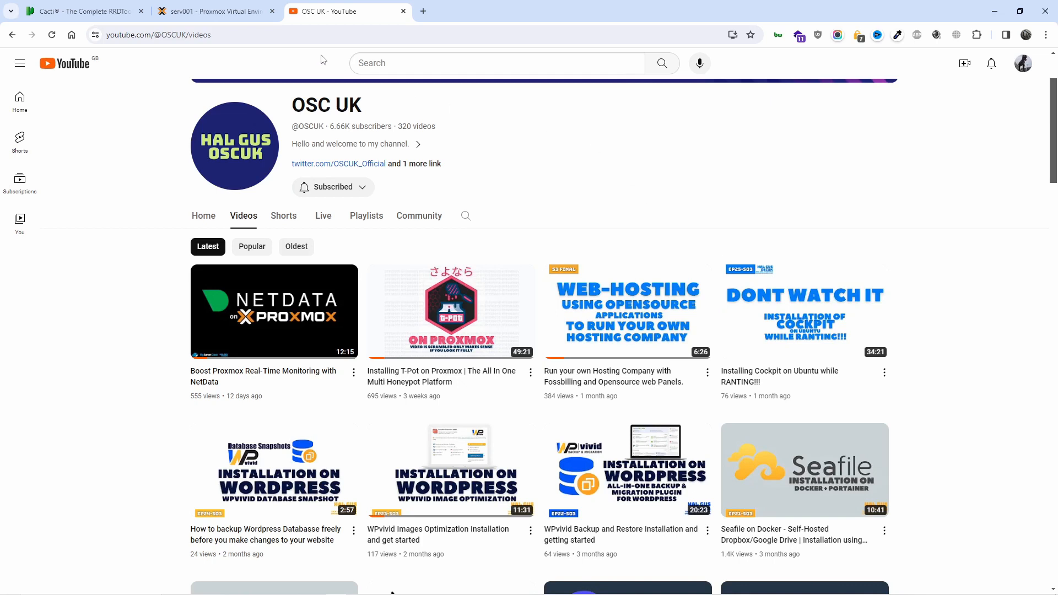
click(182, 9)
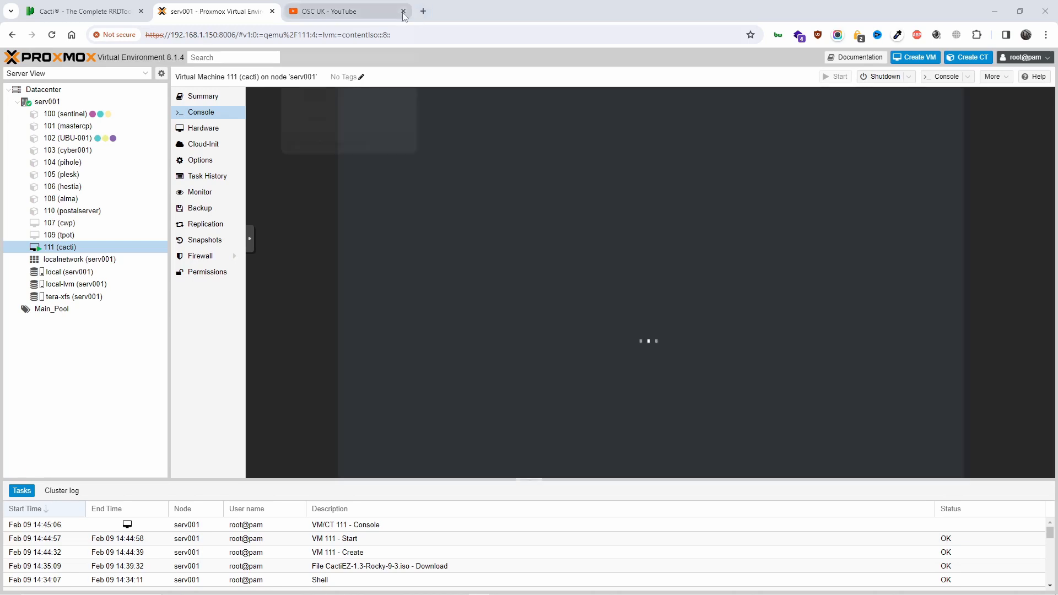
Close YouTube, set VM 111's CD/DVD drive (ide2) to no media, and reopen its console
click(403, 12)
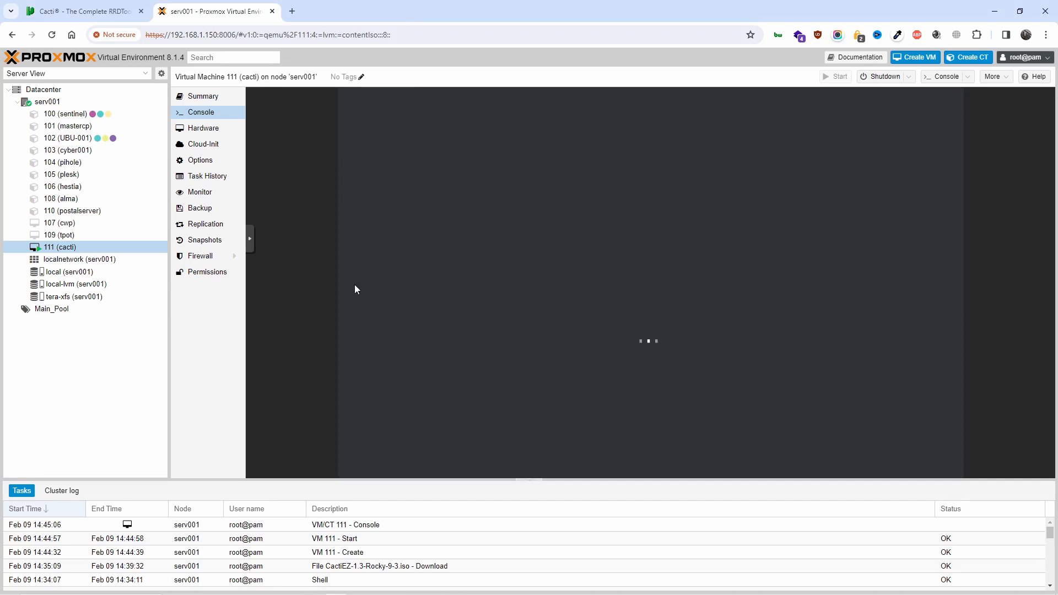
click(195, 130)
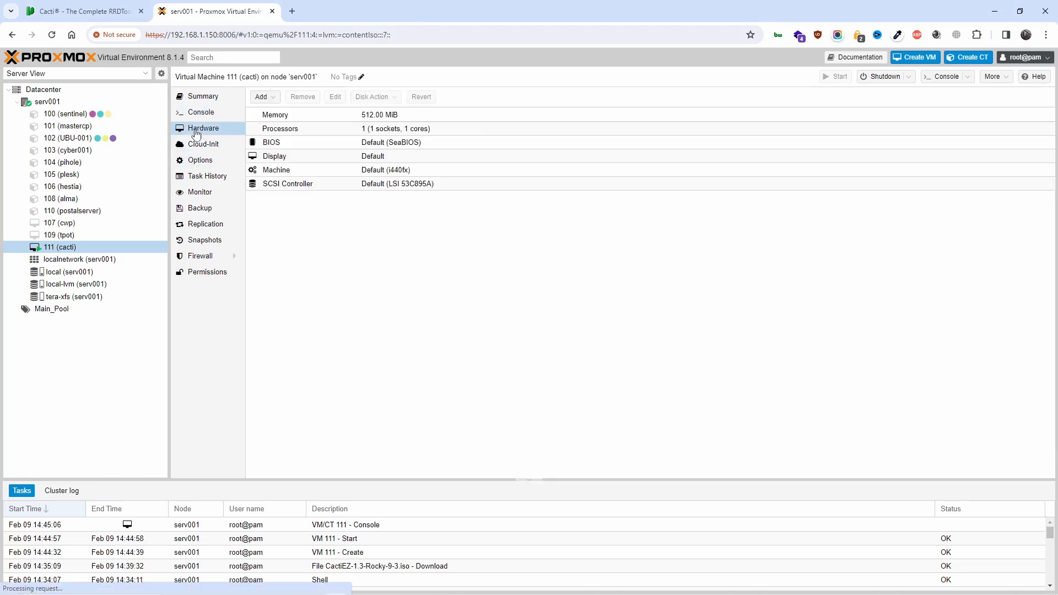
click(433, 202)
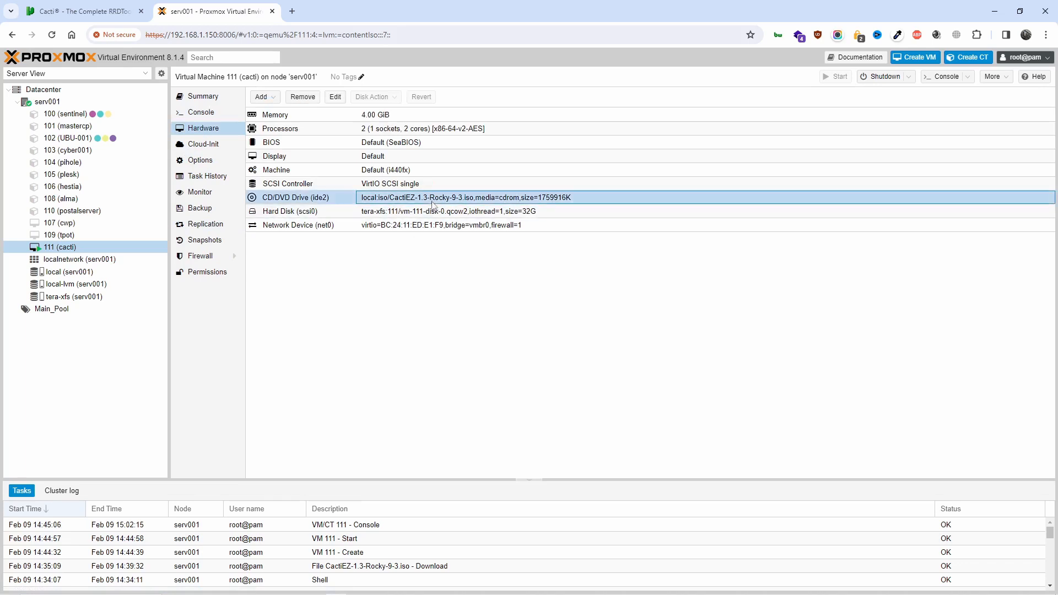
click(335, 98)
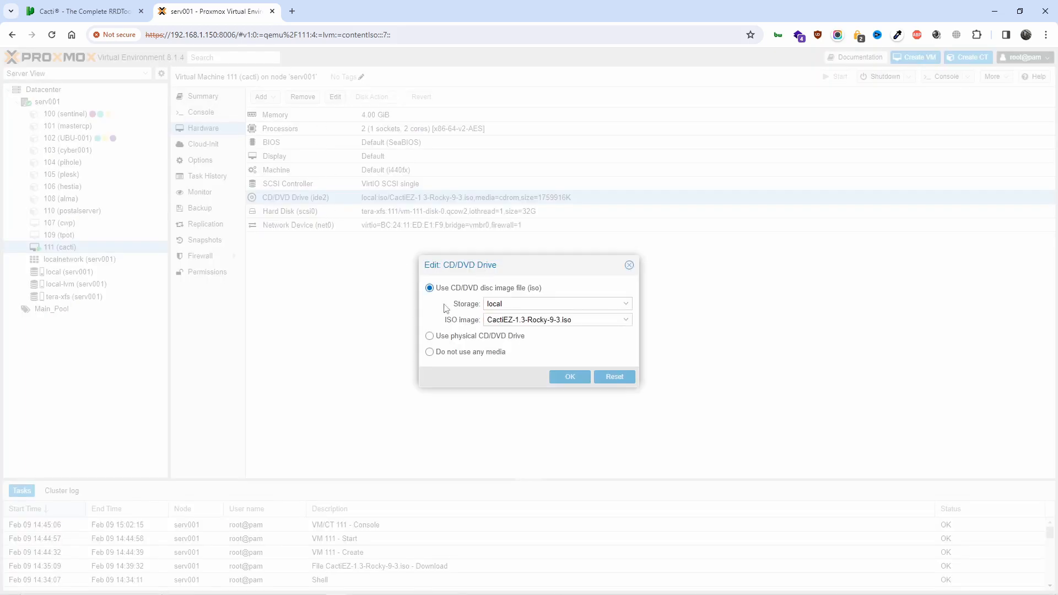
click(441, 353)
click(569, 378)
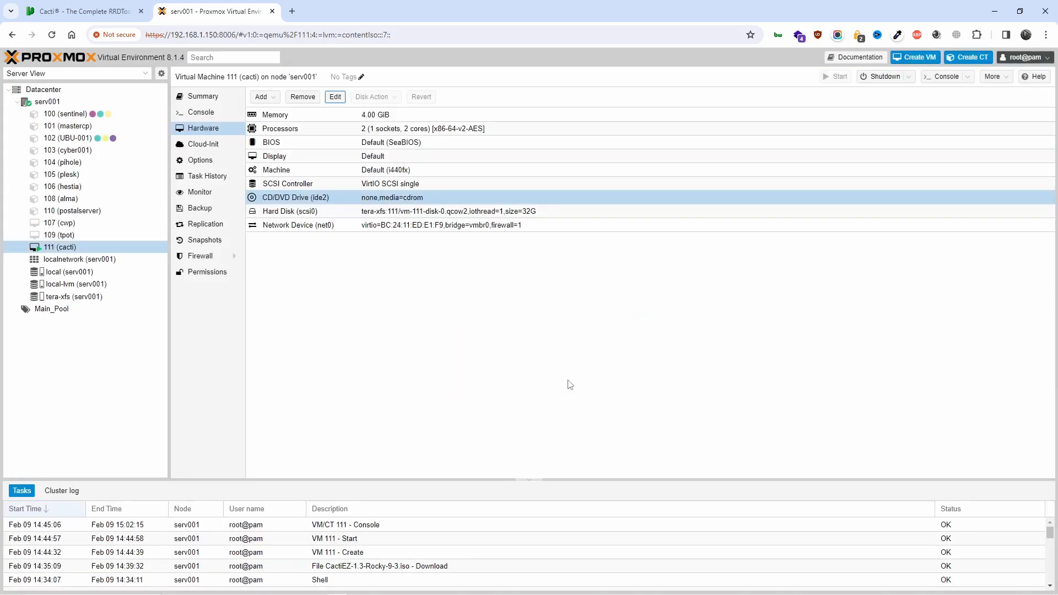
click(201, 114)
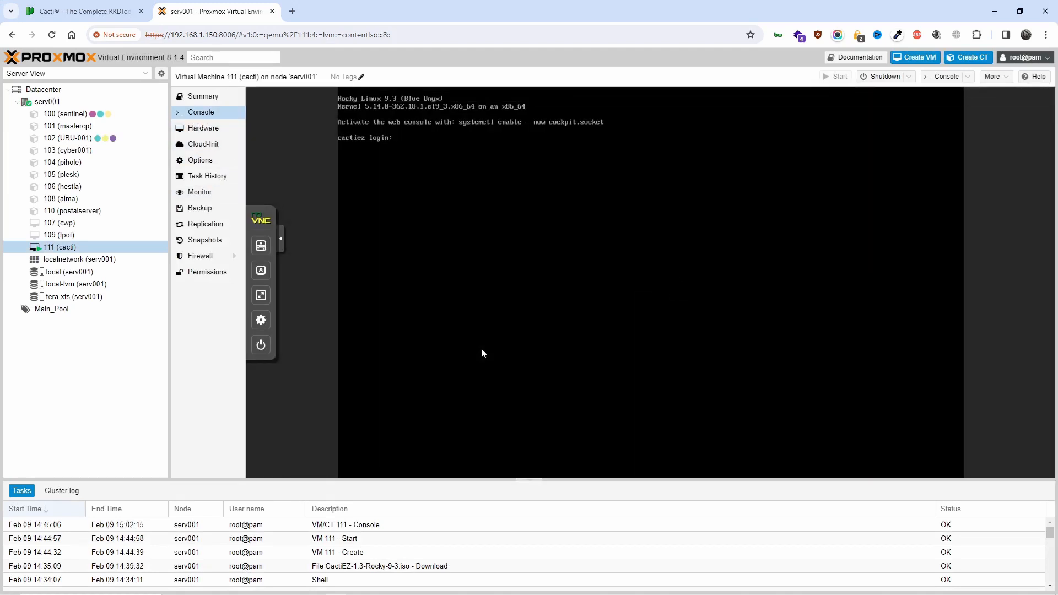
Wake the VM 111 console for a new login prompt and enter root as the user name
key(Return)
key(Return)
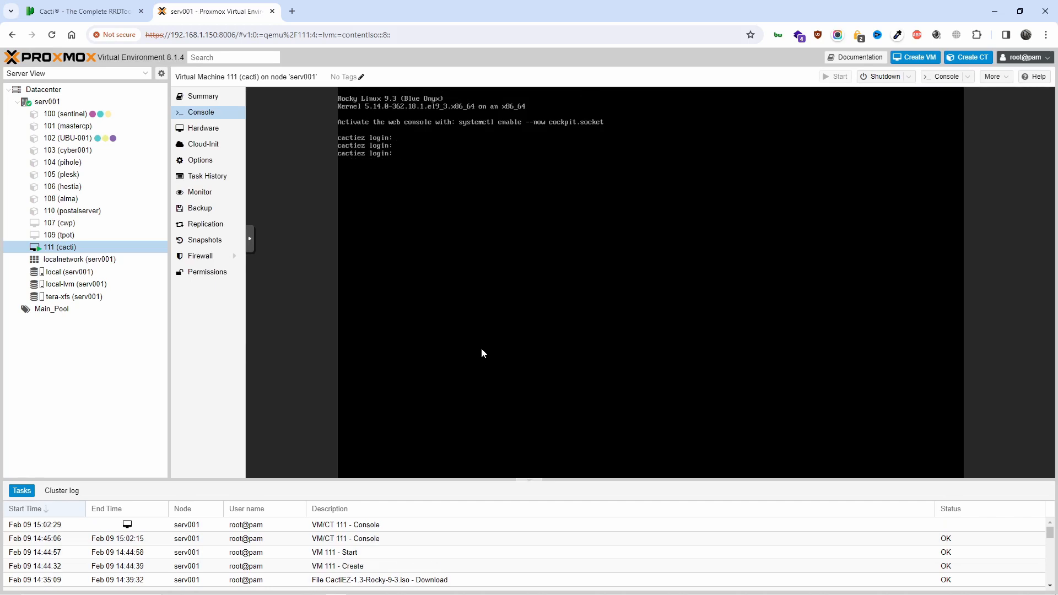
text(root)
click(111, 5)
Go from the Cacti documentation to the downloads page under Info > Downloads
scroll(449, 285, up, 2)
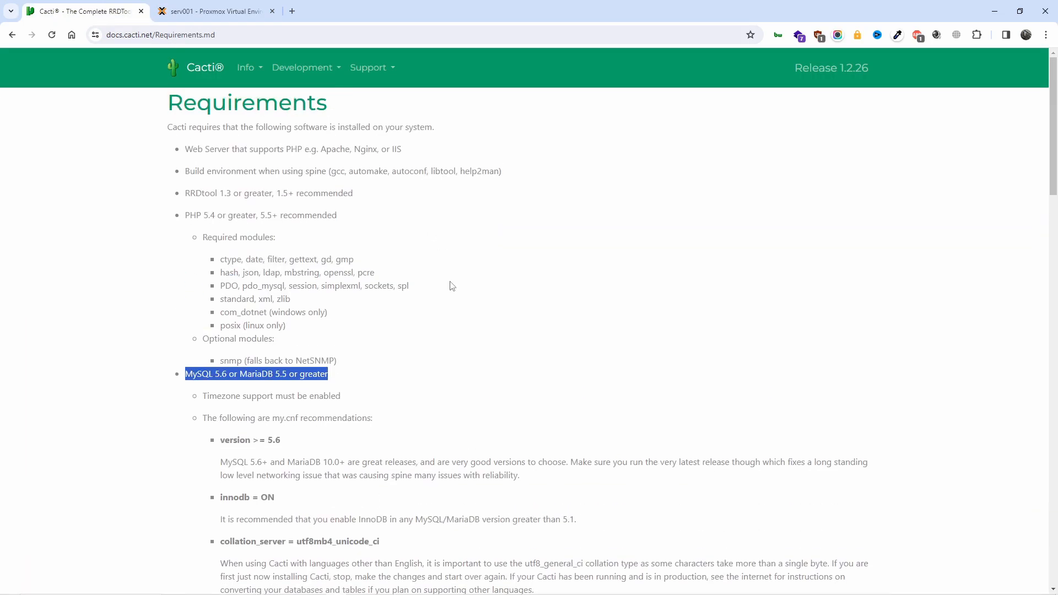
scroll(450, 292, down, 20)
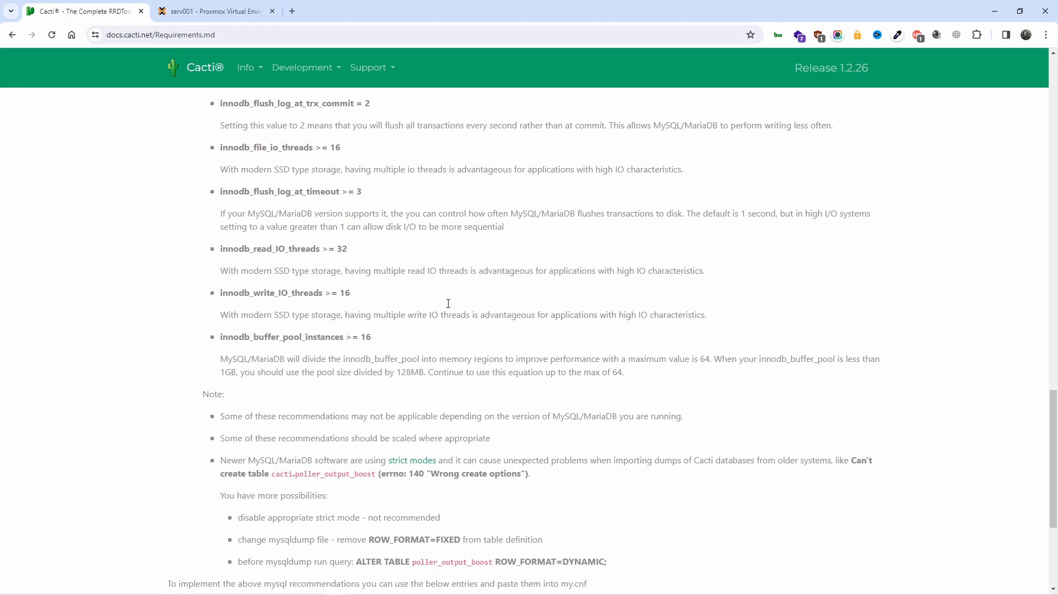
scroll(448, 303, down, 4)
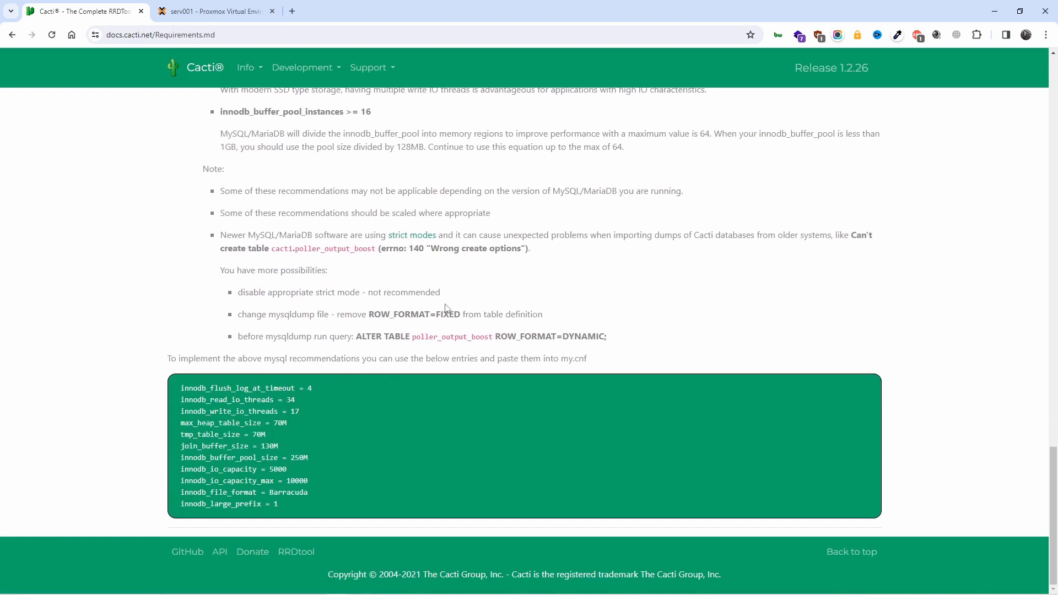
scroll(416, 345, up, 20)
right_click(417, 342)
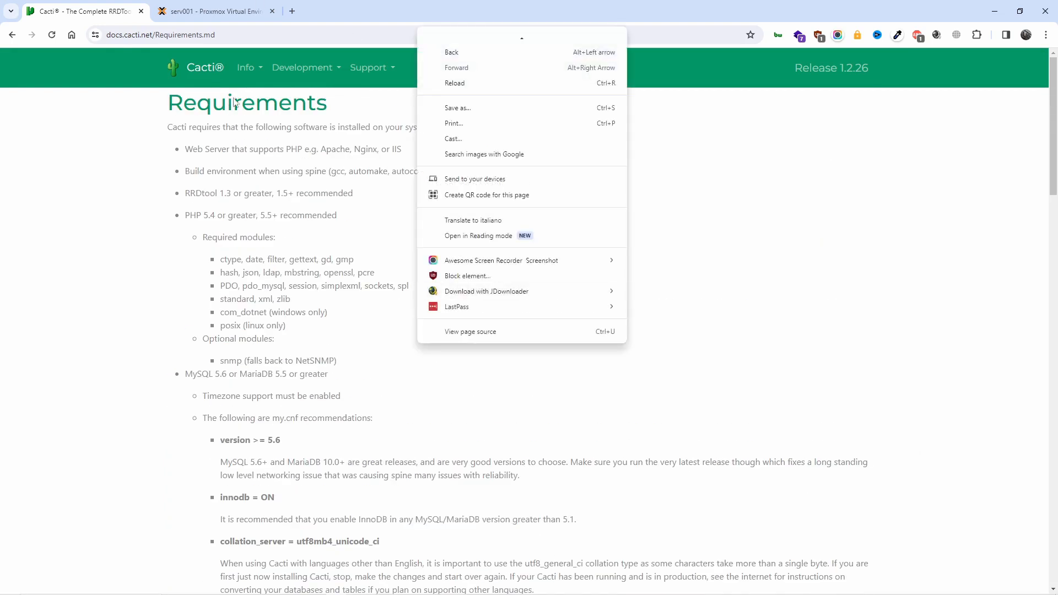
click(252, 64)
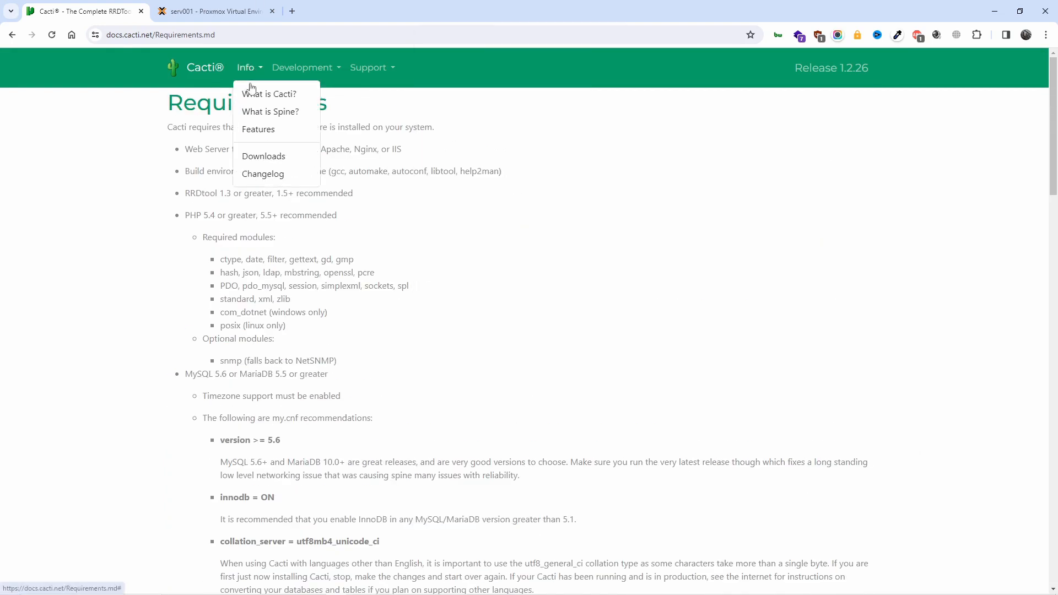
click(284, 159)
Copy the default ssh user name from the downloads page's default logins note
scroll(417, 421, down, 20)
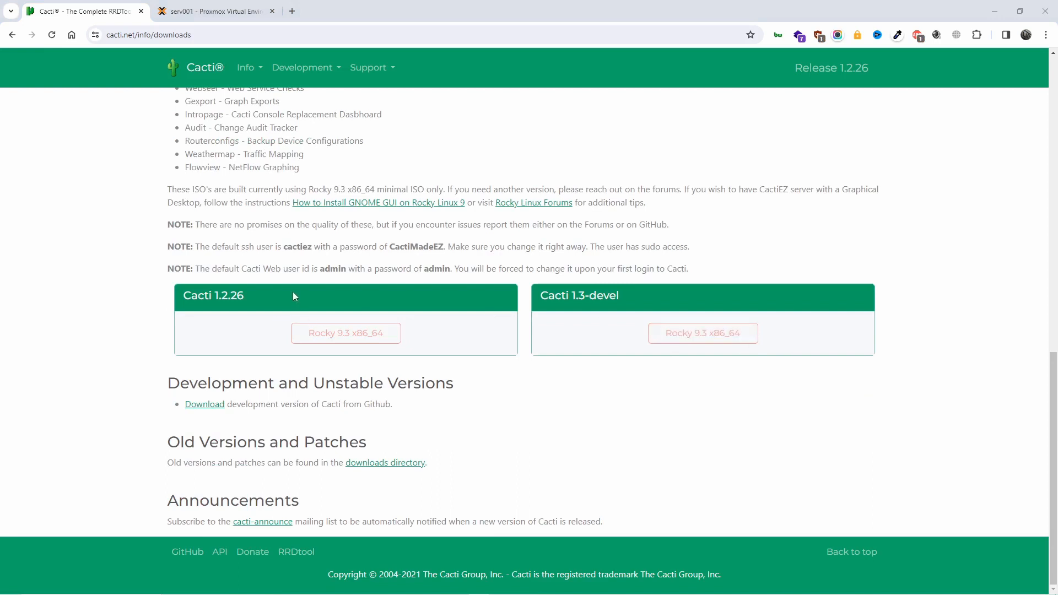
drag(236, 269, 478, 272)
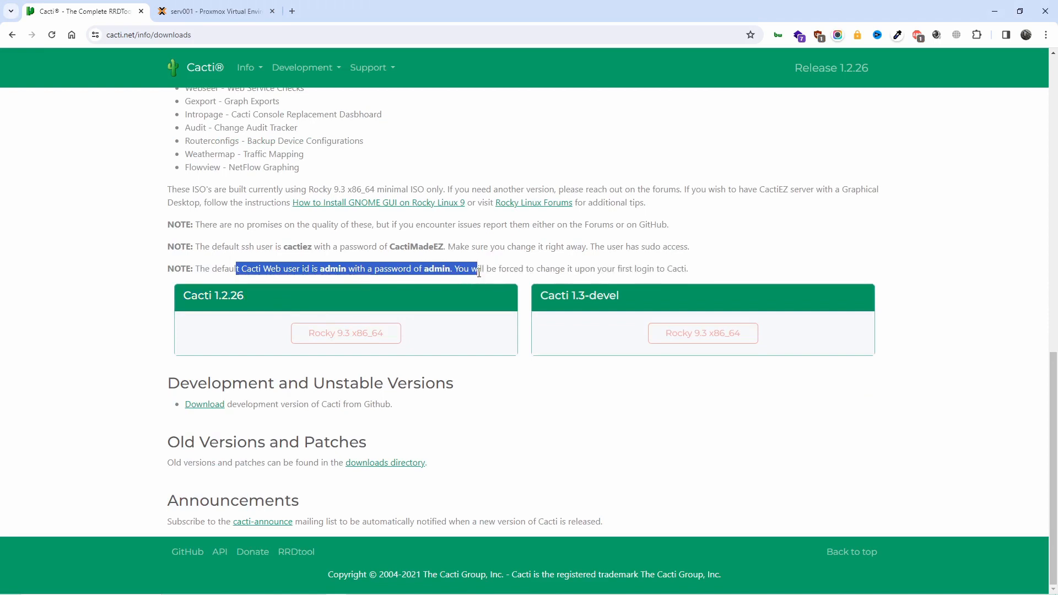
click(630, 434)
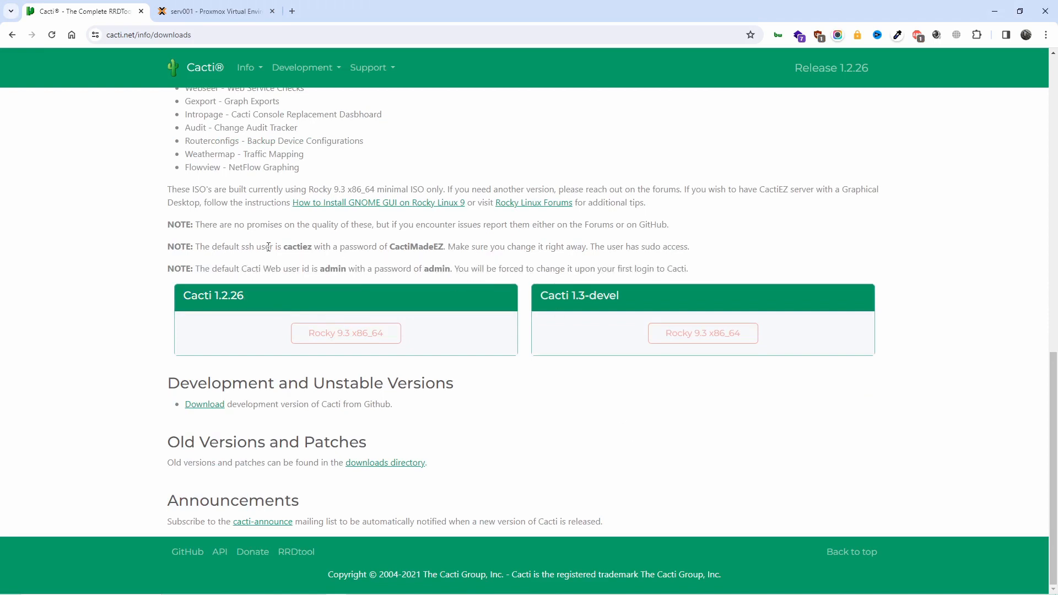
drag(241, 247, 246, 247)
drag(283, 247, 312, 250)
right_click(302, 253)
click(334, 263)
click(215, 11)
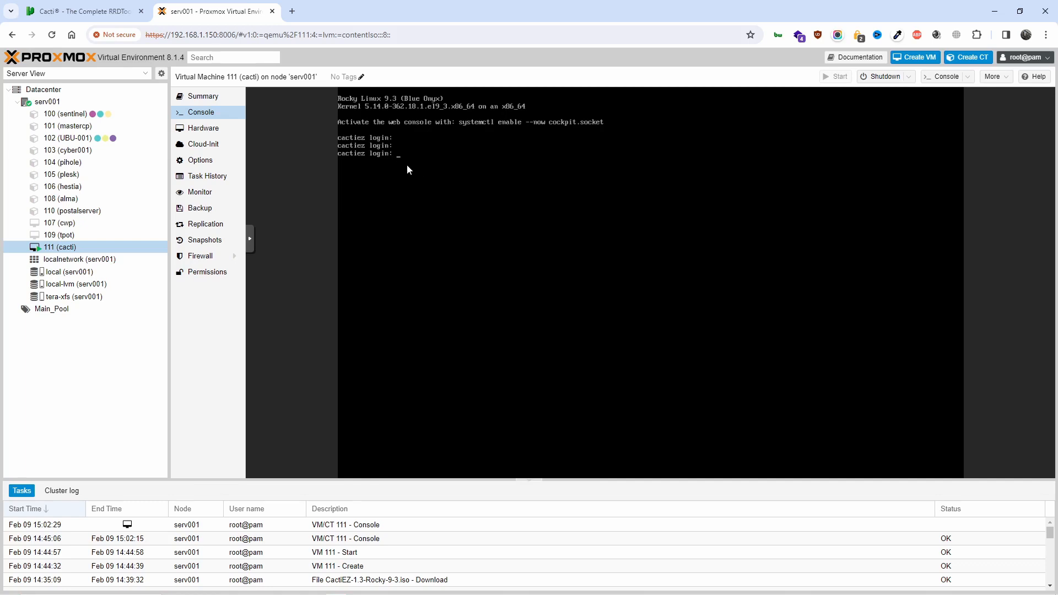
click(251, 243)
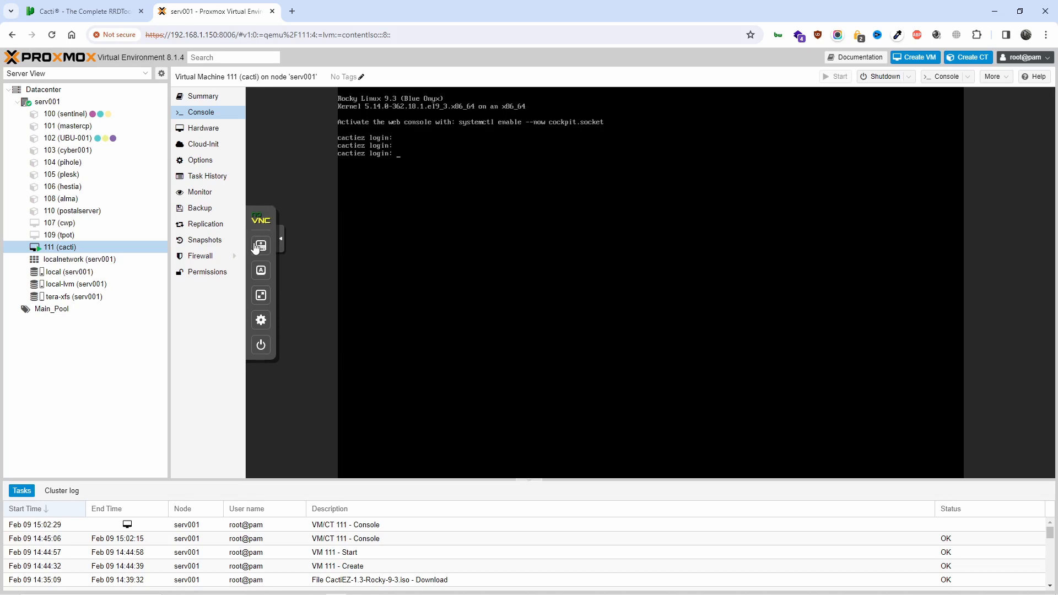
click(281, 242)
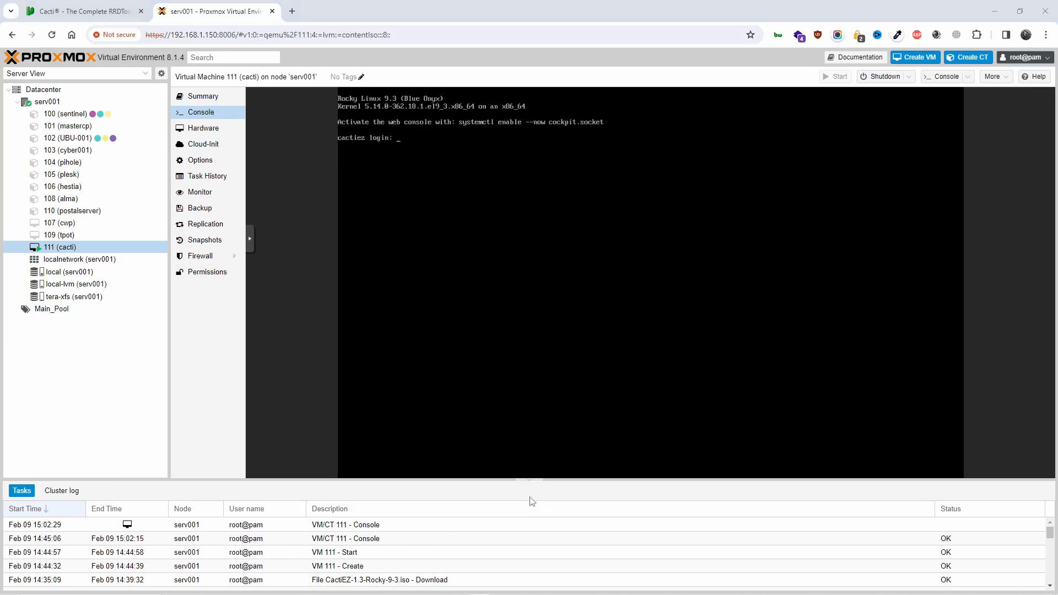
mouse_move(472, 589)
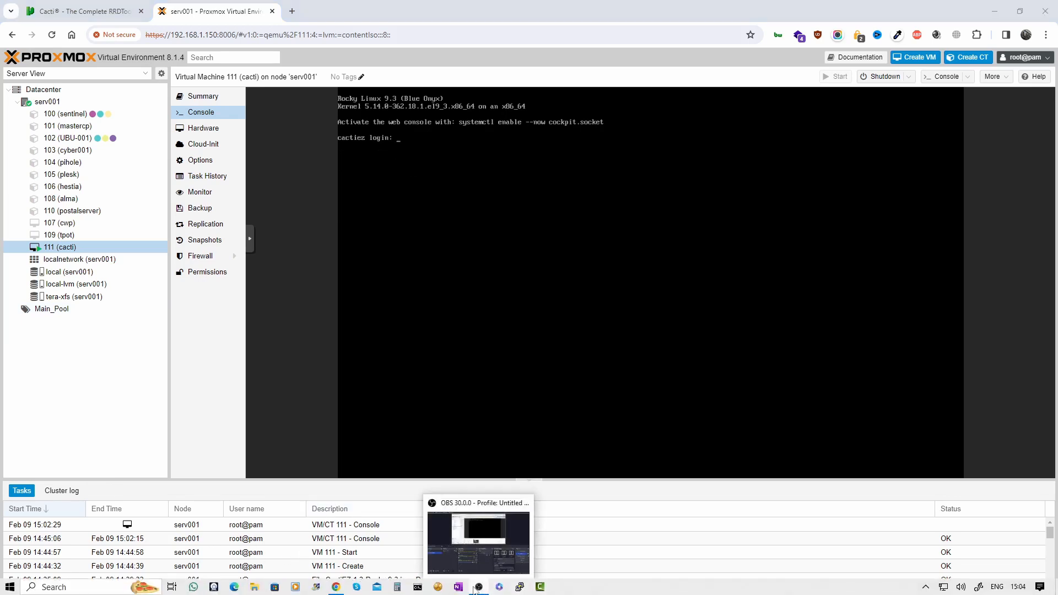
Open a PuTTY SSH session to 192.168.1.210, accept the host key, and enter user cactiez
click(521, 588)
text(192)
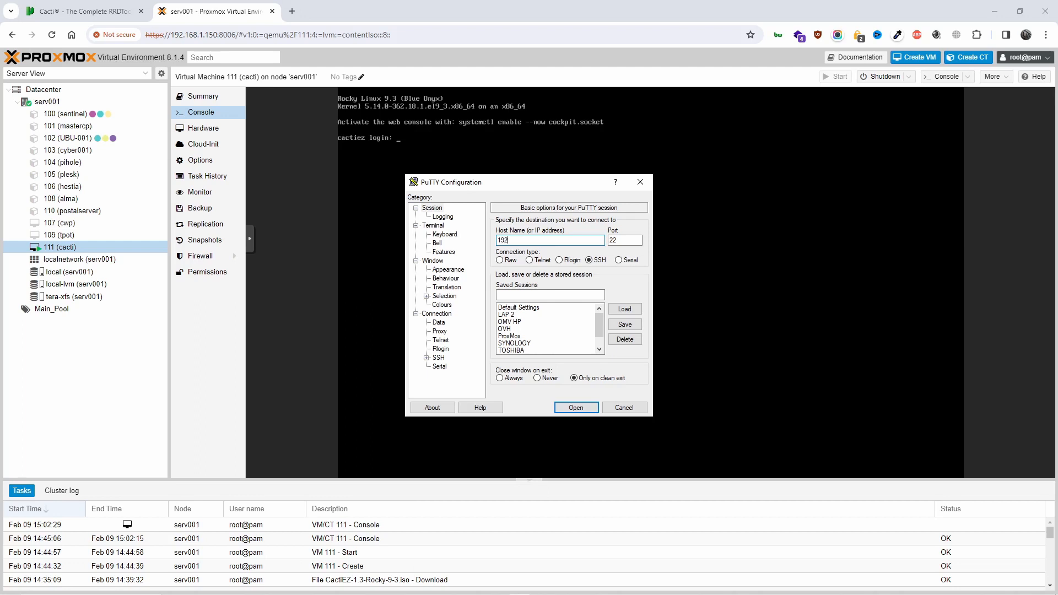
text(.168.1.210)
click(585, 408)
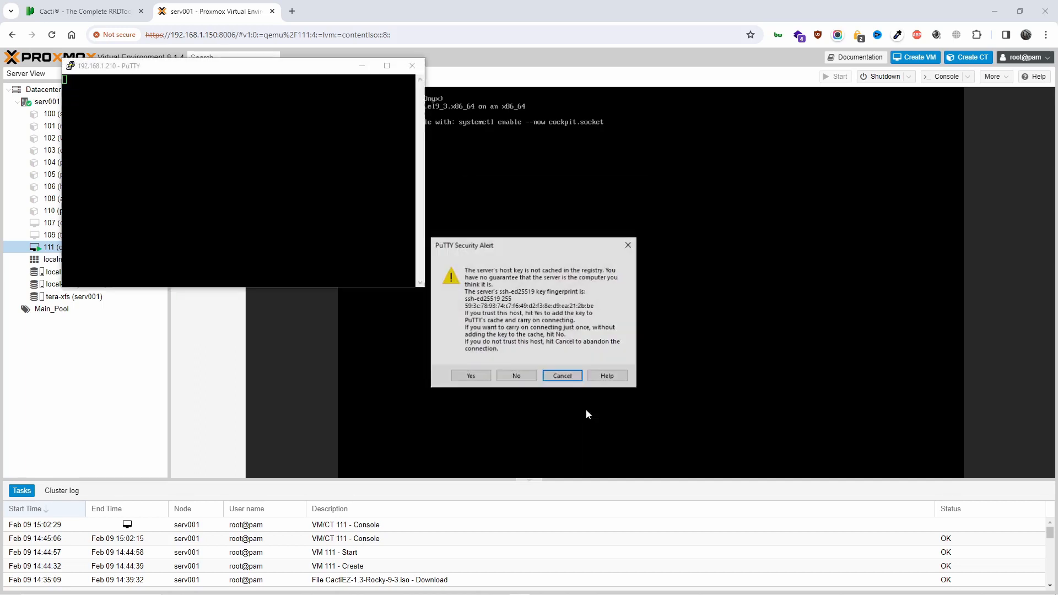
click(471, 376)
drag(221, 65, 621, 223)
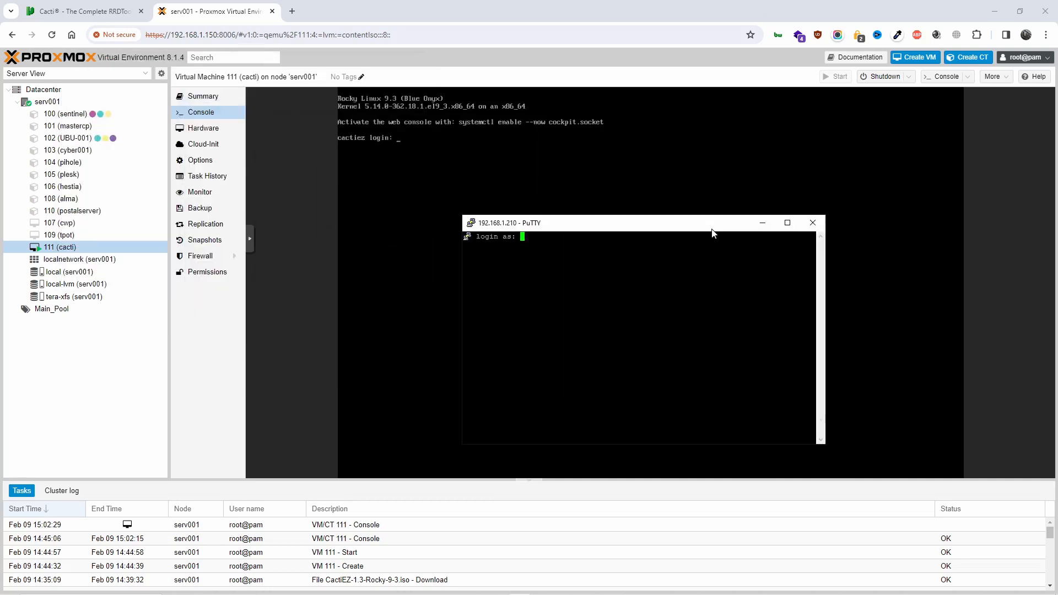
text(cactiez)
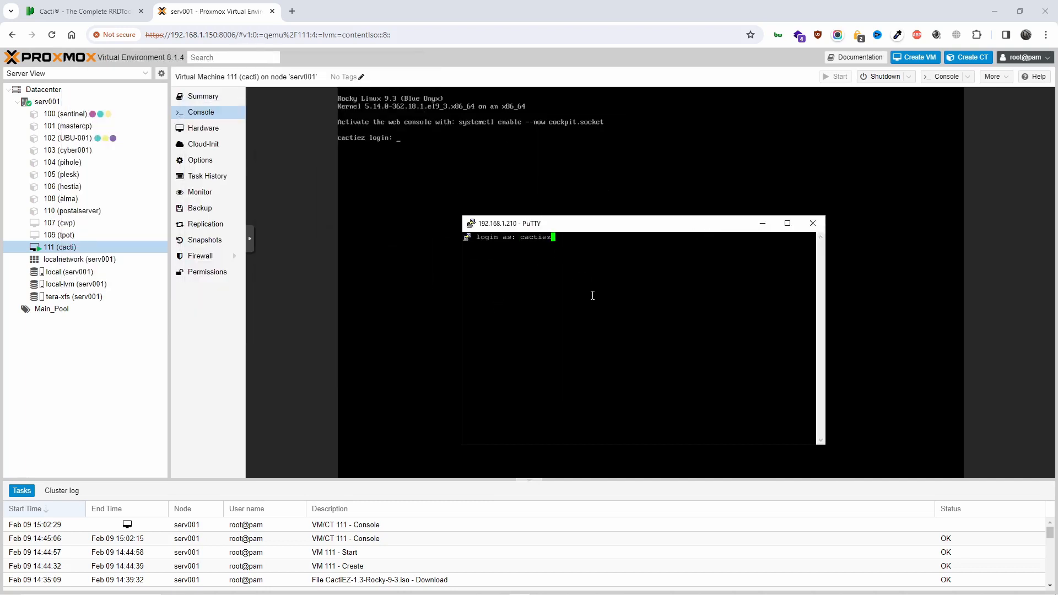
key(Return)
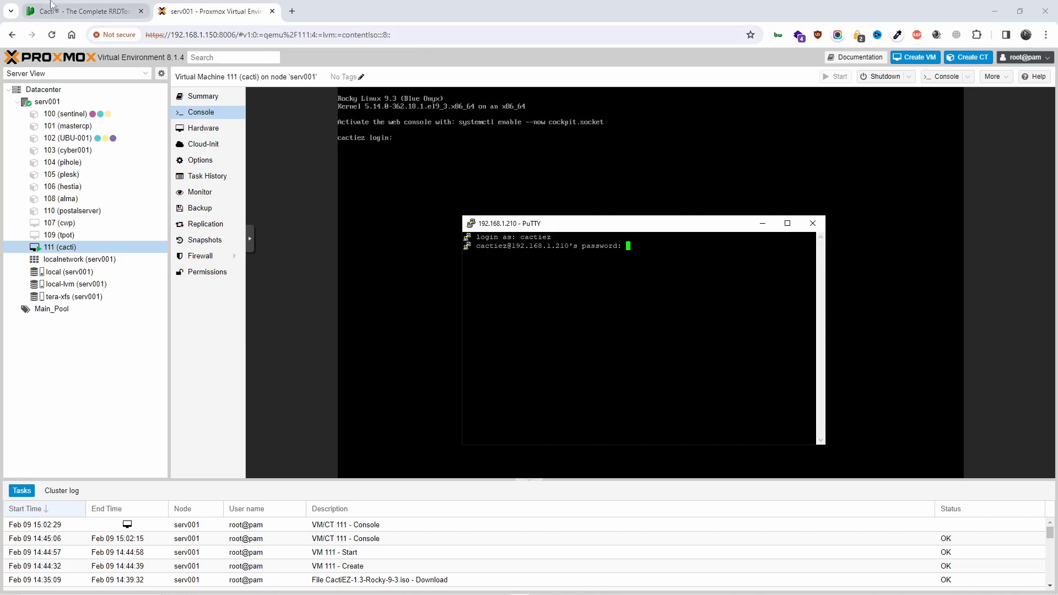
Copy the default ssh password from the Cacti downloads note and log in
click(96, 11)
mouse_move(390, 246)
mouse_down()
mouse_move(447, 247)
mouse_move(412, 270)
mouse_move(379, 247)
mouse_move(392, 252)
mouse_up()
right_click(400, 246)
click(437, 260)
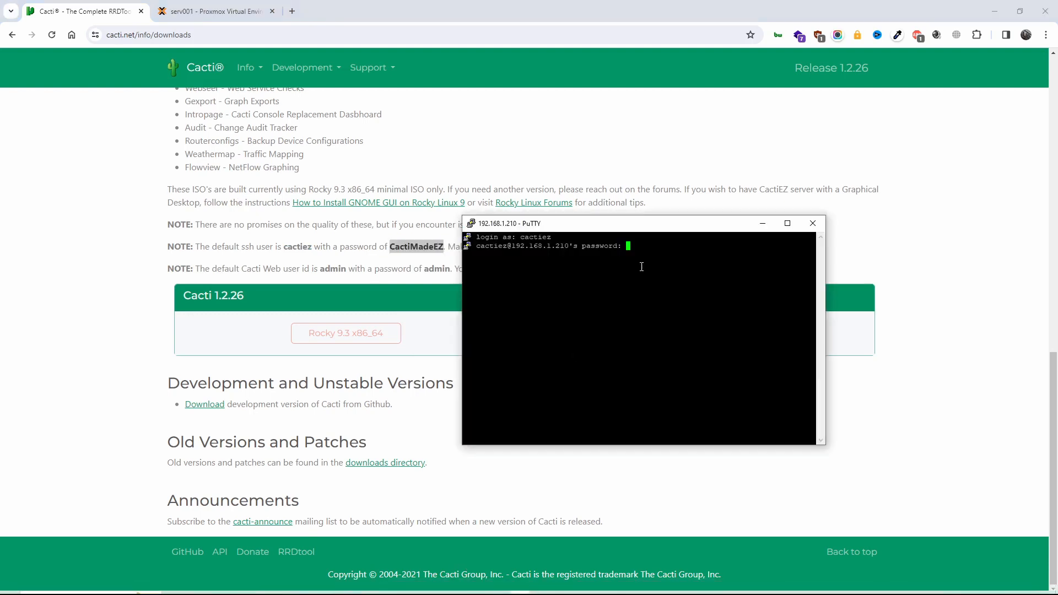
key(Return)
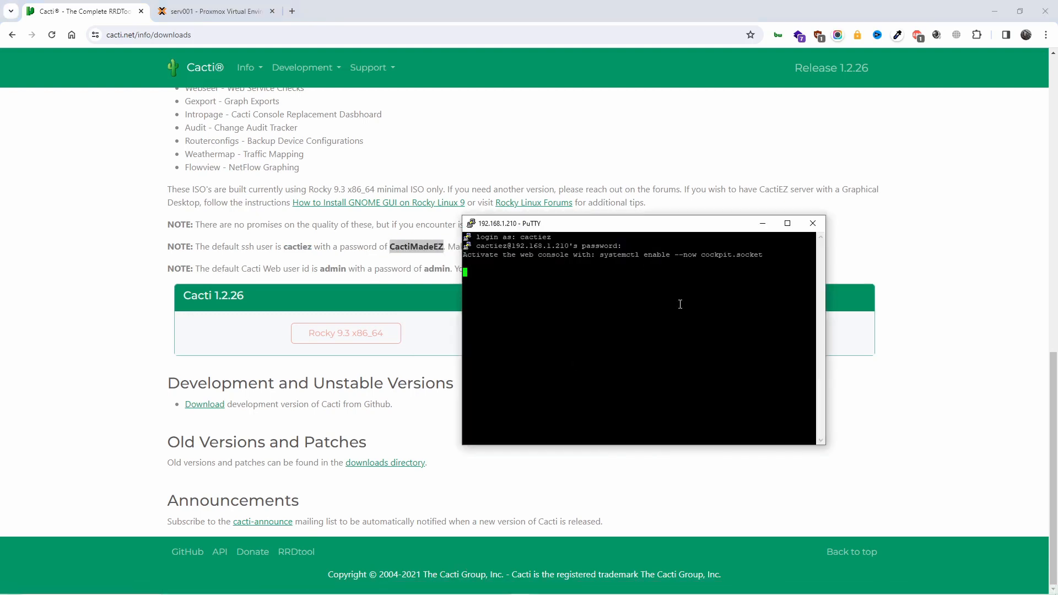
Run 'ip a' and note the ens18 address 192.168.1.210, then move PuTTY aside
text(ip a)
key(Return)
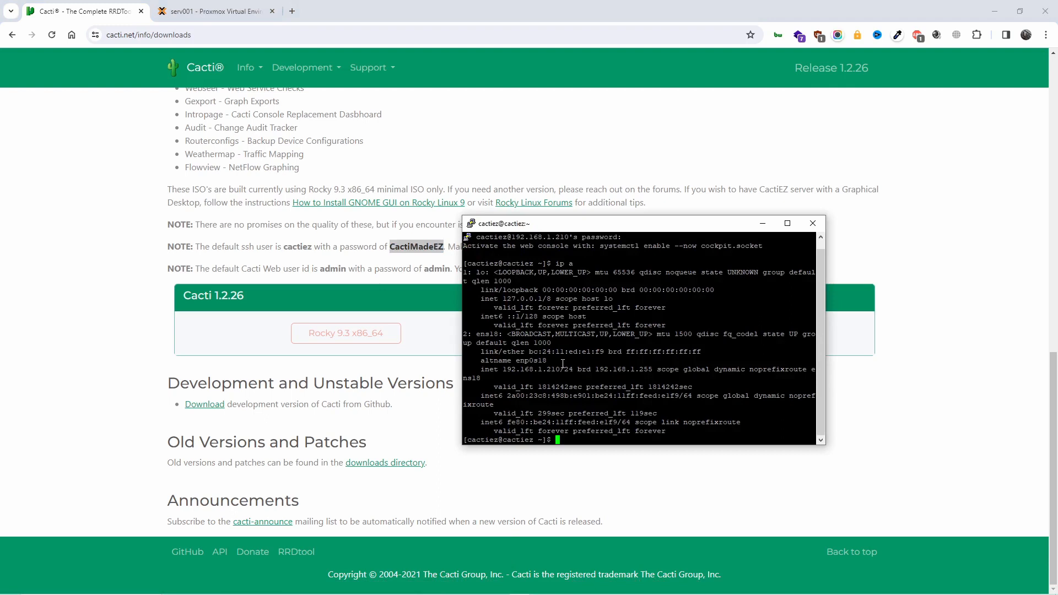
drag(562, 369, 503, 372)
scroll(601, 391, up, 1)
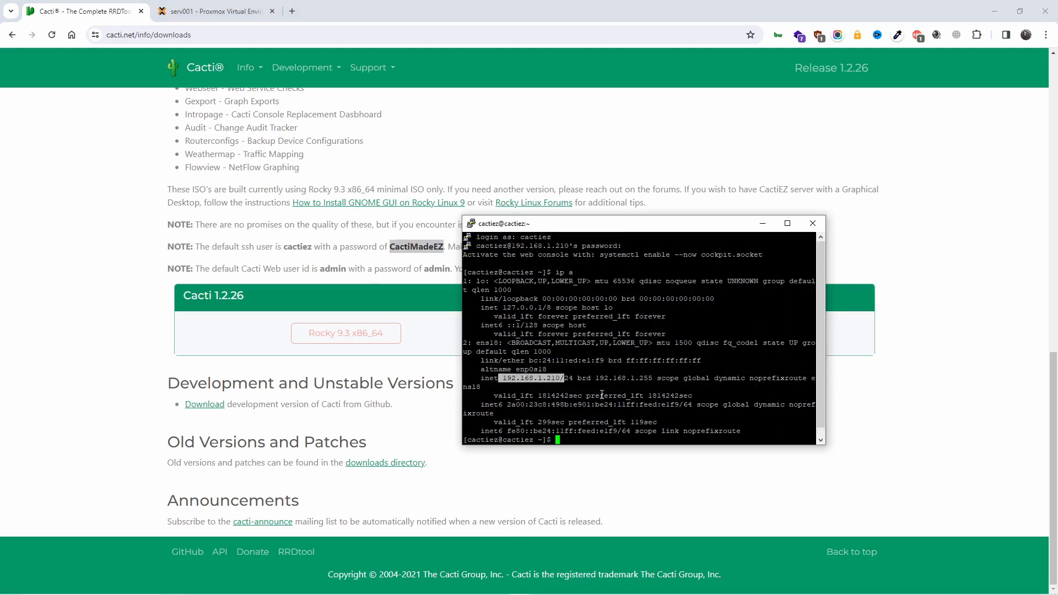
scroll(601, 392, down, 1)
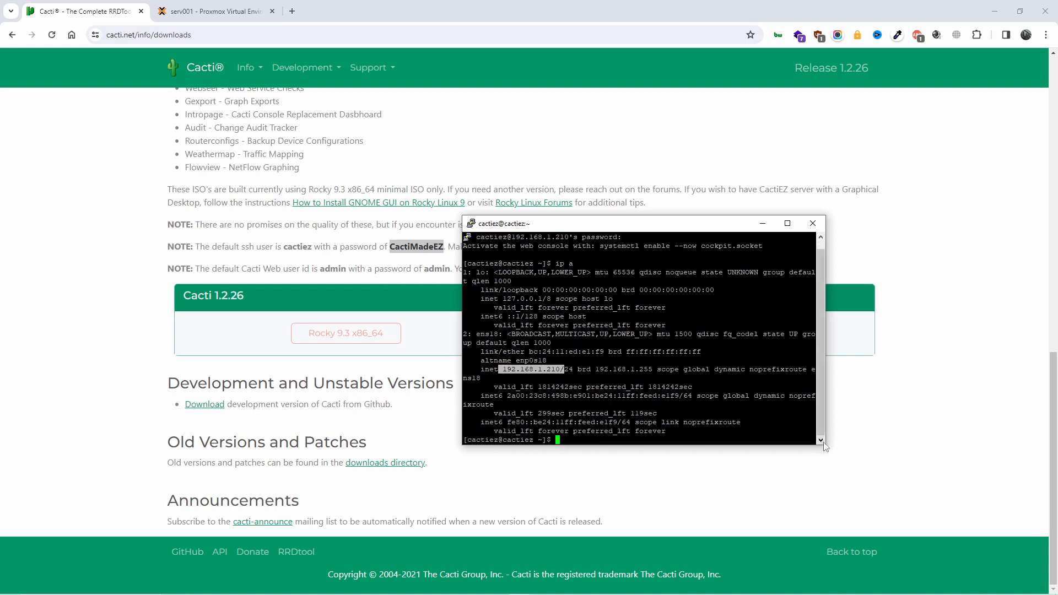
drag(681, 228, 716, 324)
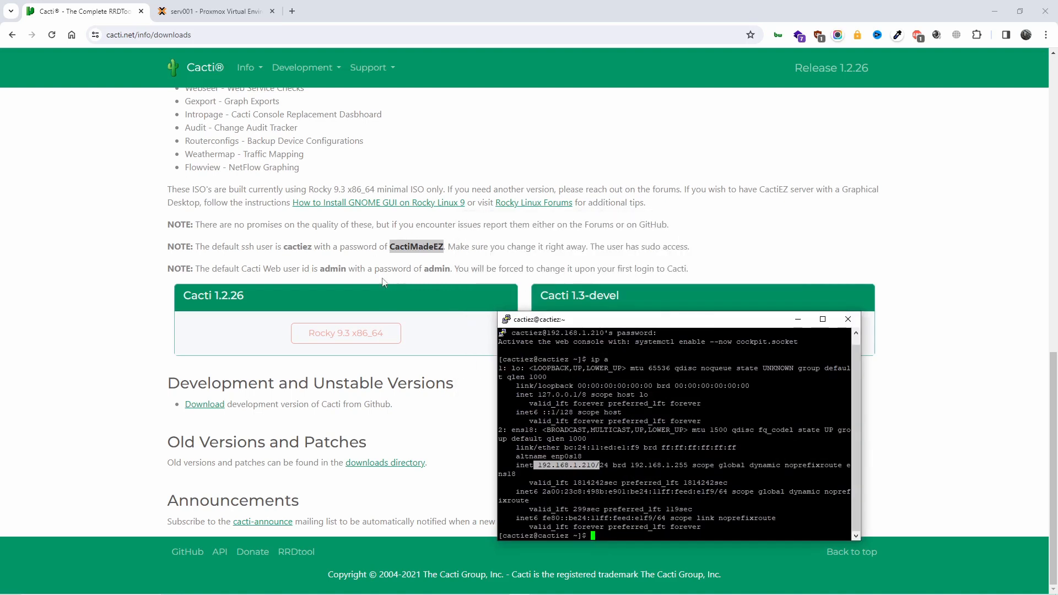
Load 192.168.1.210 in a new browser tab, proceeding past the certificate warning
click(292, 11)
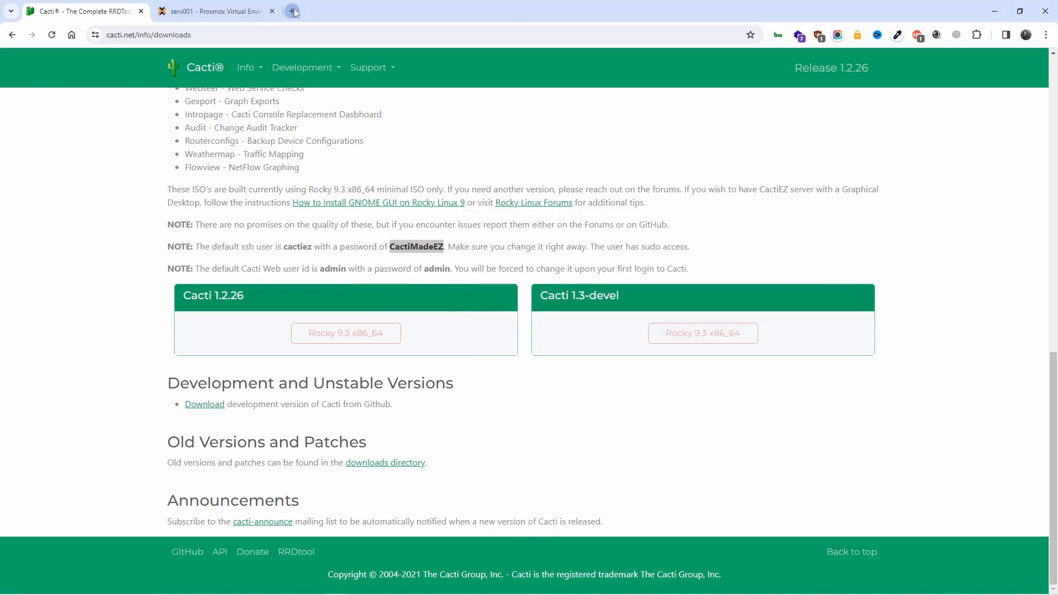
text(192.)
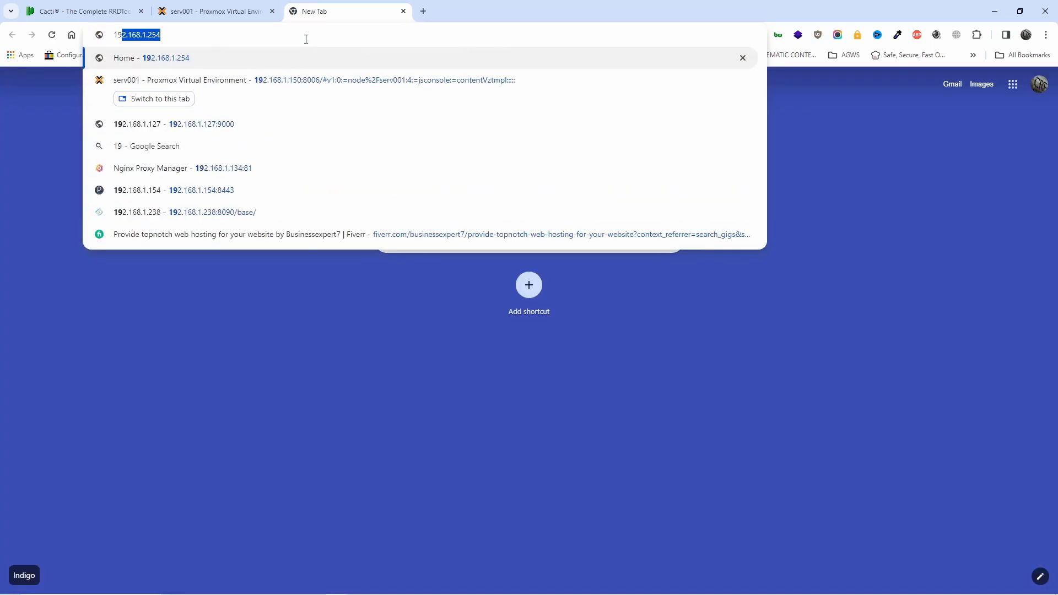
text(167)
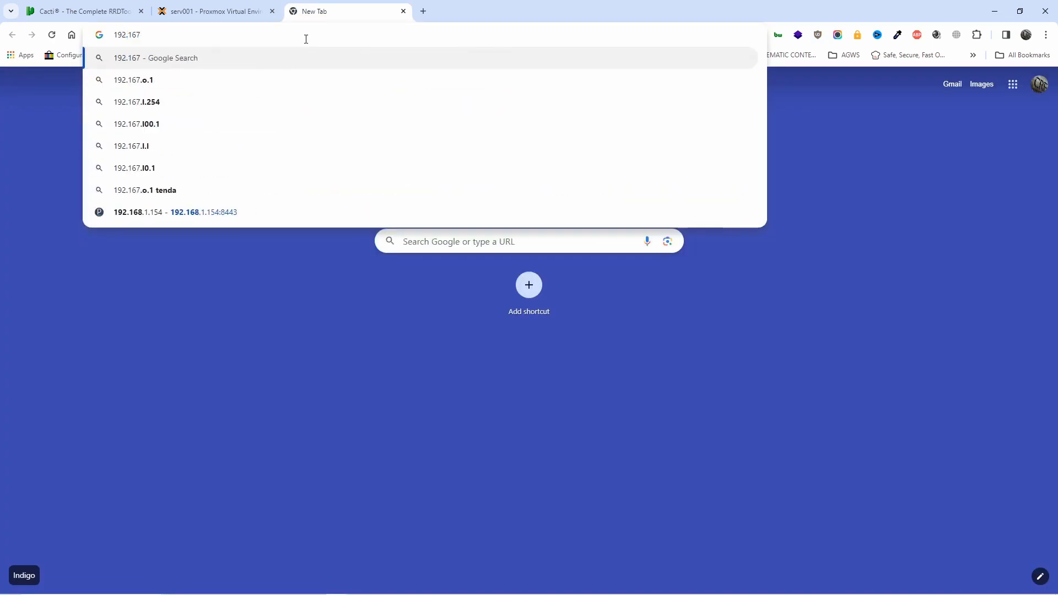
key(BackSpace)
text(8.1.210)
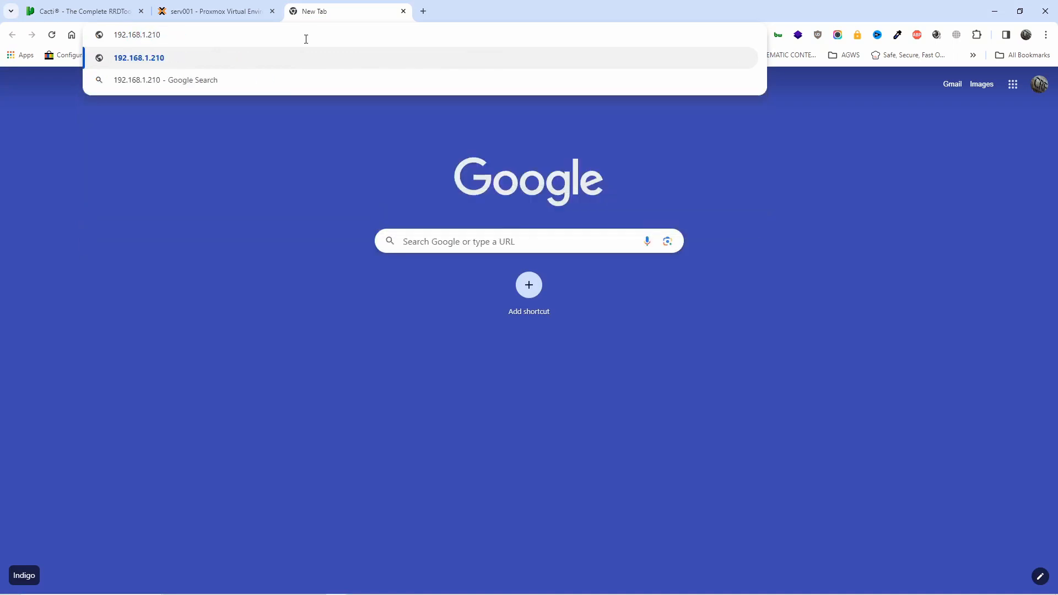
key(Return)
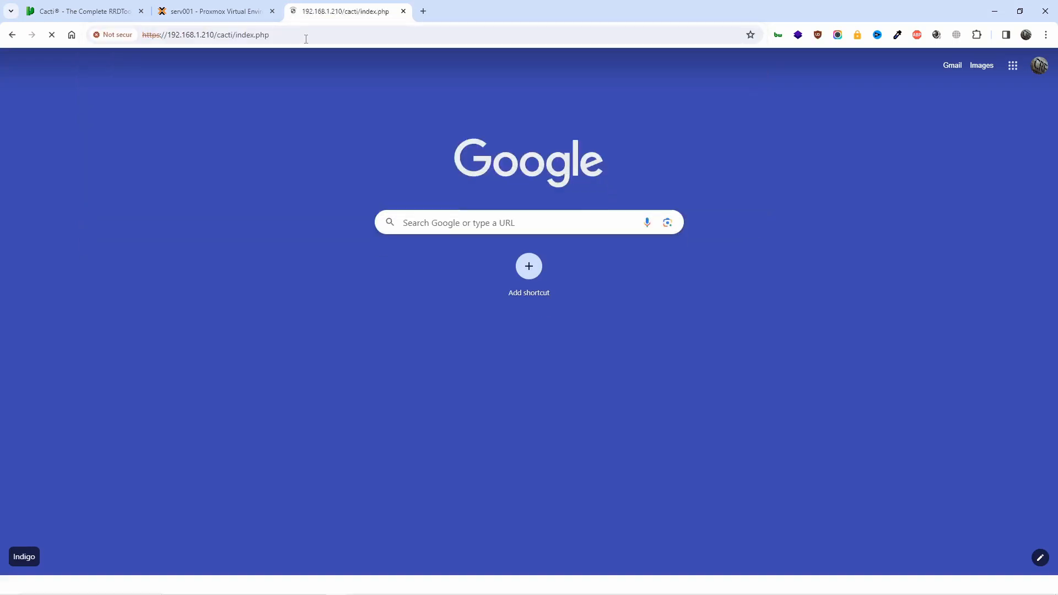
click(400, 305)
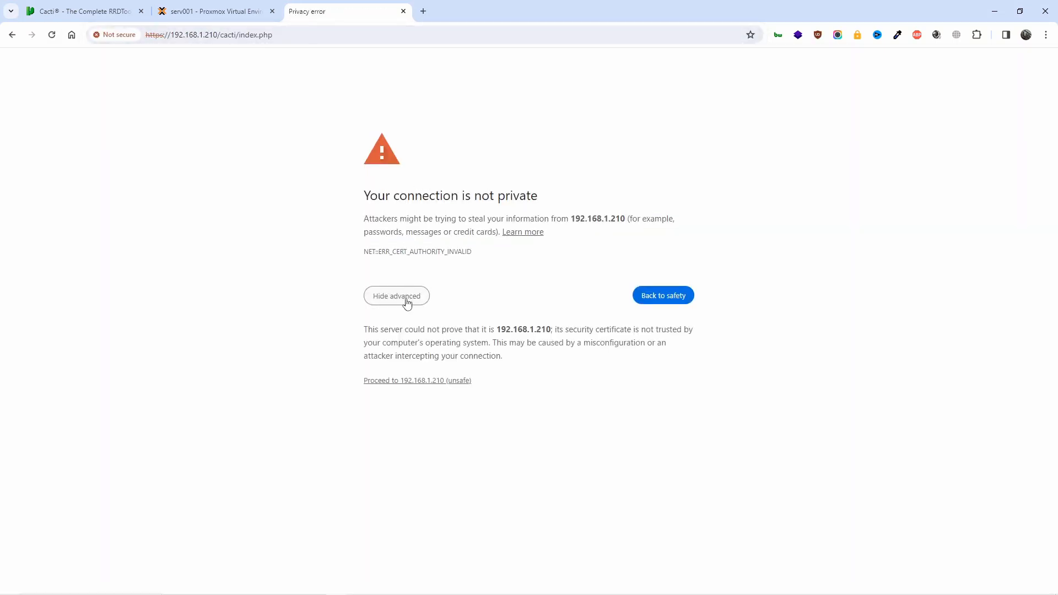
click(407, 383)
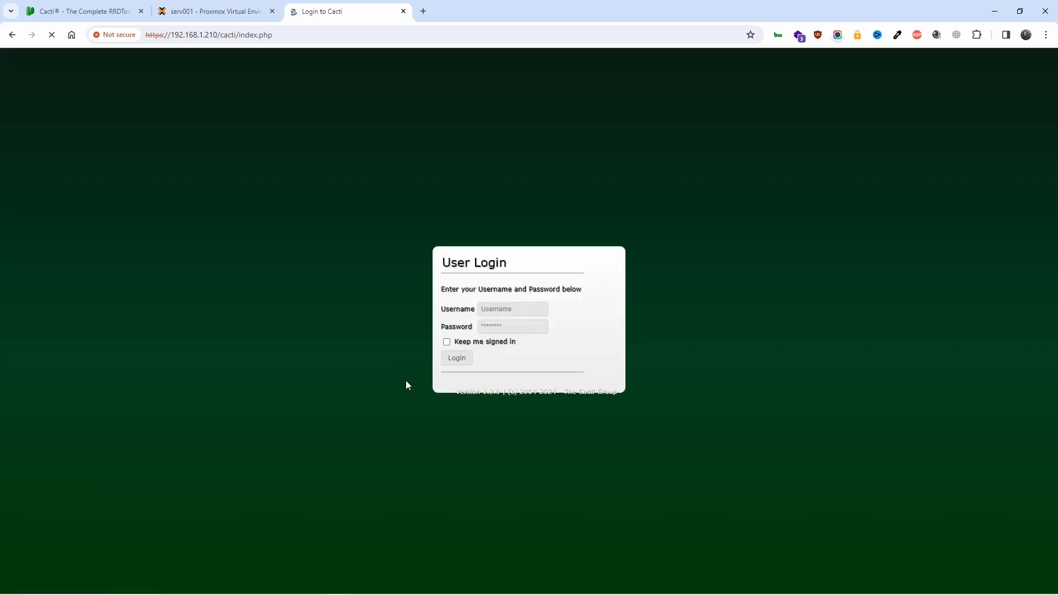
Sign in to Cacti as admin with the default administrator password
click(504, 310)
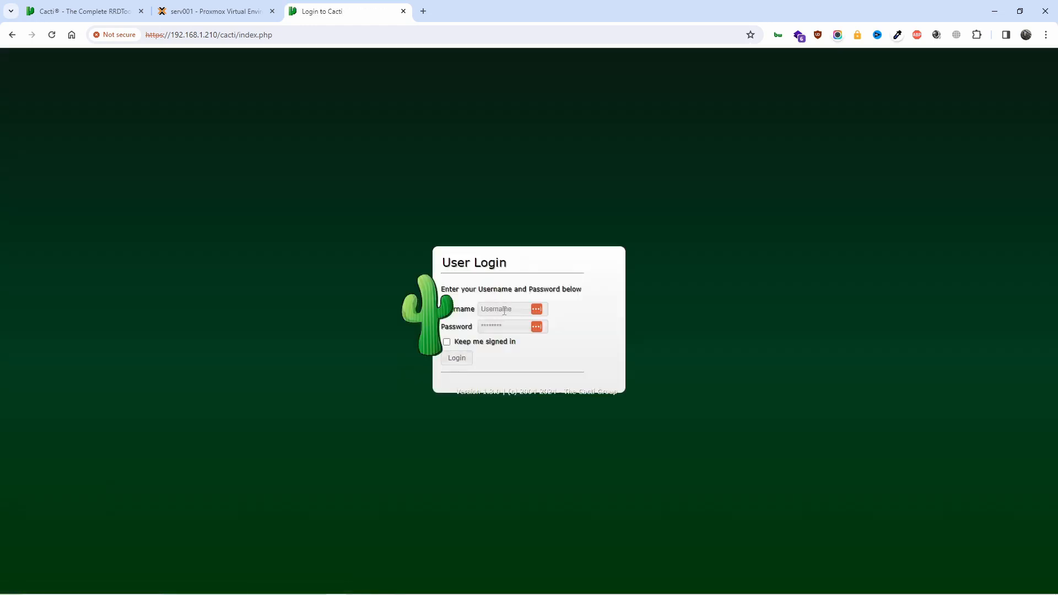
text(admin)
key(Tab)
text(admin)
key(Return)
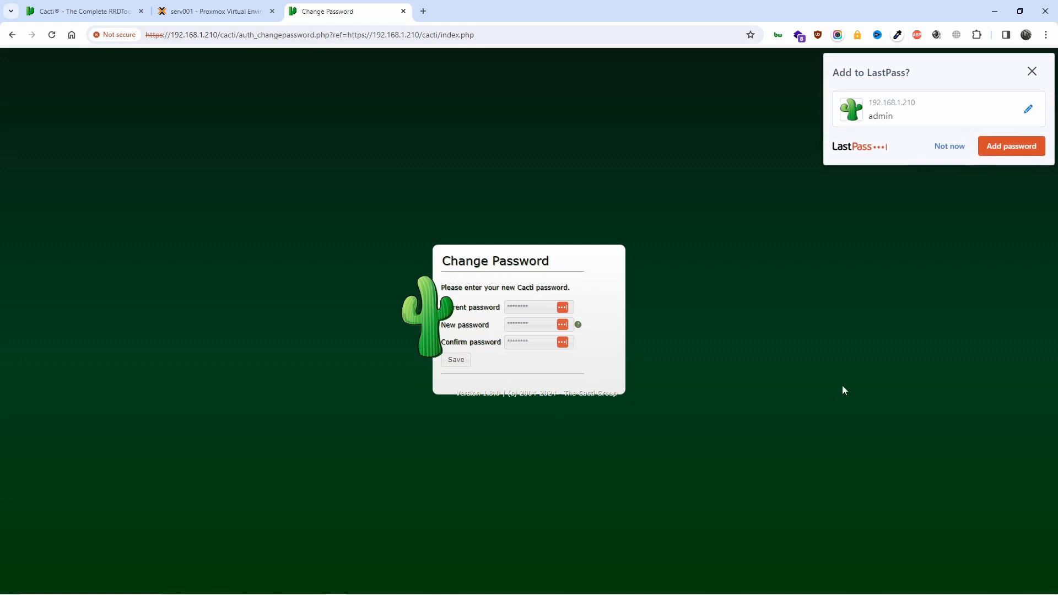
Fill in the current, new and confirm password fields and save the change
click(948, 146)
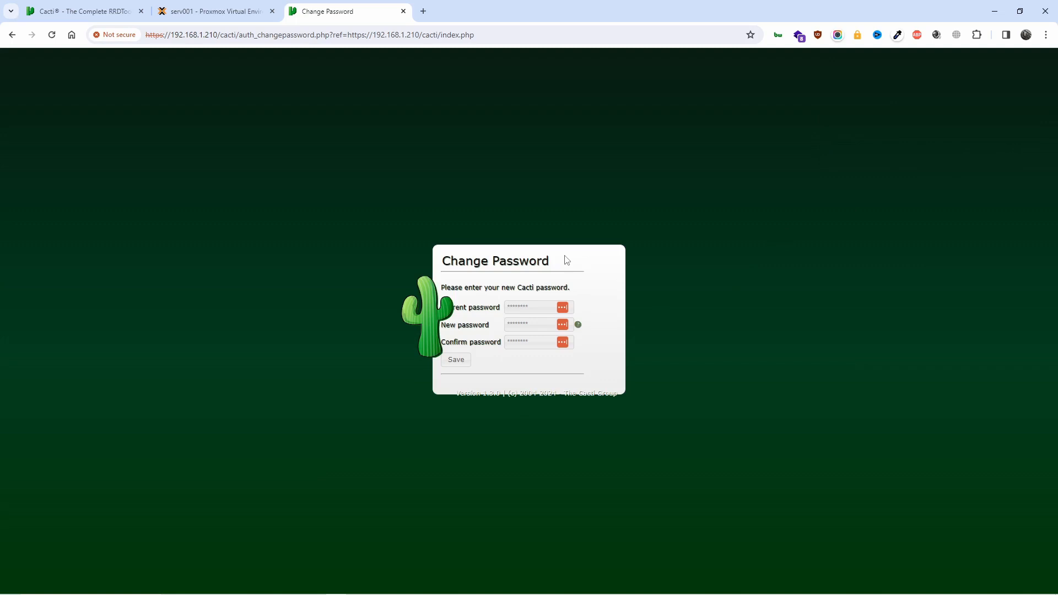
click(525, 307)
text(*)
key(Tab)
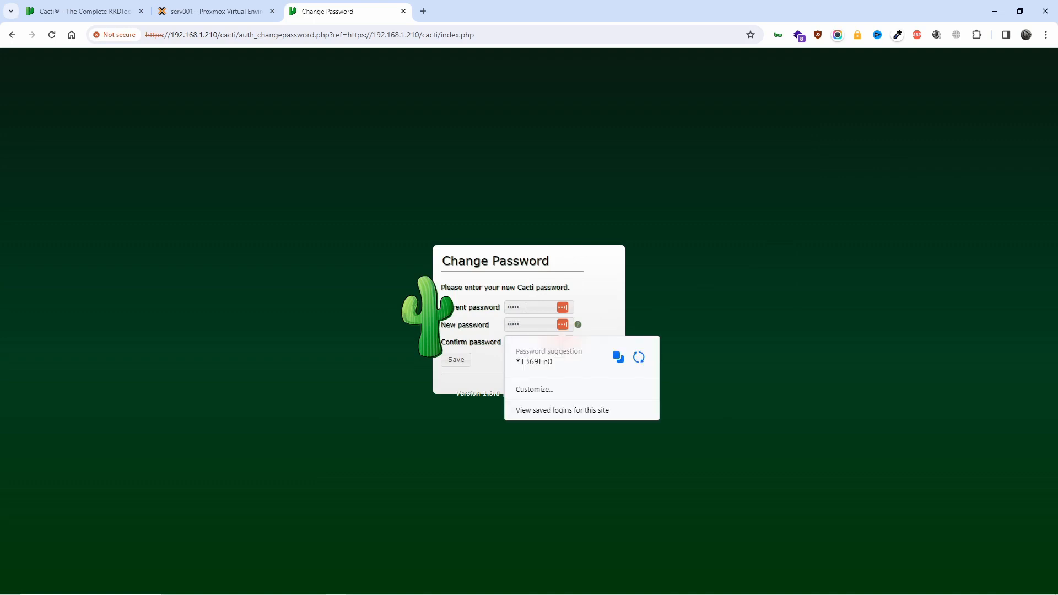
key(Tab)
text(***)
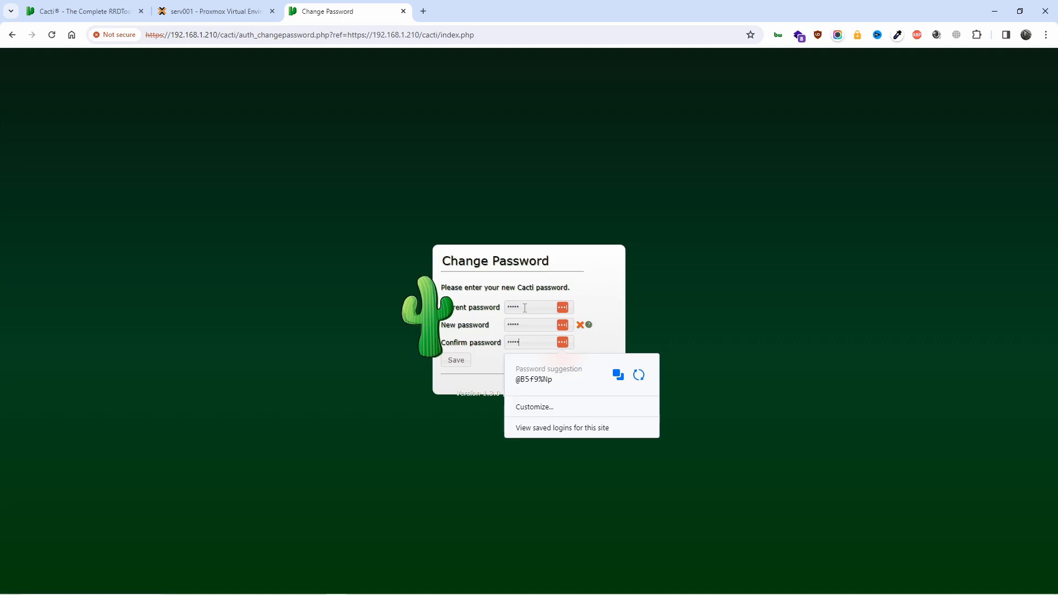
click(487, 390)
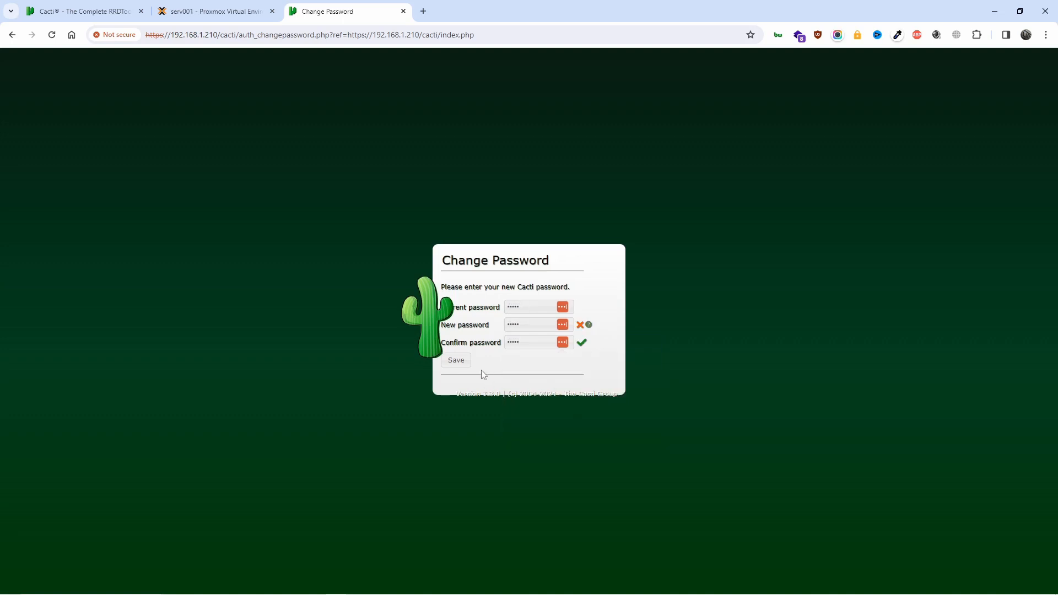
mouse_move(587, 326)
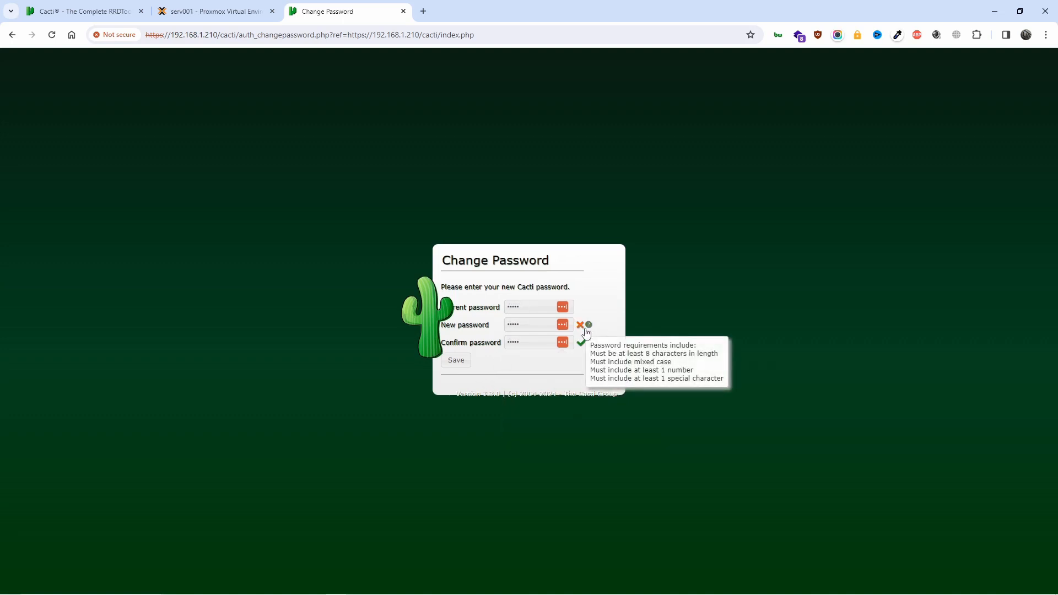
double_click(523, 323)
text(••)
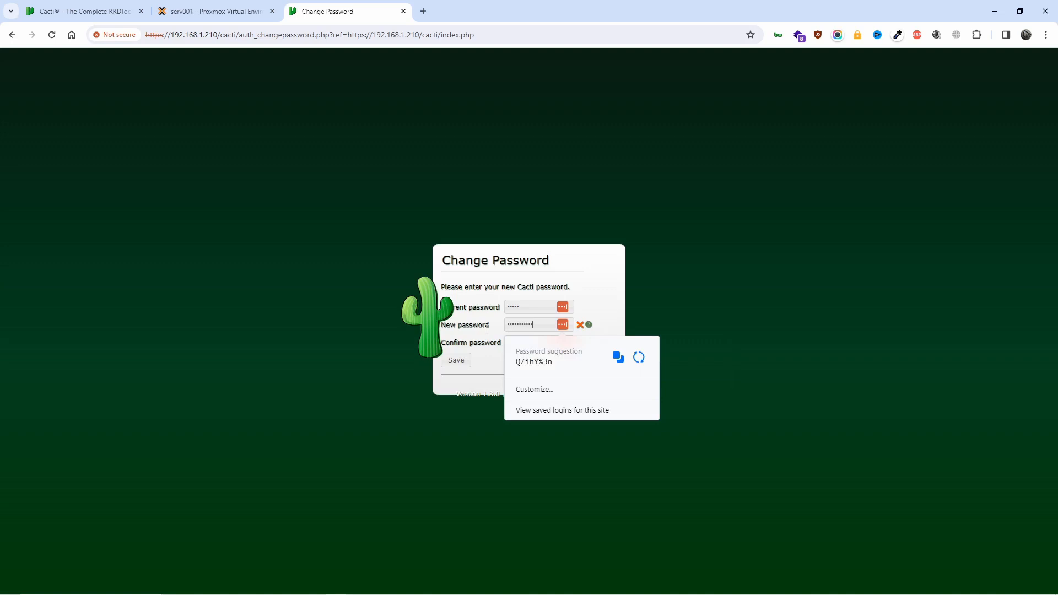
key(Tab)
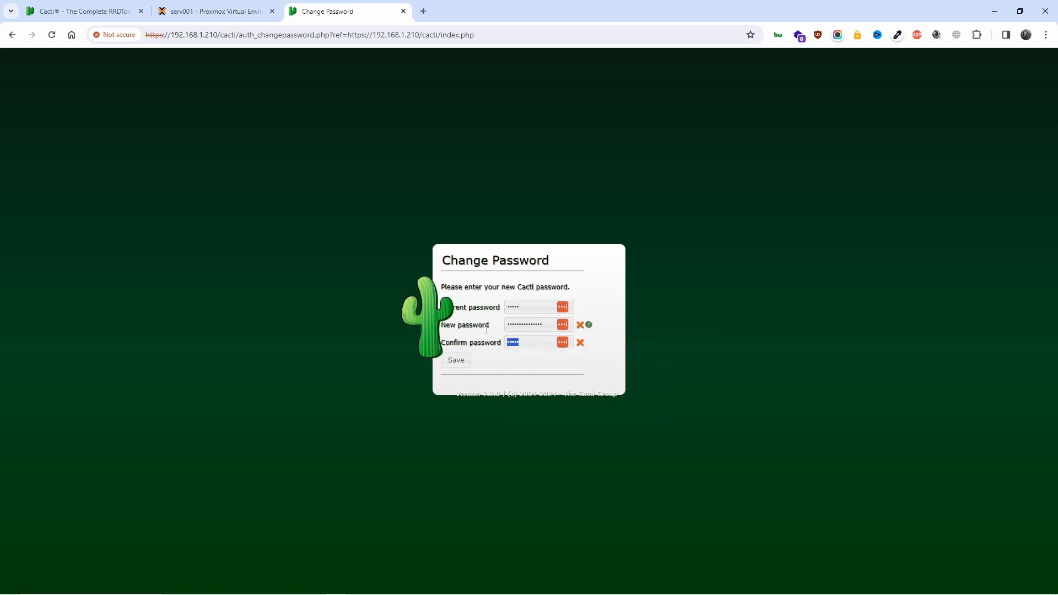
text(•••••)
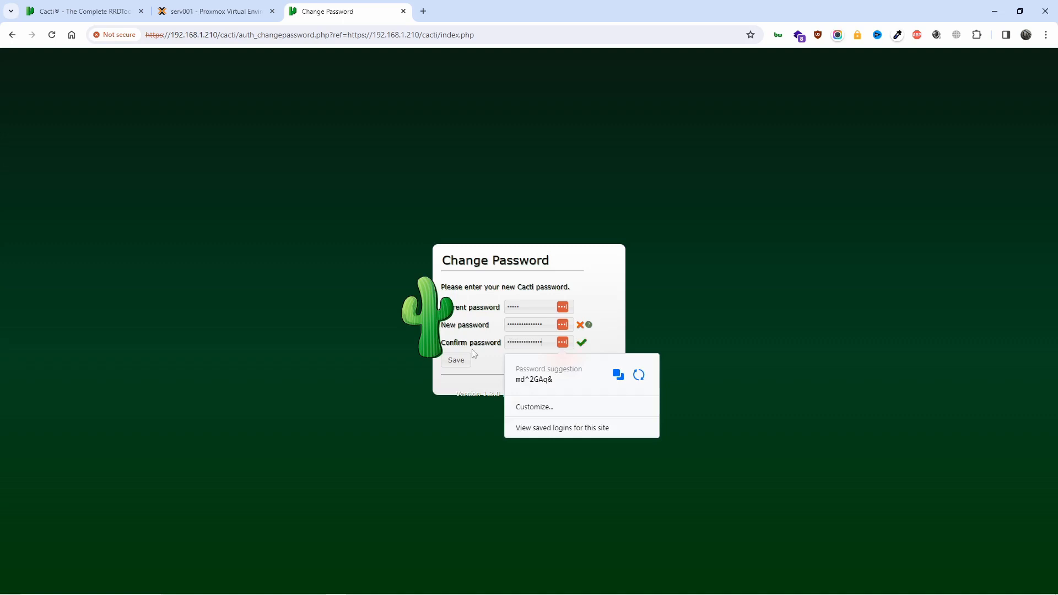
click(473, 383)
click(456, 360)
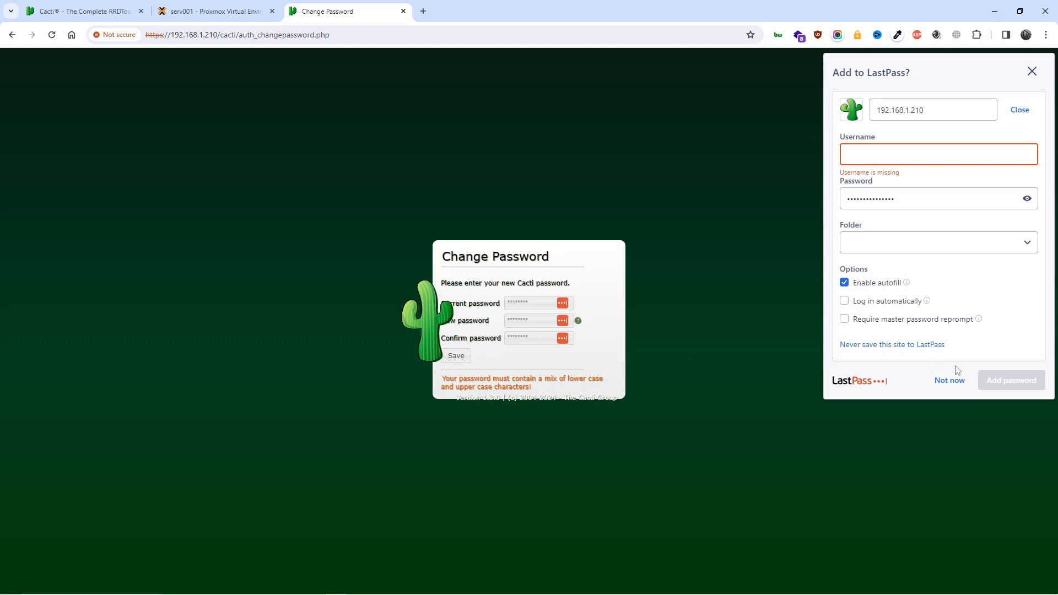
After the case error, re-enter a mixed-case new password and save it successfully
click(949, 380)
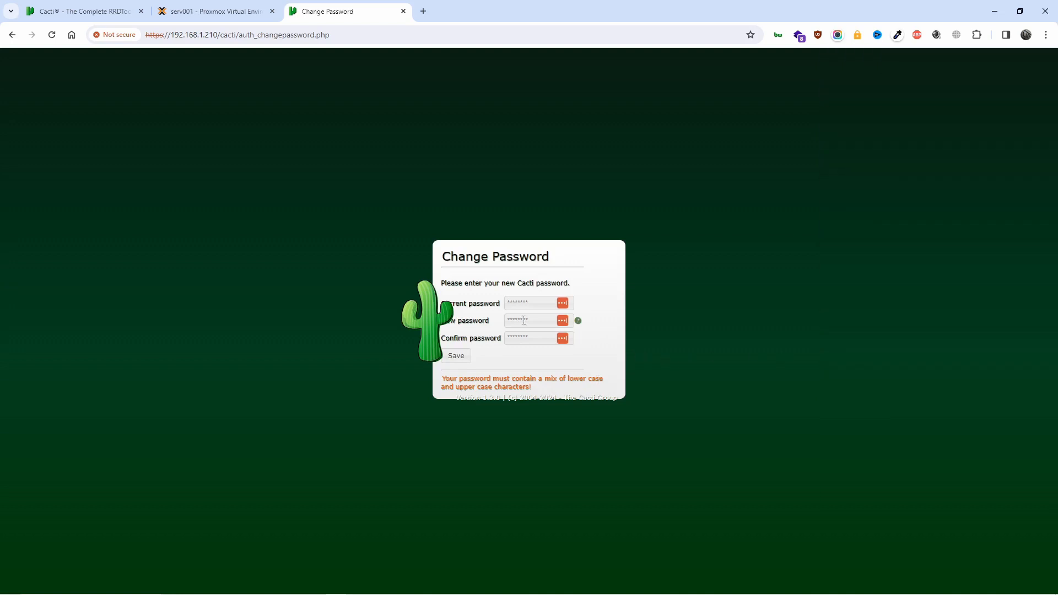
click(533, 320)
click(533, 308)
text(a••)
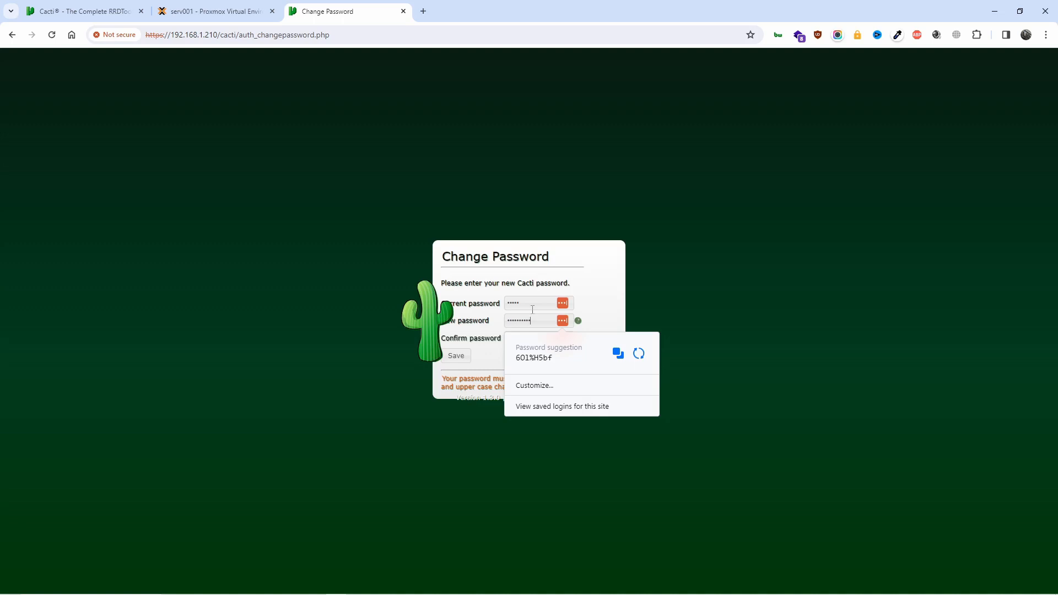
text(••)
key(Tab)
text(••)
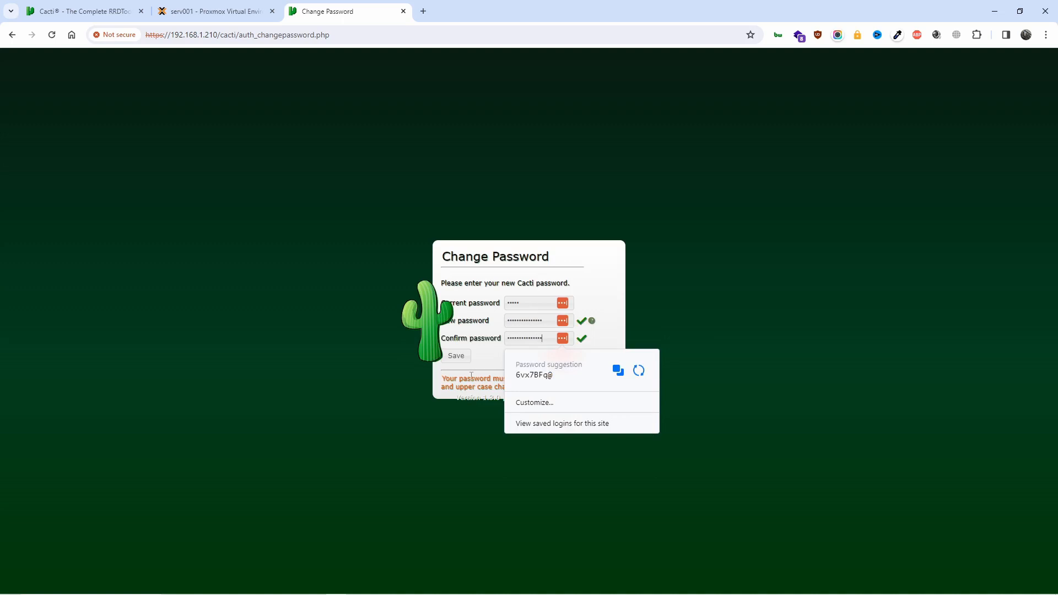
click(456, 358)
click(456, 357)
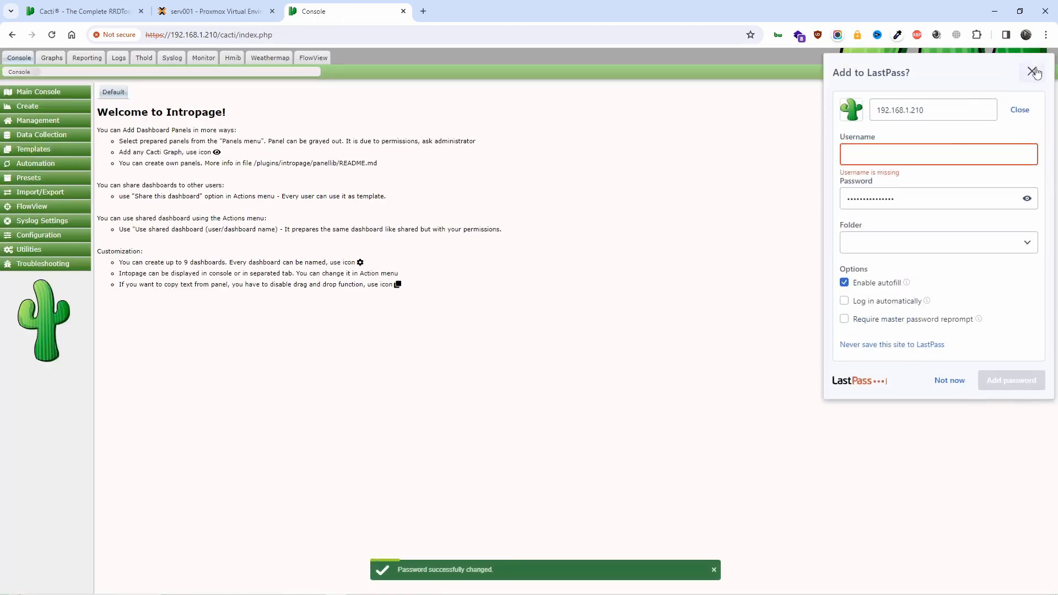
Dismiss the save-password offer and expand the Create, Management and Data Collection sidebar sections
click(1031, 71)
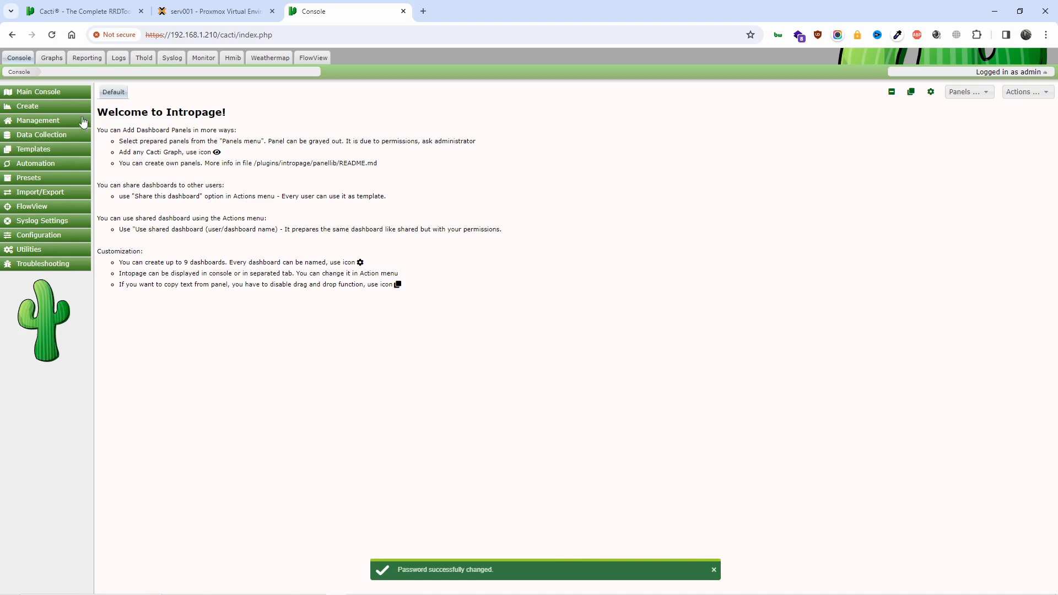
click(48, 107)
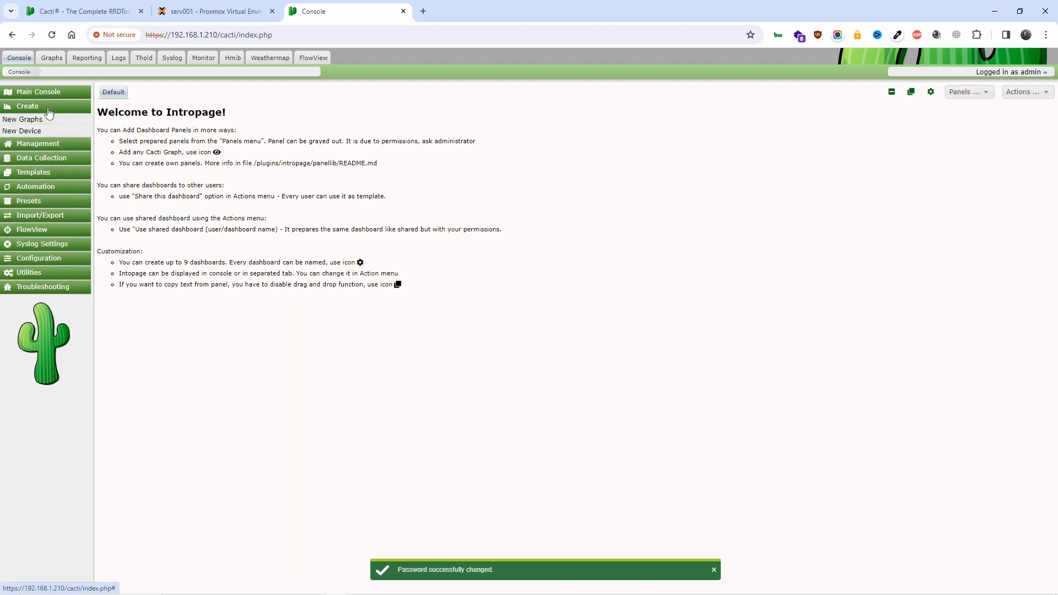
click(41, 144)
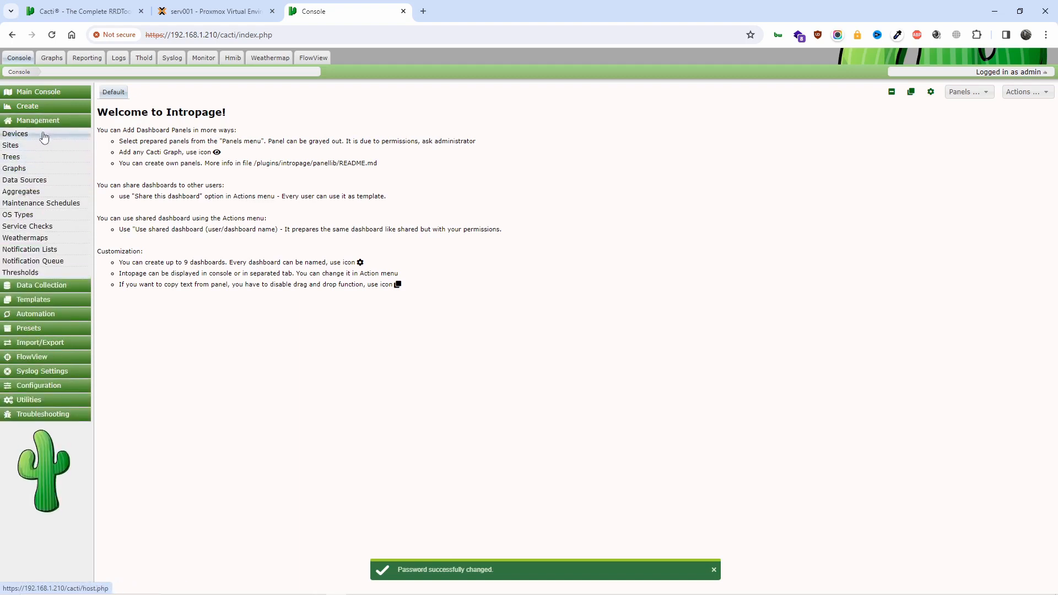
click(45, 287)
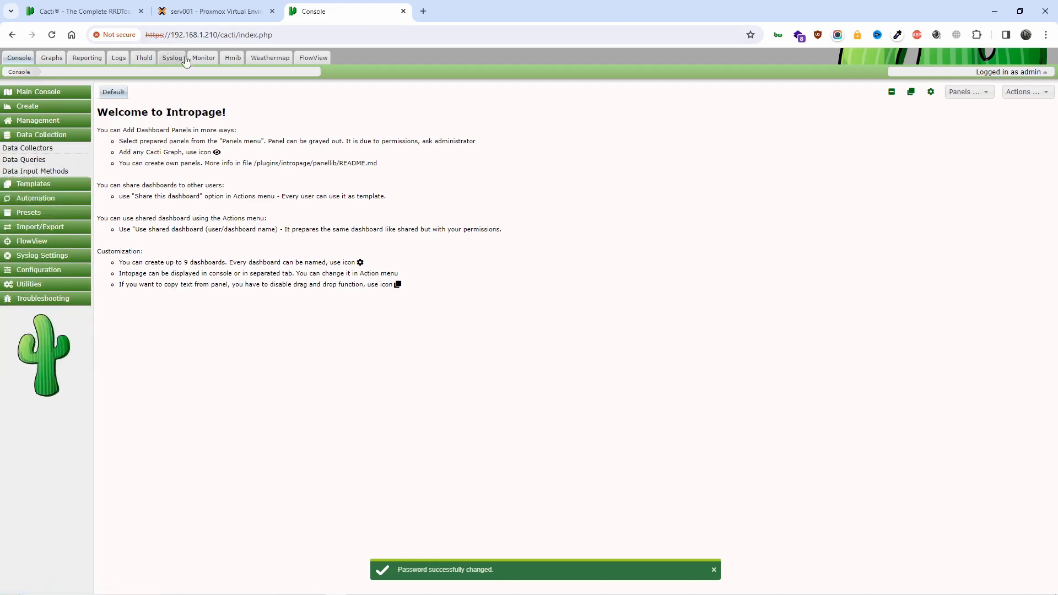
Browse the Monitor, Syslog, Thold, Logs and Reporting pages, then open the Graphs tree view
click(204, 60)
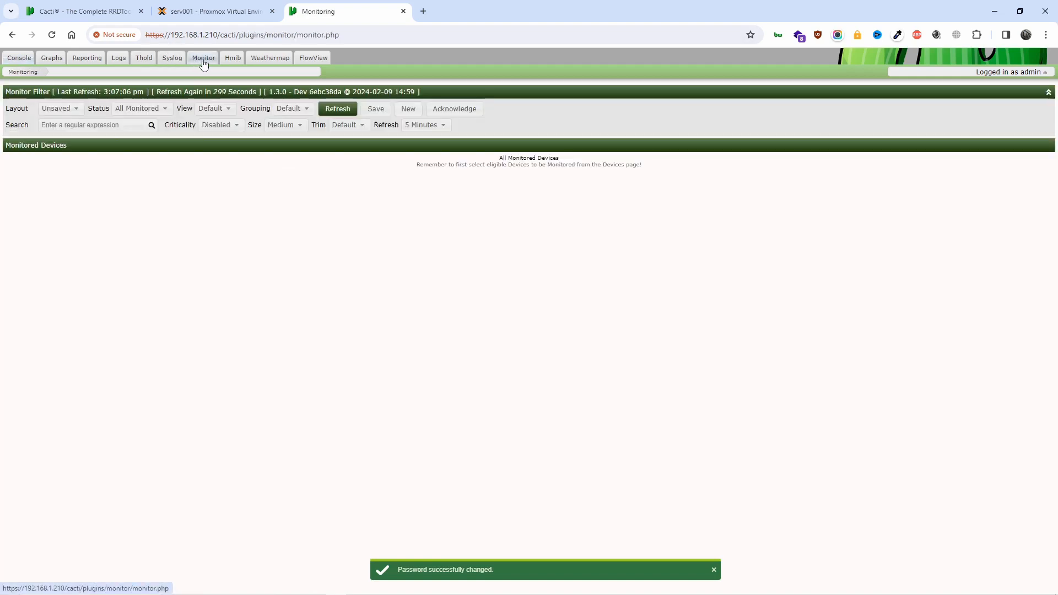
click(172, 60)
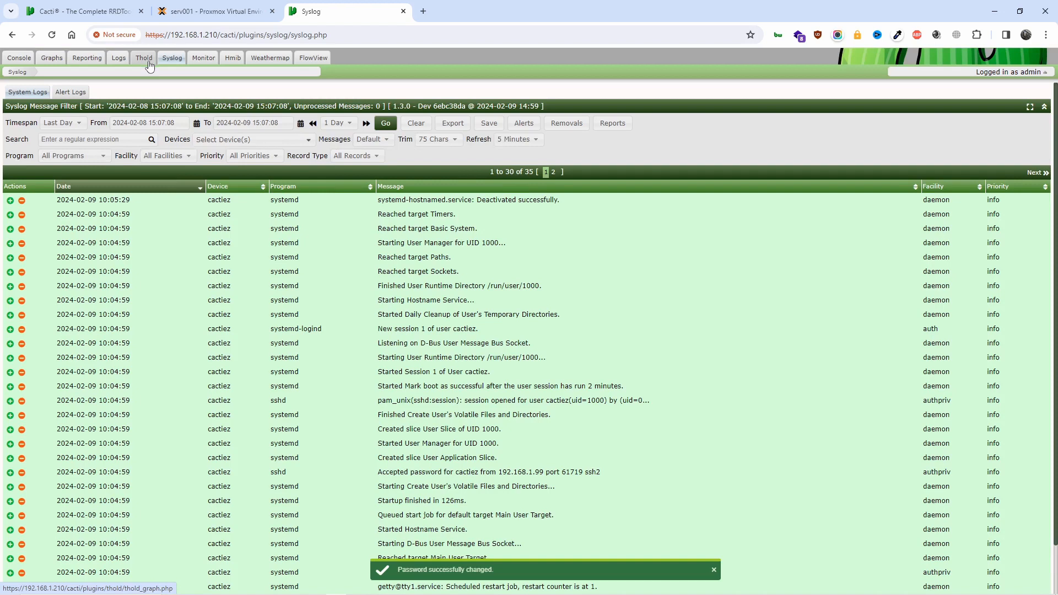
click(148, 64)
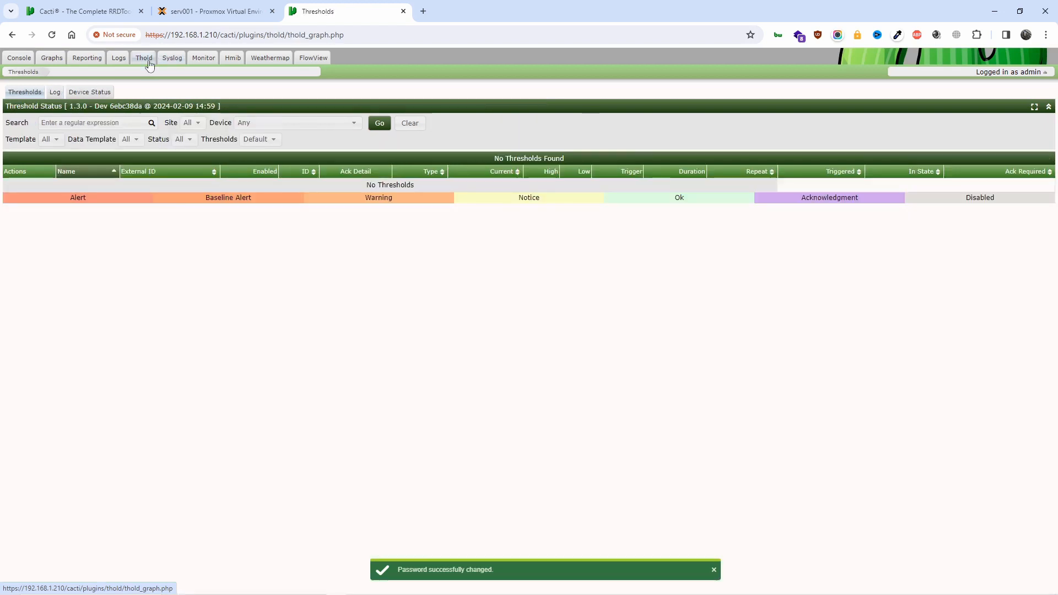
click(118, 61)
click(87, 60)
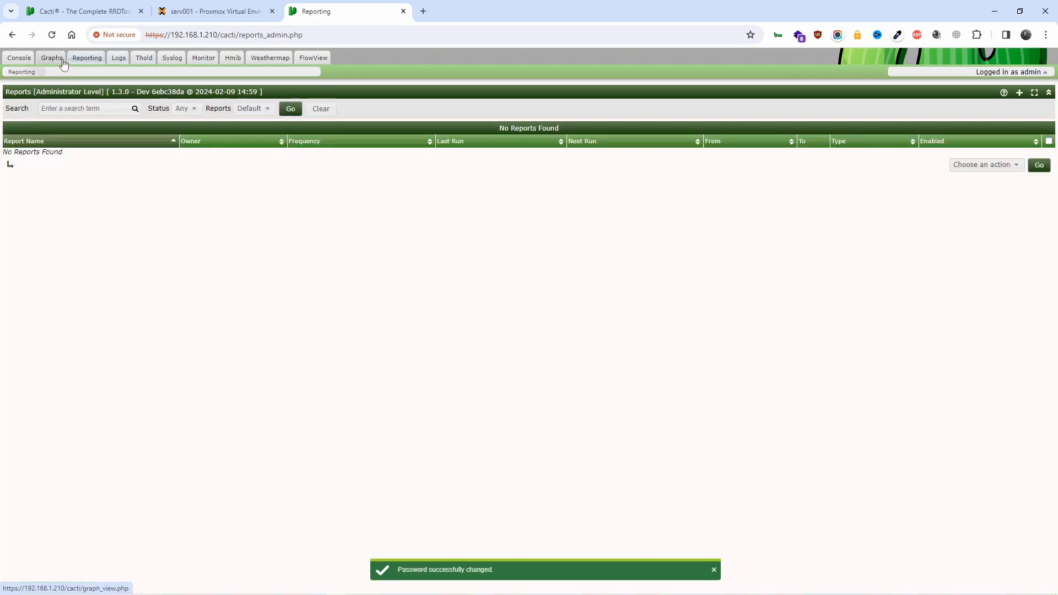
click(62, 60)
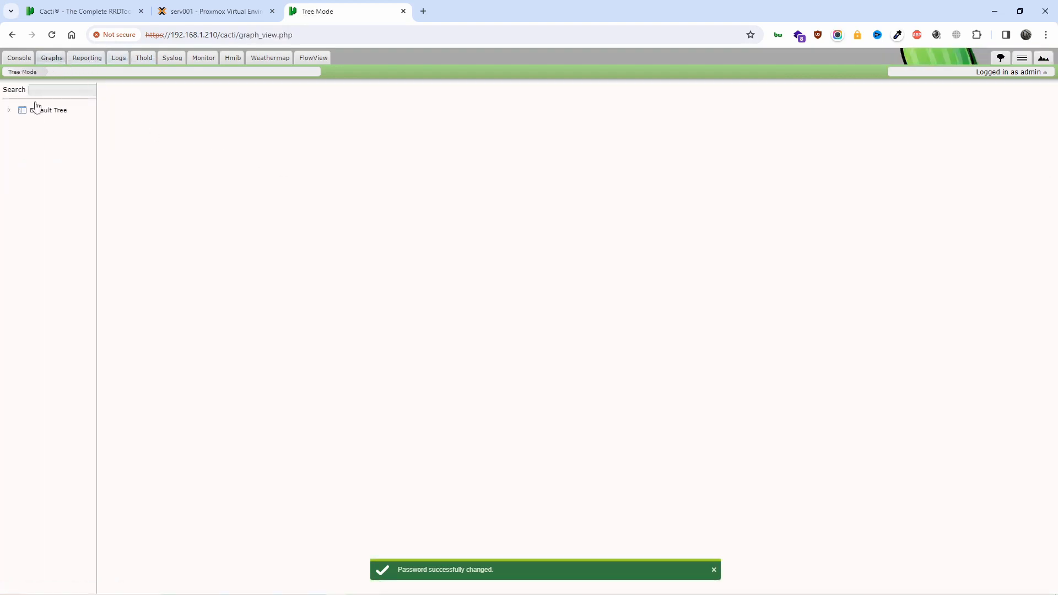
Expand Default Tree to show Local Linux Machine's four graphs and close the password-changed notice
click(9, 110)
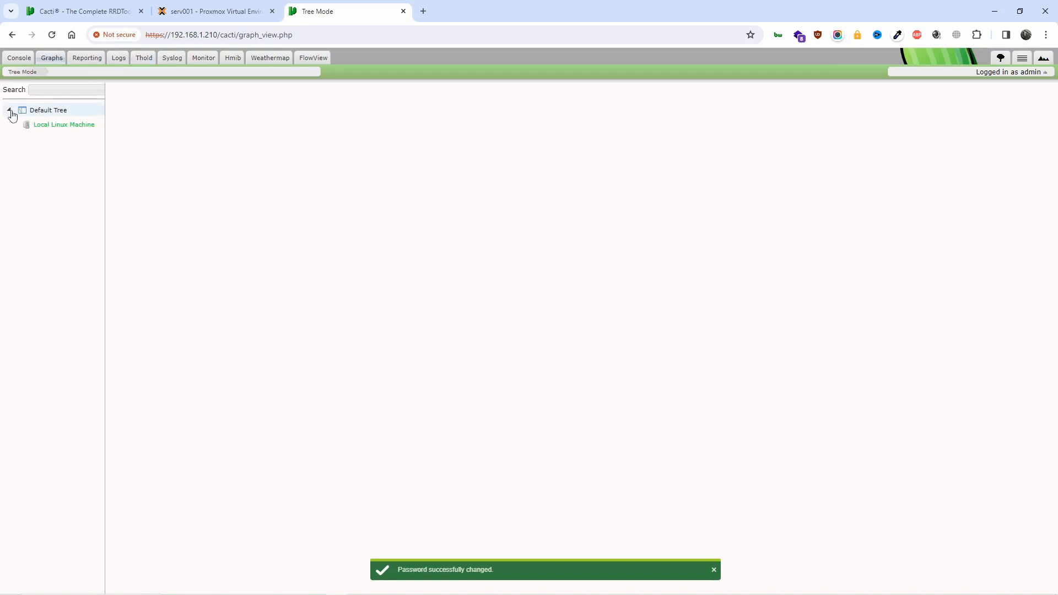
click(51, 128)
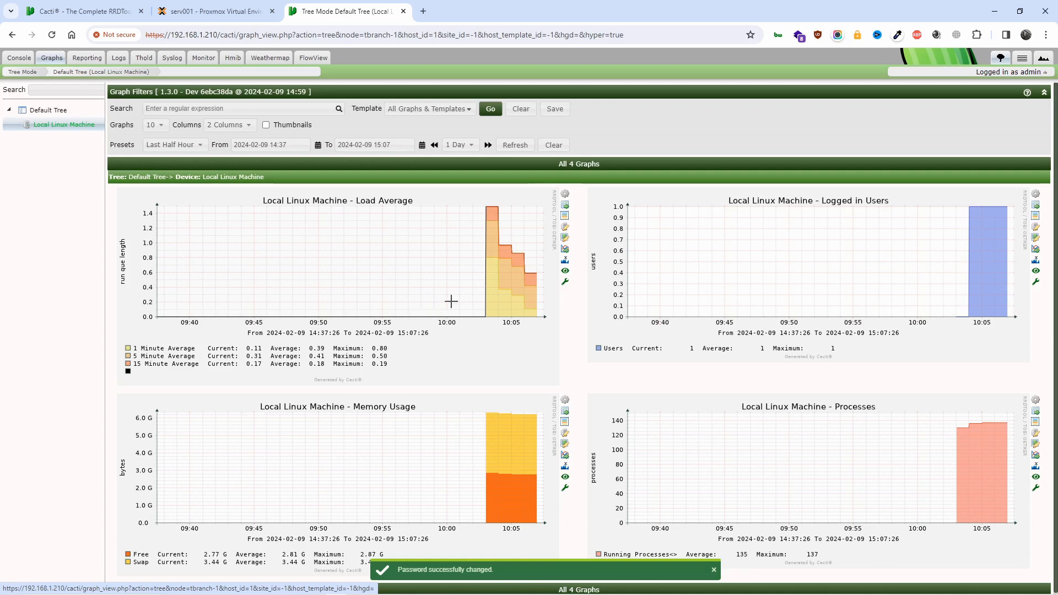
scroll(451, 300, down, 1)
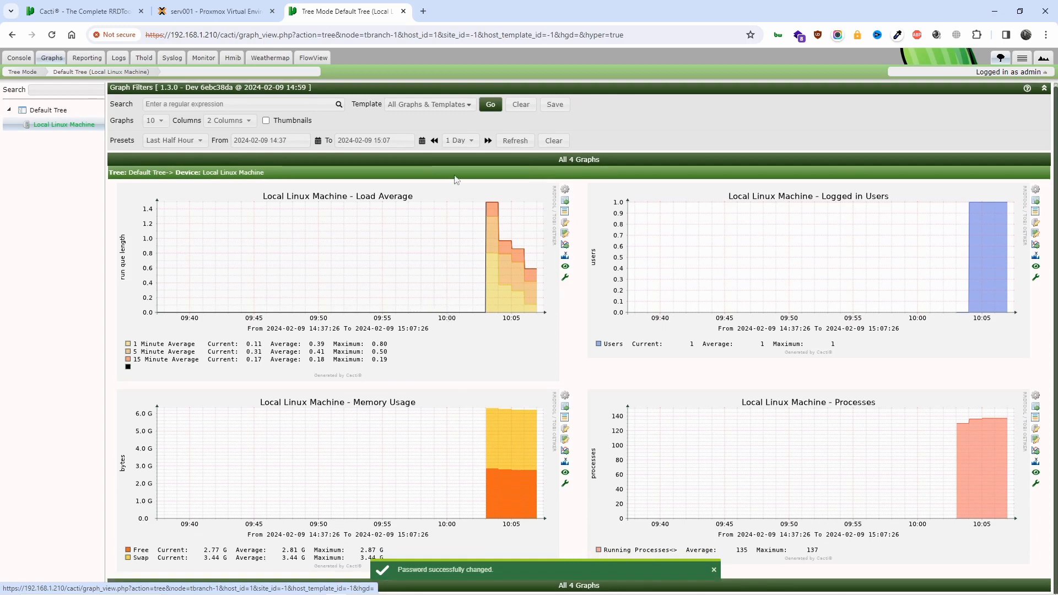
click(212, 11)
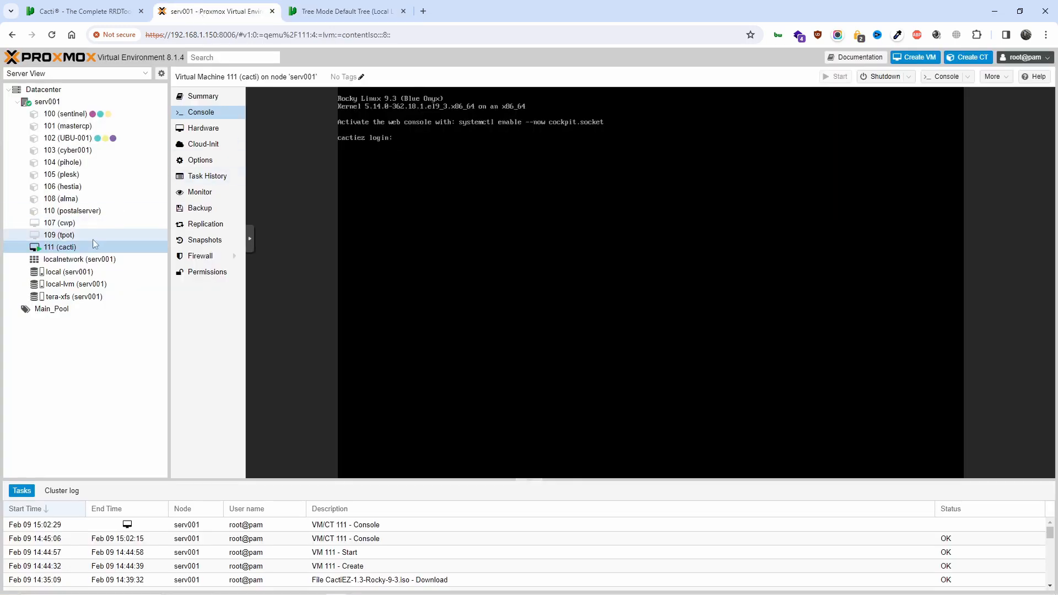
click(344, 11)
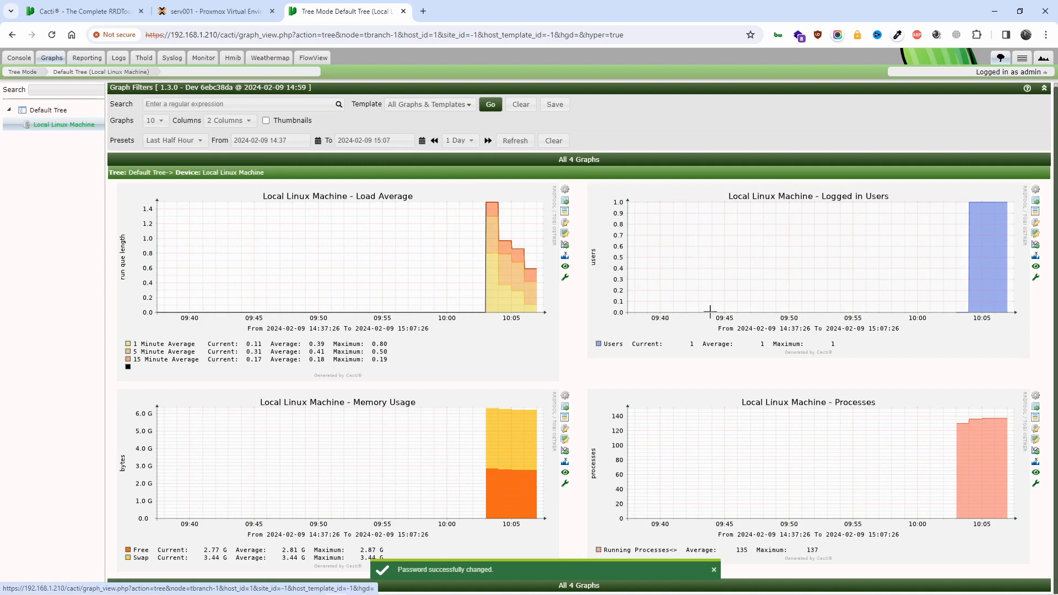
click(713, 569)
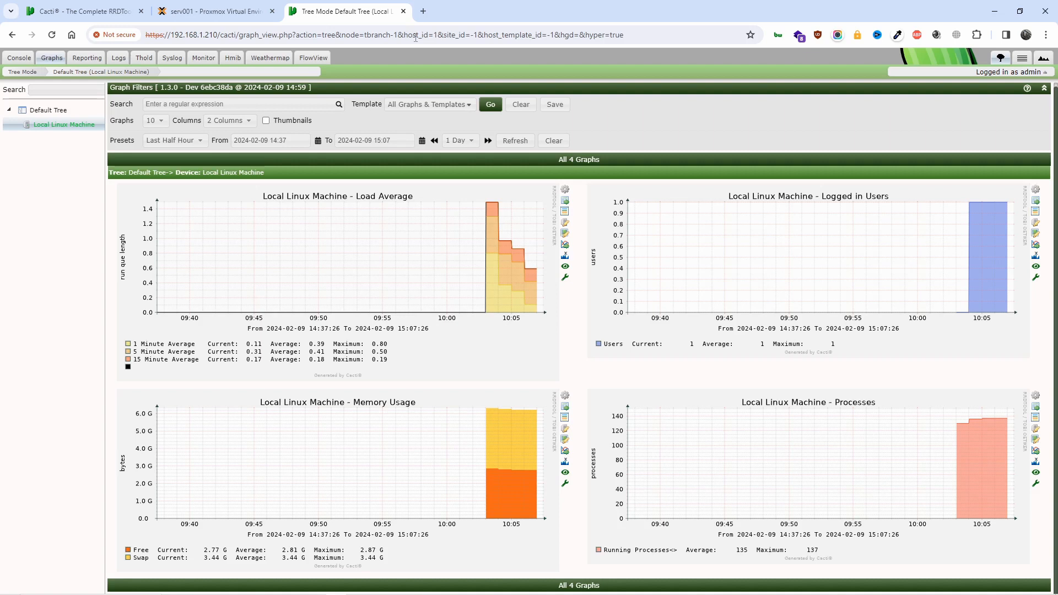
Preview all four graphs, try the Template filter list, then return to the Console Intropage
click(1043, 58)
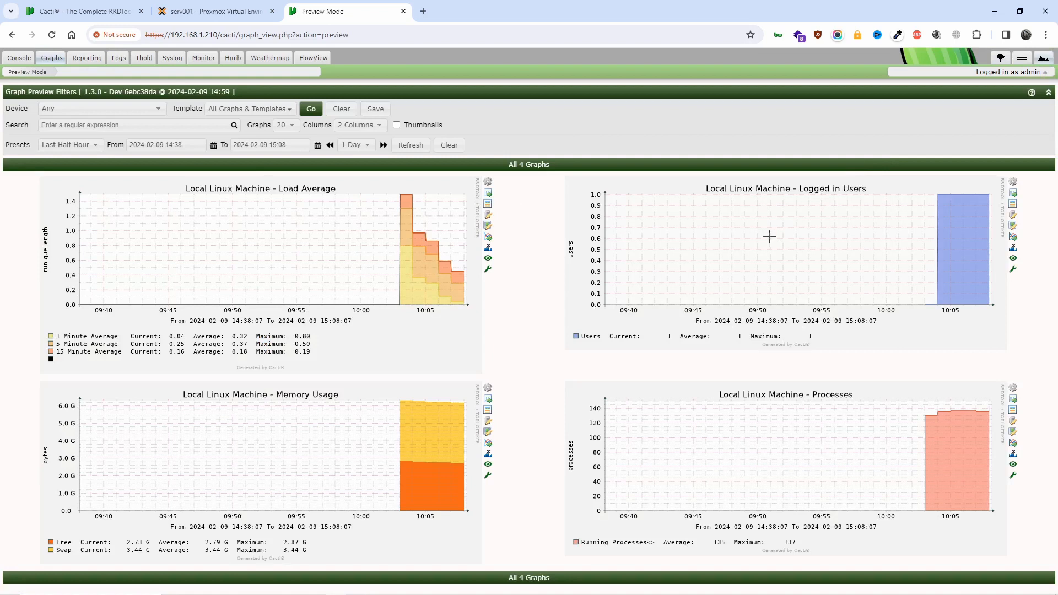
click(267, 110)
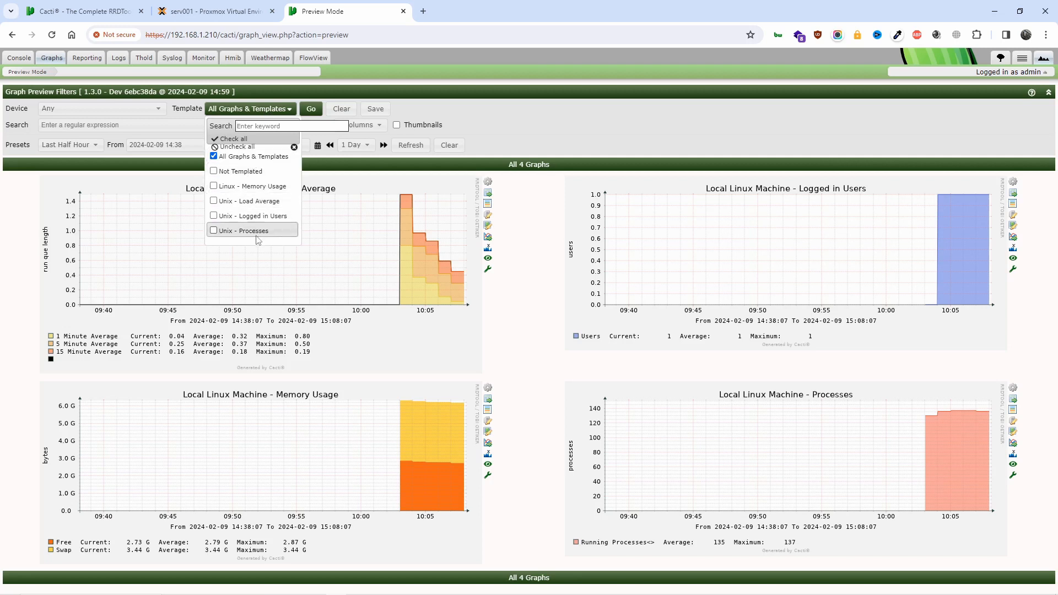
click(585, 97)
click(586, 98)
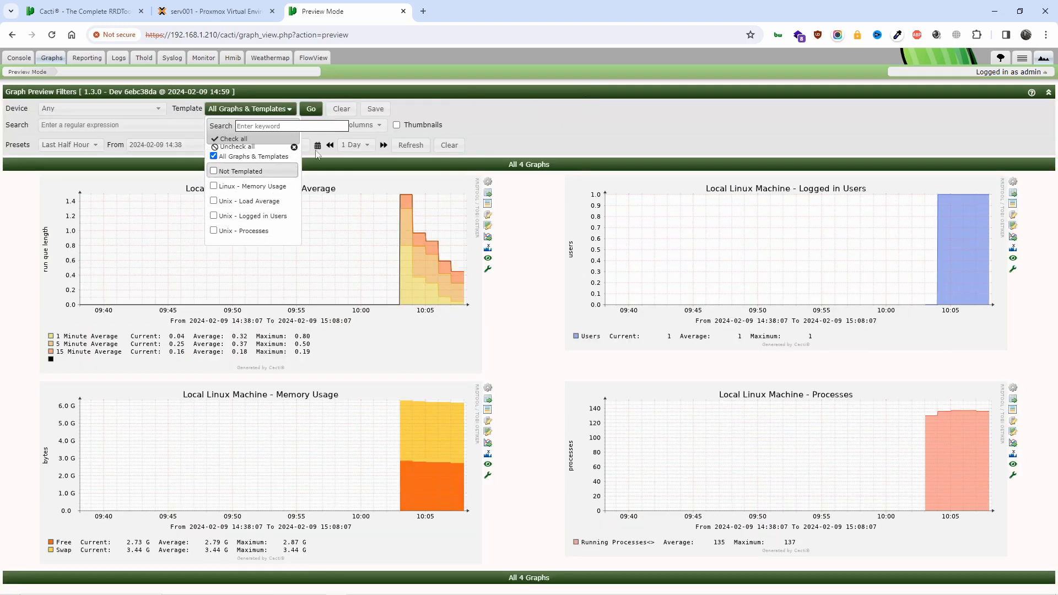
click(260, 110)
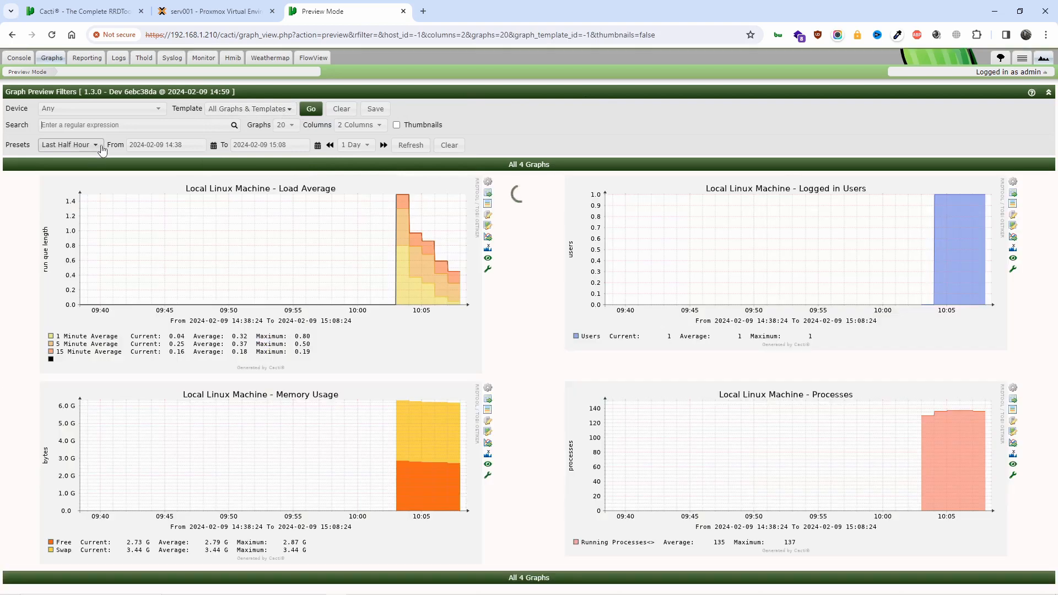
click(24, 60)
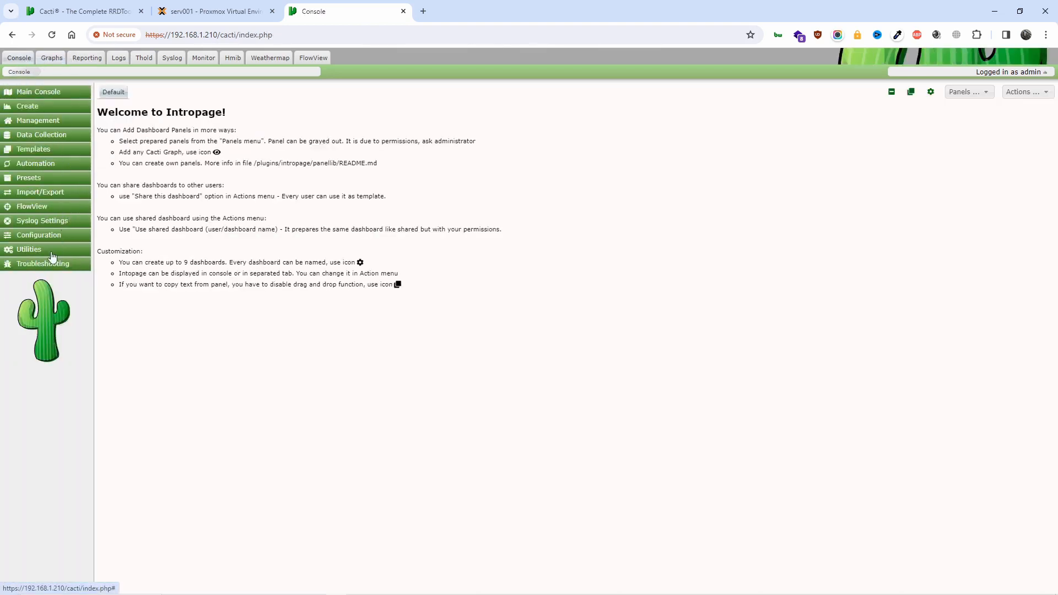
Open the Cacti Settings page via Utilities and Configuration in the sidebar
click(47, 254)
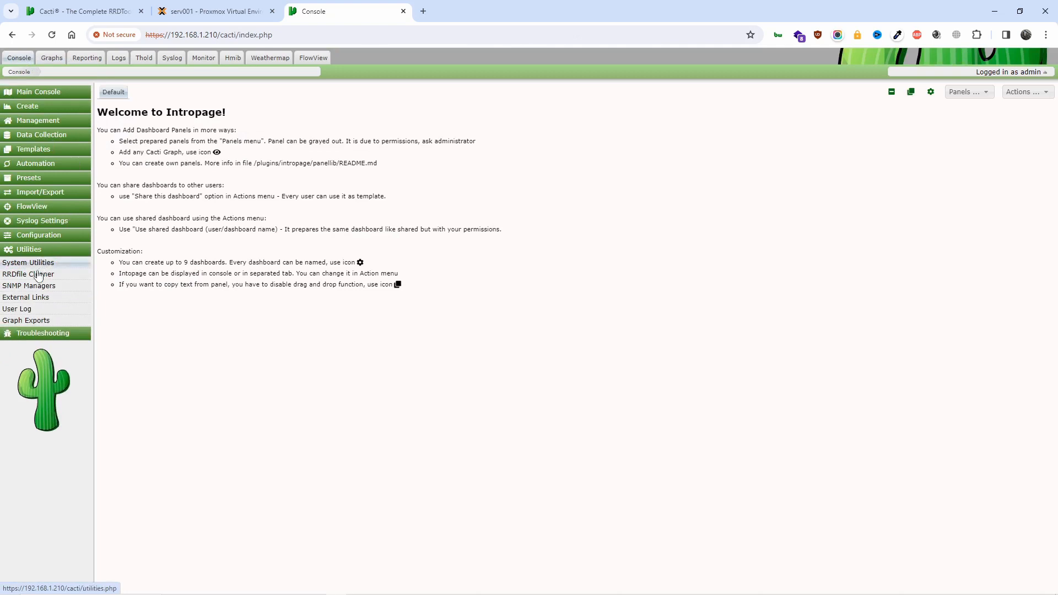
click(49, 235)
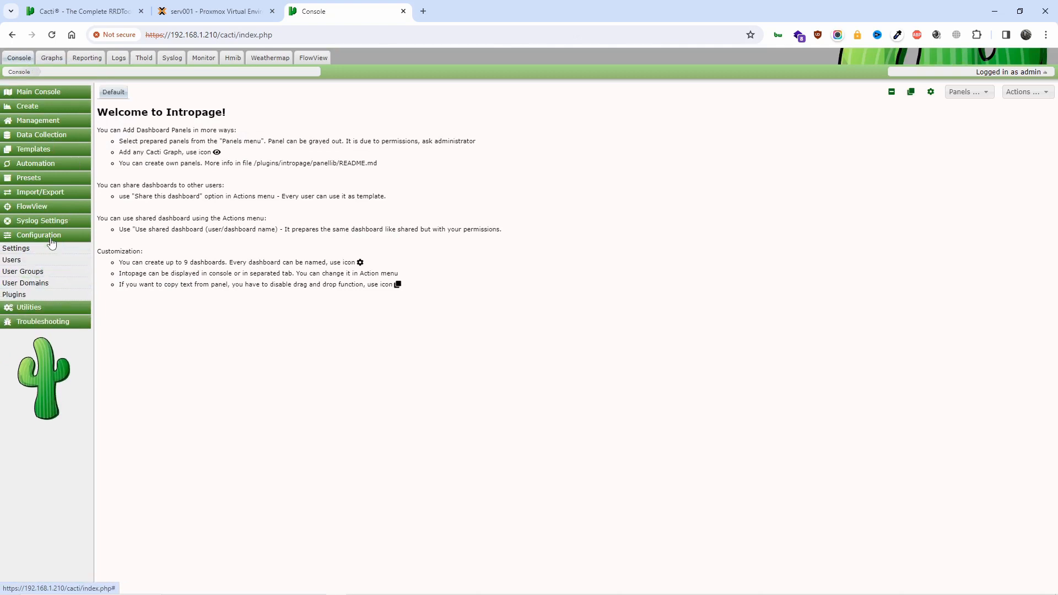
click(16, 249)
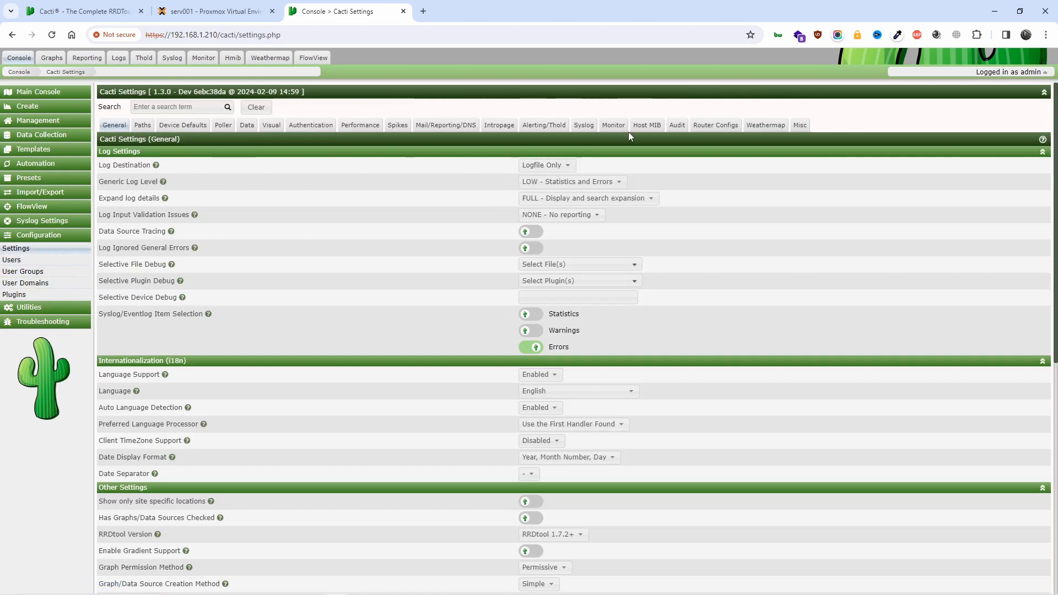
scroll(683, 205, down, 6)
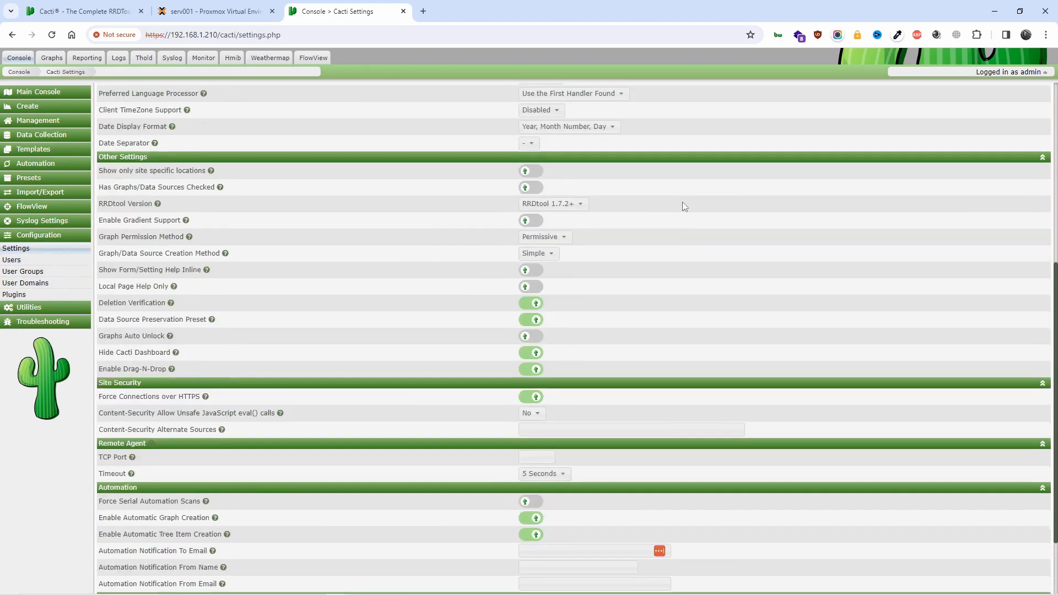
scroll(680, 204, up, 6)
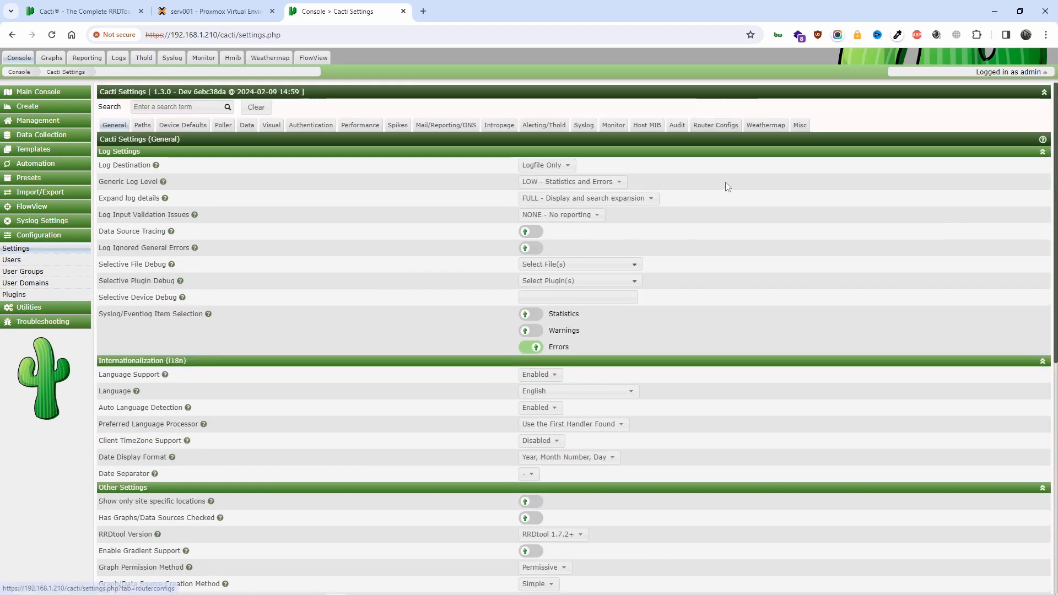
Review the Router Configs, Authentication, Poller and Paths tabs, then scroll through General settings
click(717, 127)
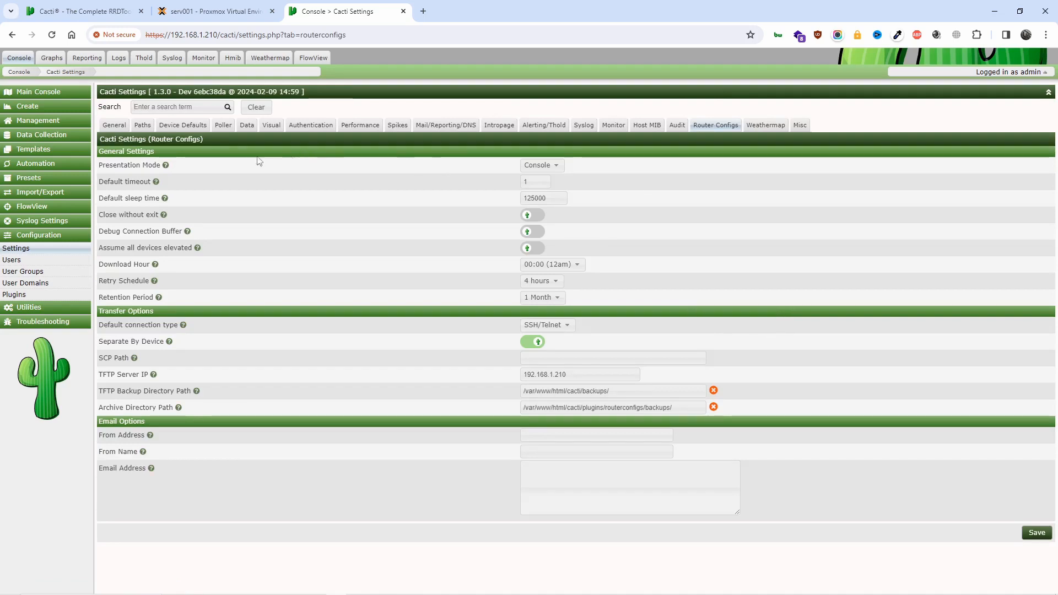
click(324, 126)
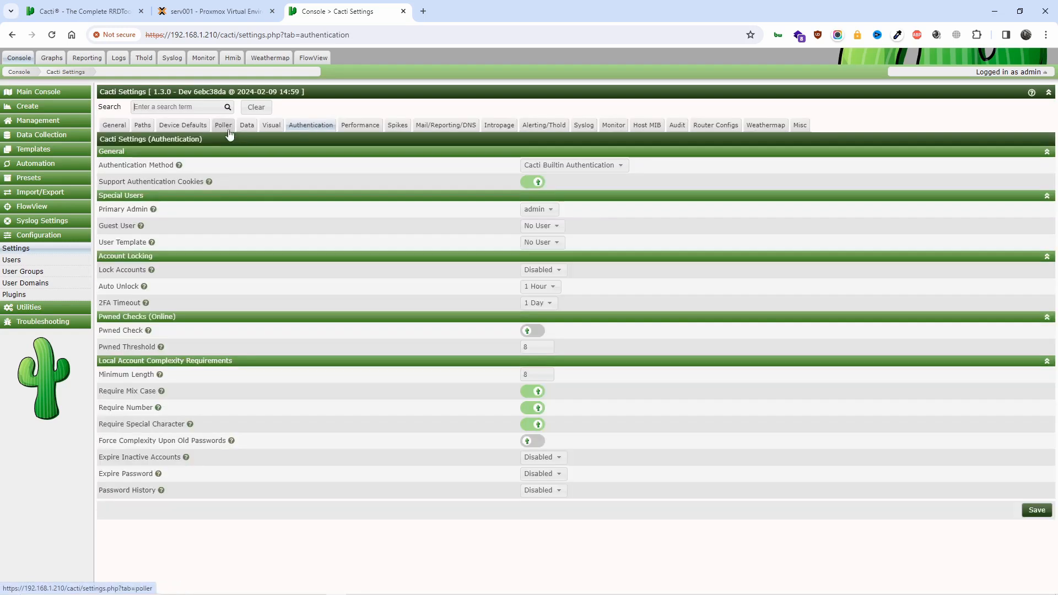
click(227, 131)
click(135, 134)
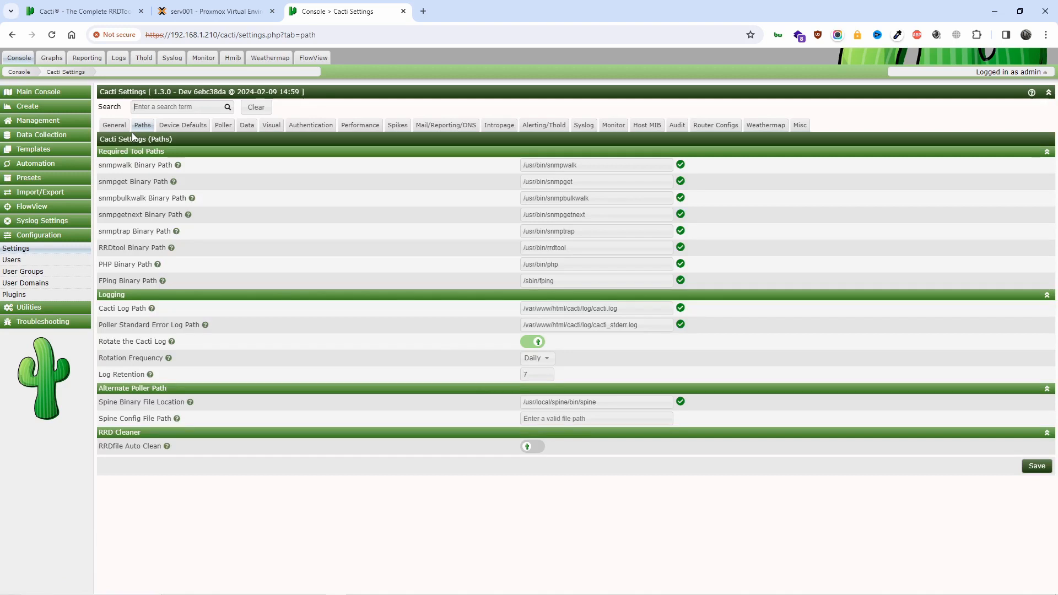
click(110, 126)
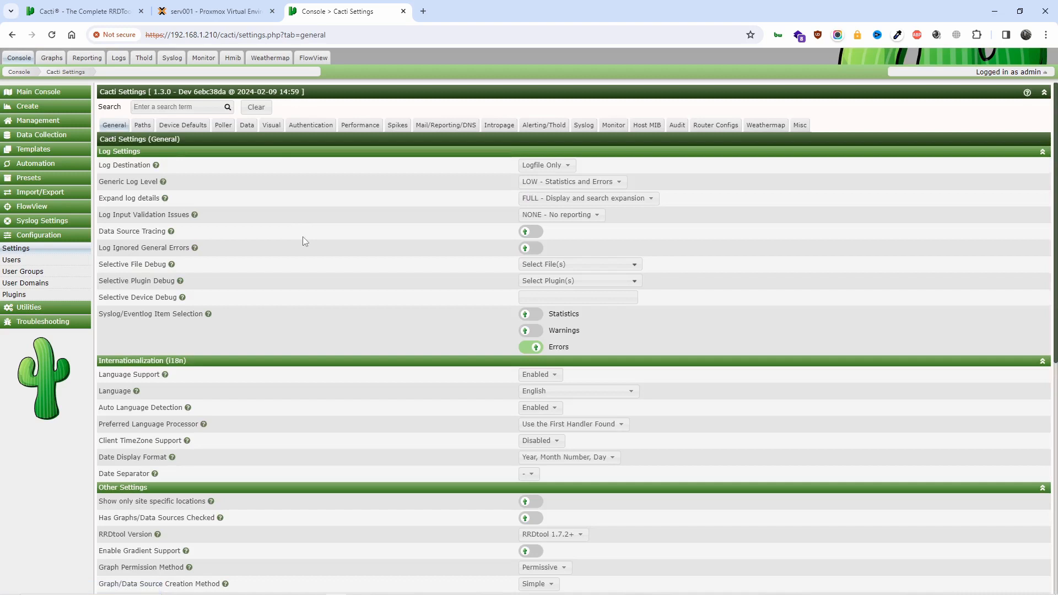
scroll(661, 379, down, 5)
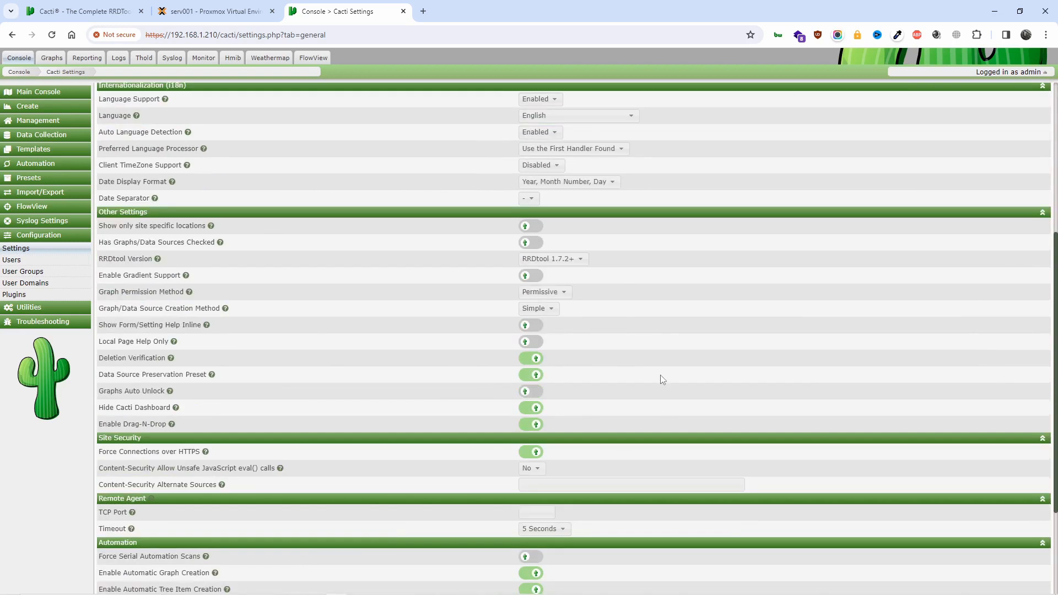
scroll(662, 379, down, 3)
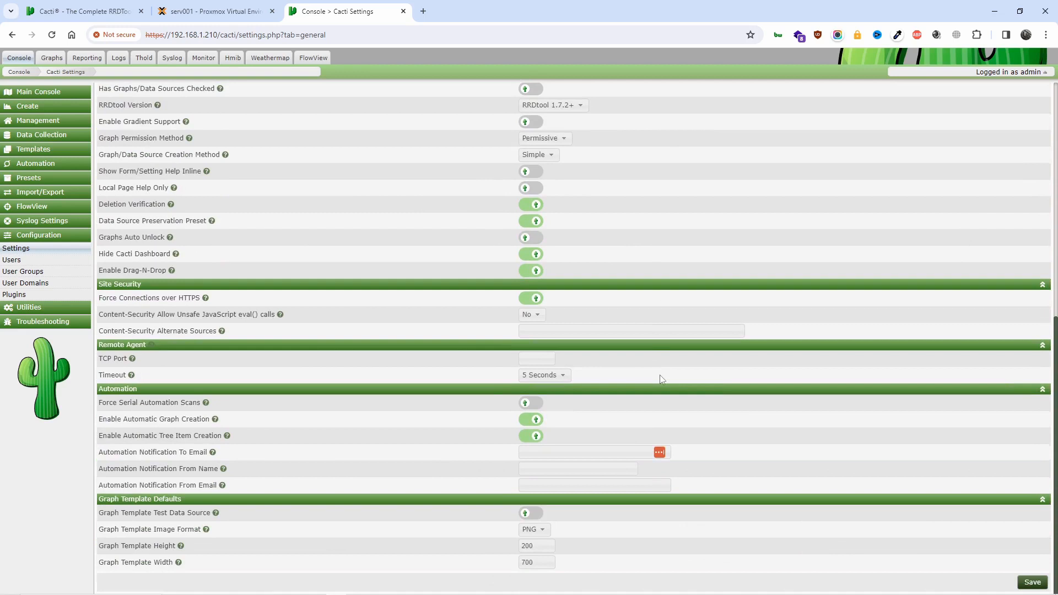
scroll(661, 379, up, 8)
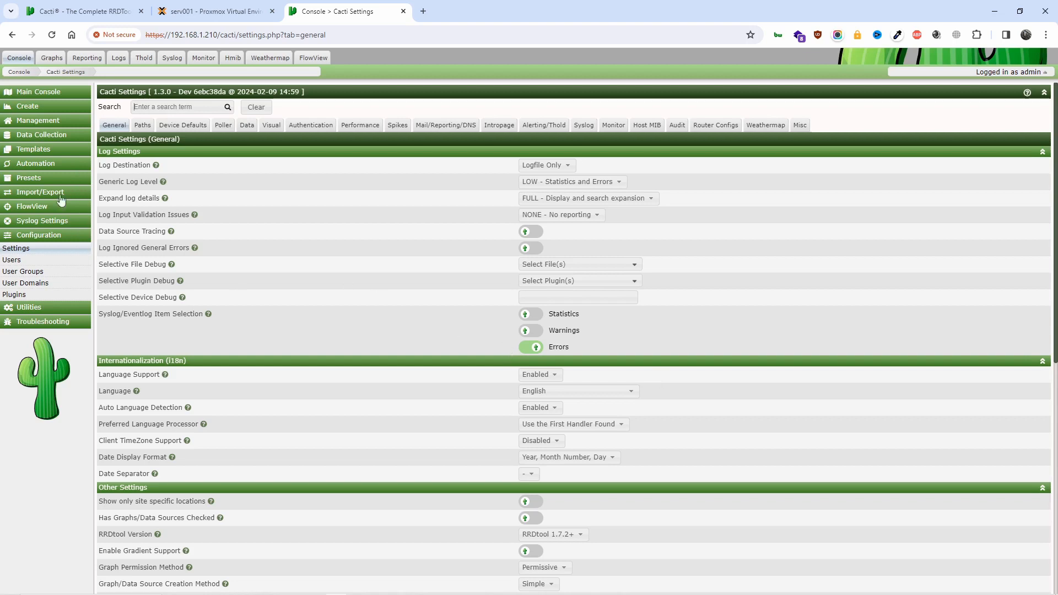
Open Automation > Networks and the Test Network discovery range for 192.168.1.*
click(51, 165)
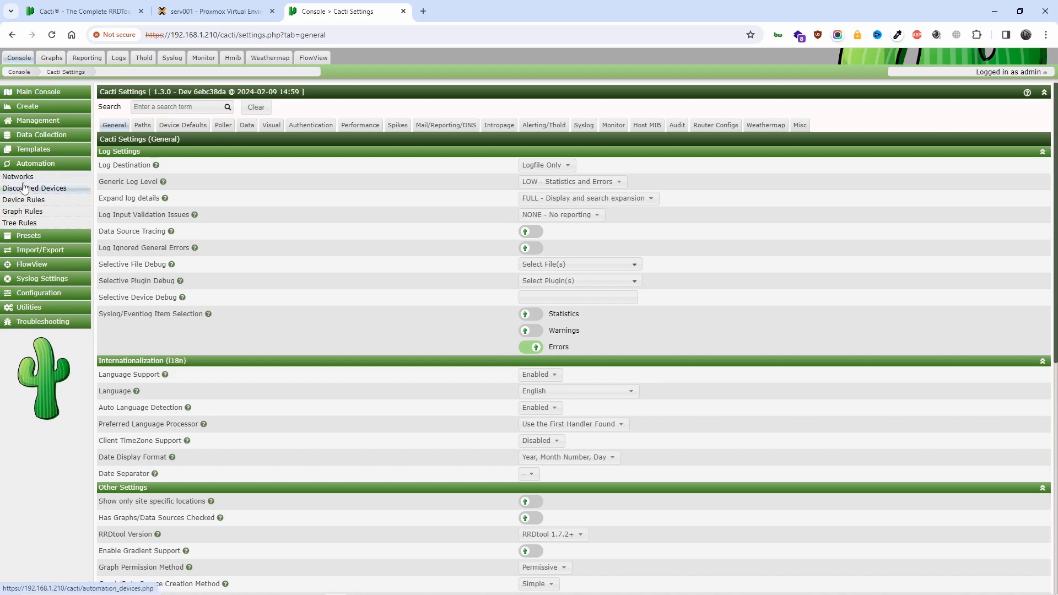
click(26, 178)
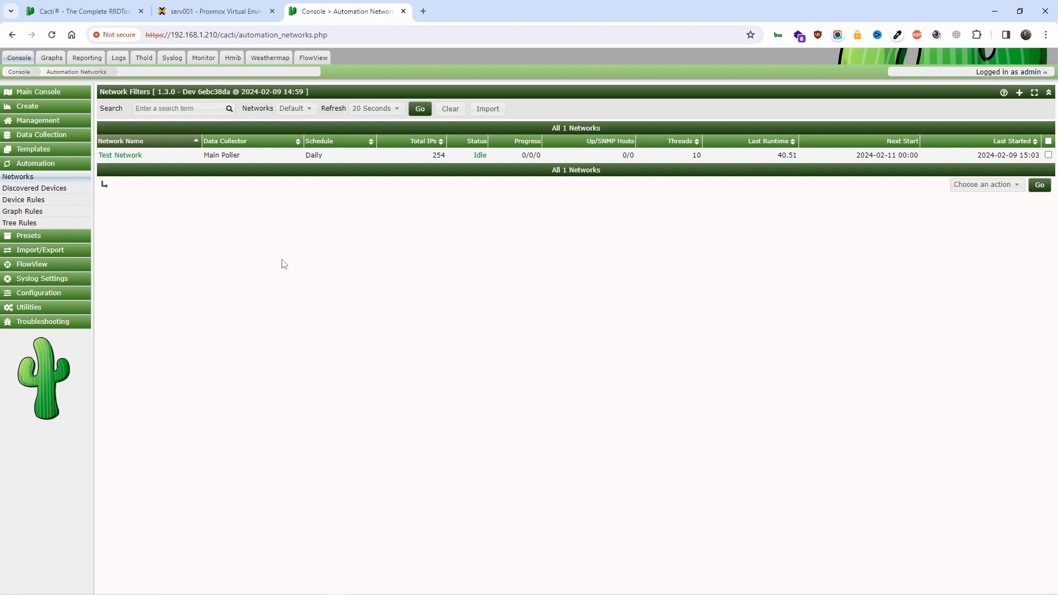
click(118, 162)
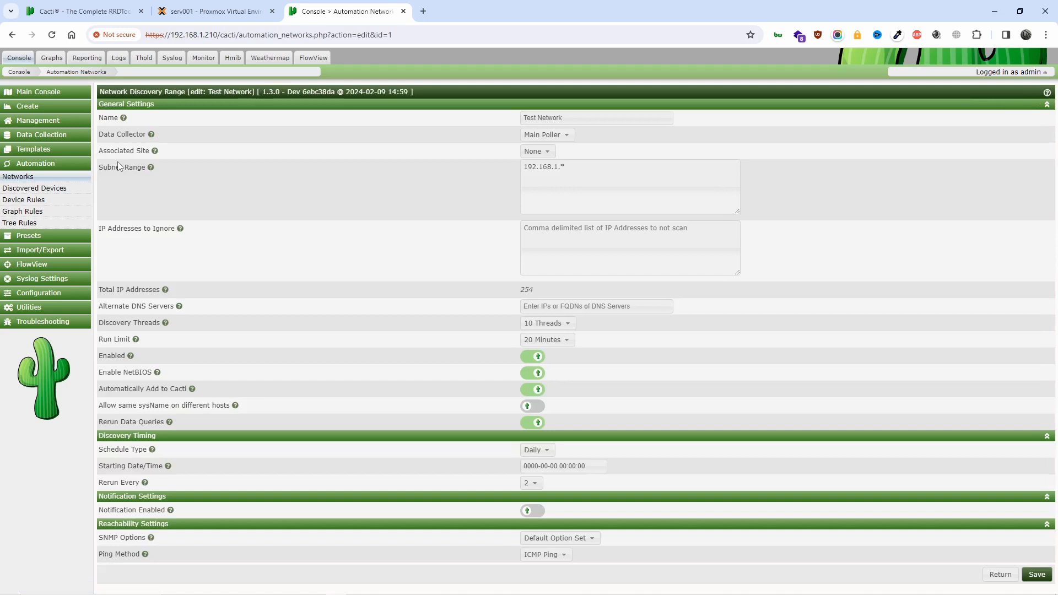